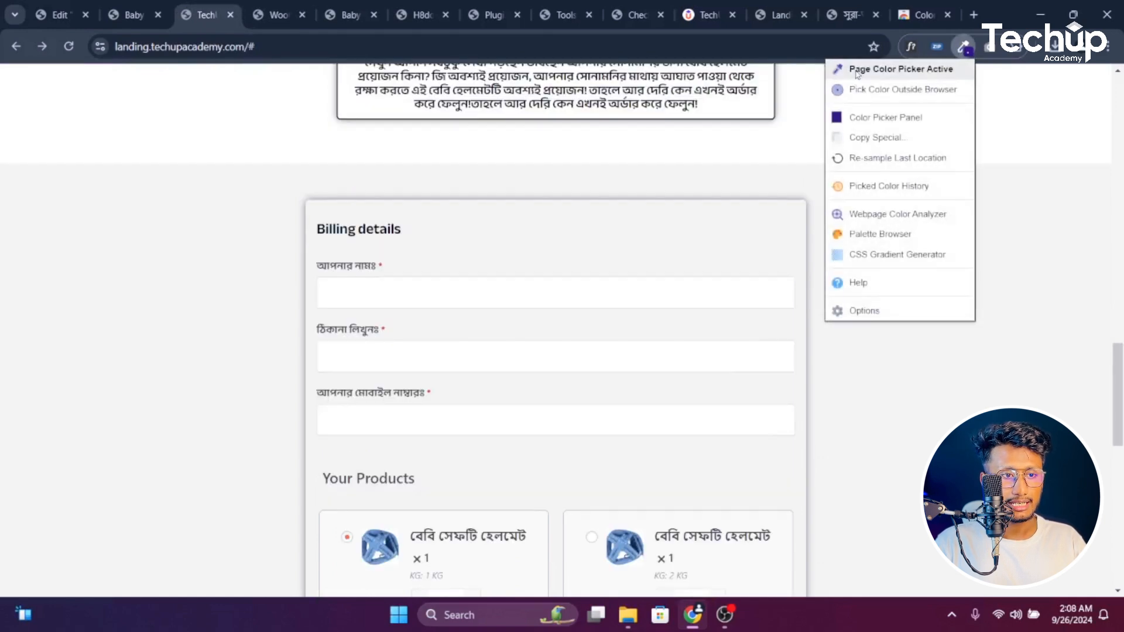
Sample the #F0F0F0 grey background with ColorZilla and return to the Elementor editor tab
click(901, 67)
click(528, 172)
key(ctrl+shift+Tab)
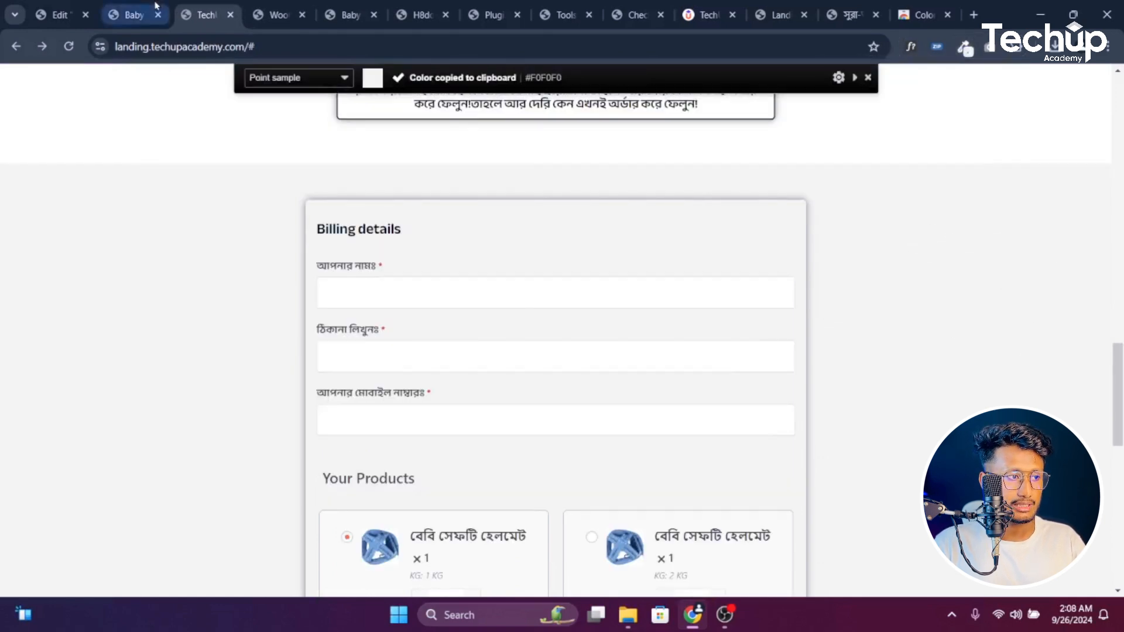
key(ctrl+shift+Tab)
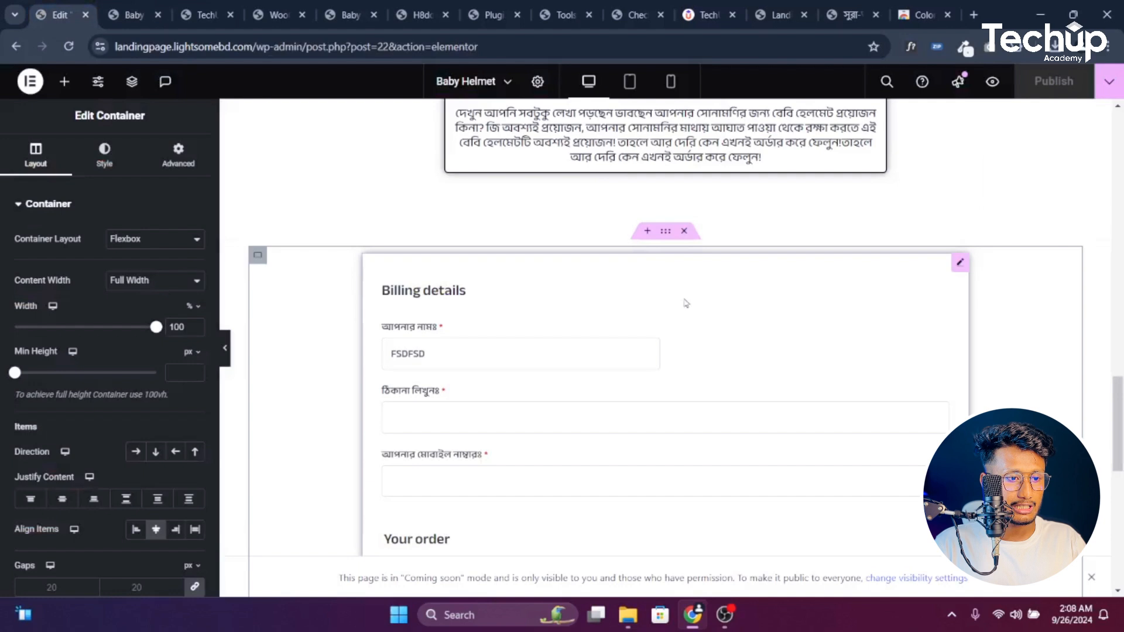
Give the billing form's outer container 80 px top and bottom padding
click(666, 230)
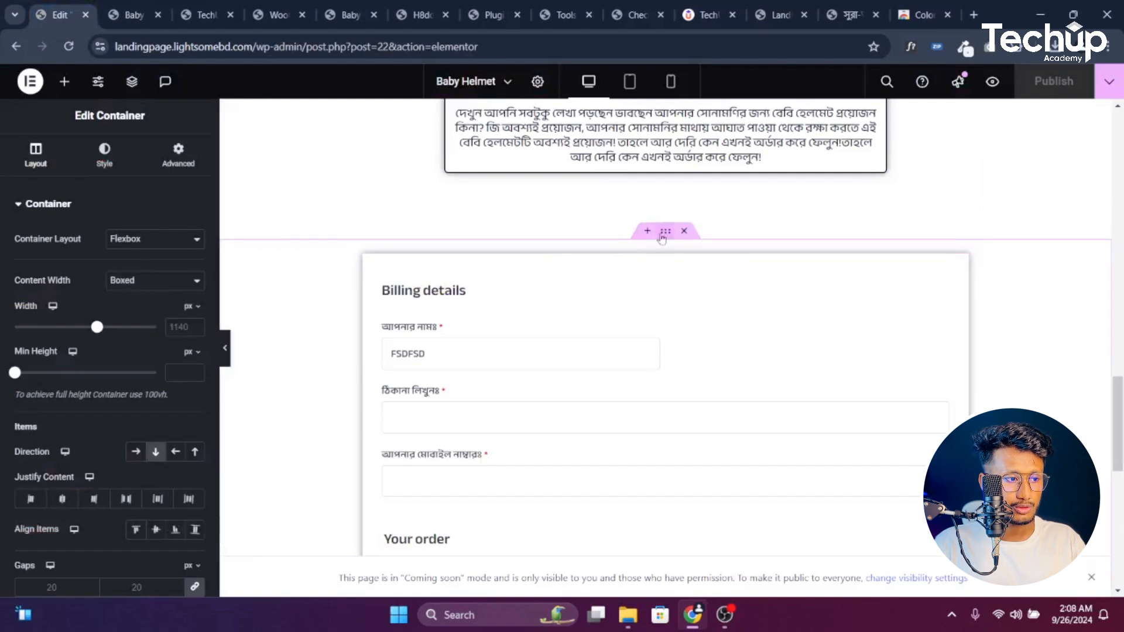
click(170, 170)
click(195, 312)
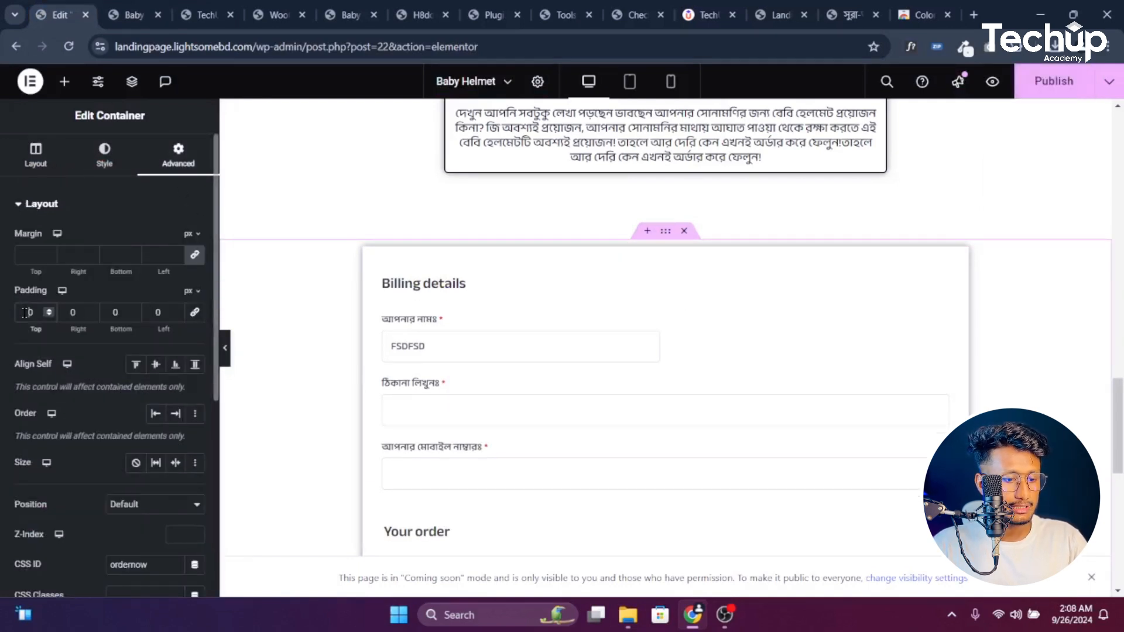
click(25, 312)
text(8)
click(104, 312)
text(8)
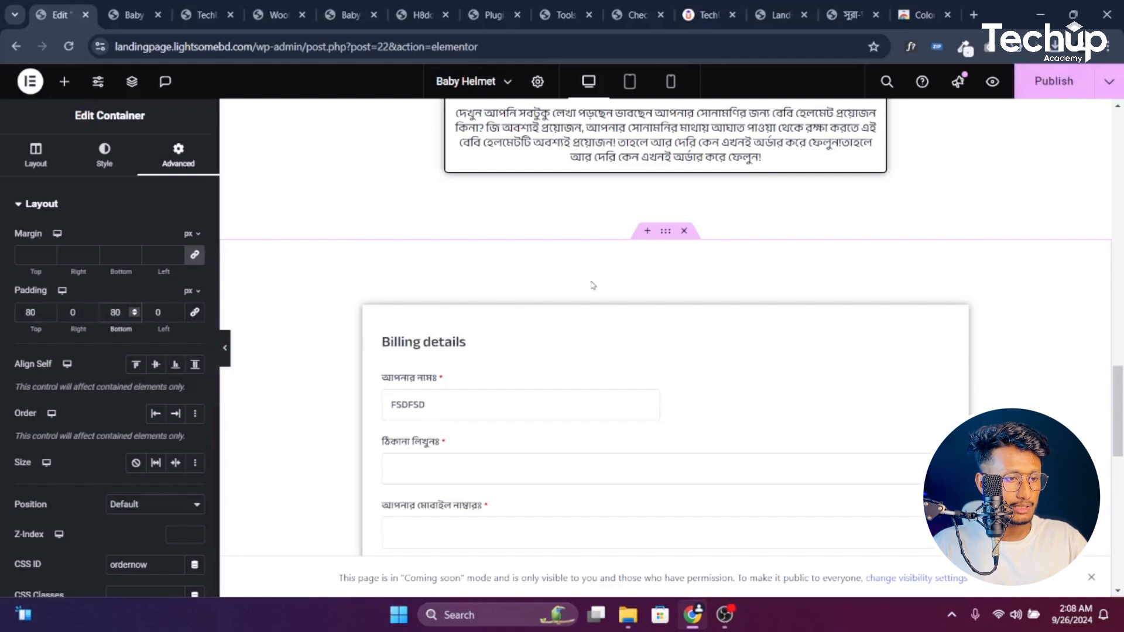
Set the container's classic background colour to #F0F0F0, then save and reload the editor
click(104, 155)
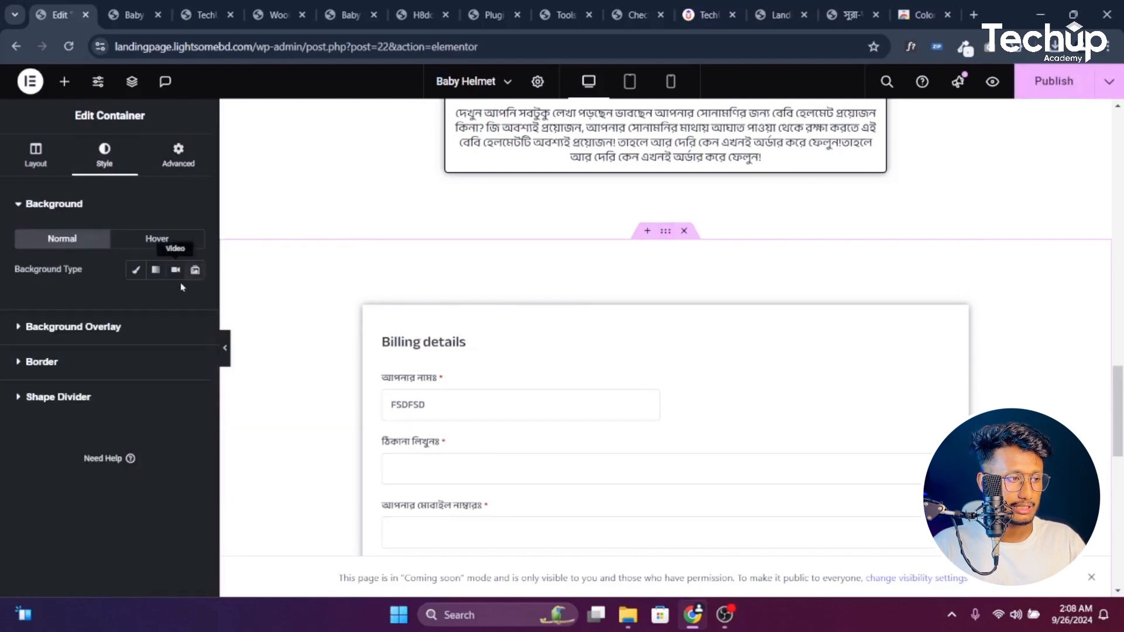
click(136, 270)
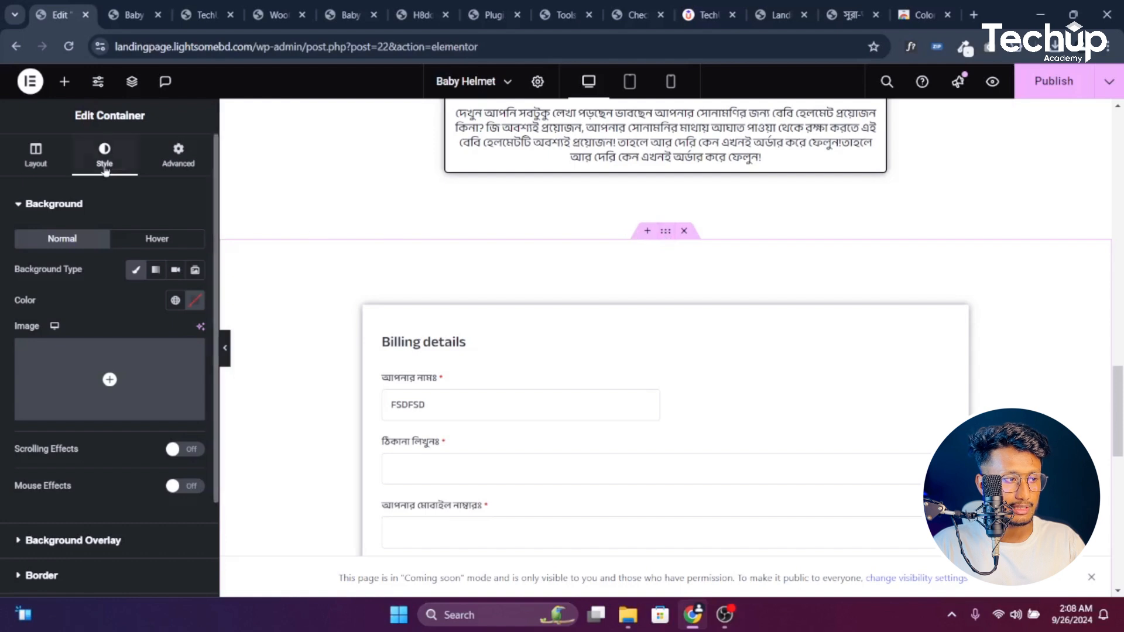
click(194, 300)
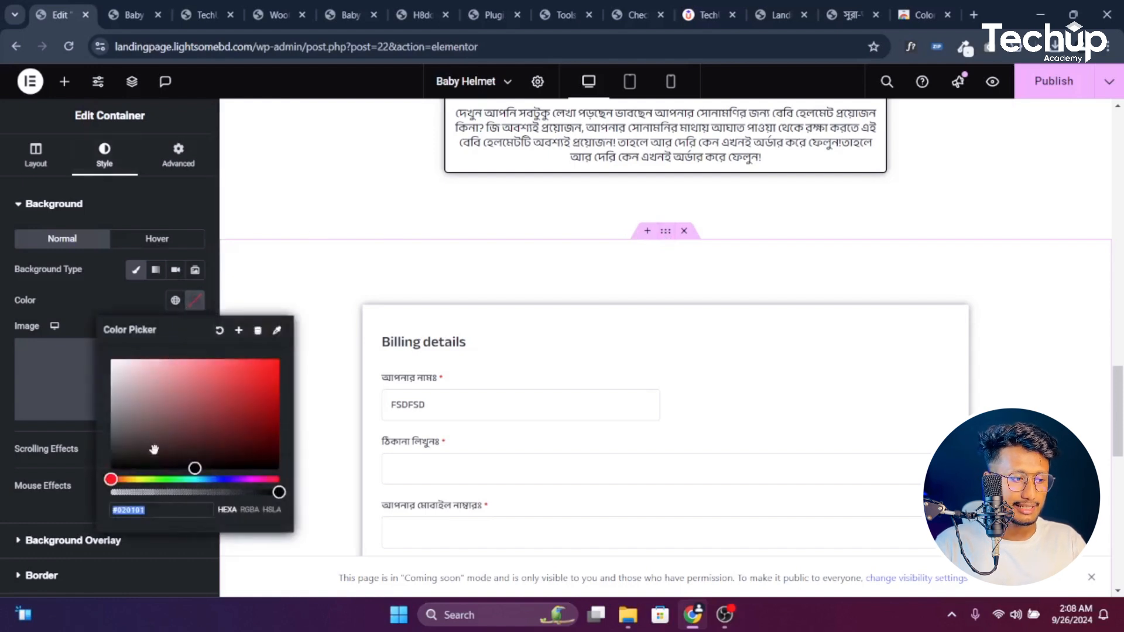
text(#F0F0F0)
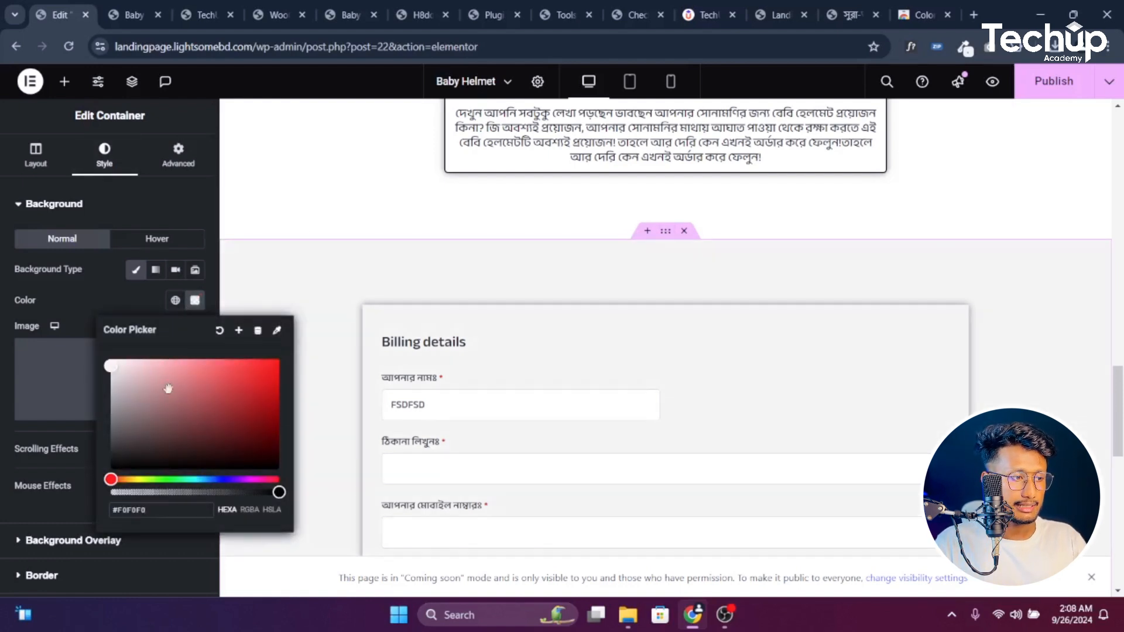
click(479, 354)
scroll(479, 357, down, 5)
scroll(479, 369, up, 2)
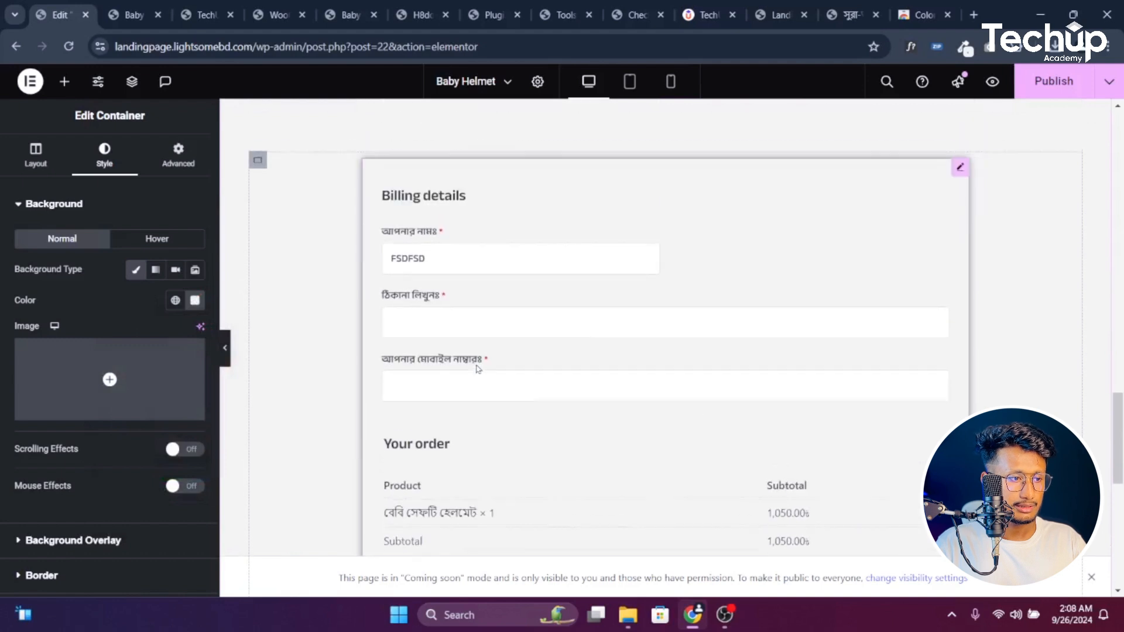
key(ctrl+s)
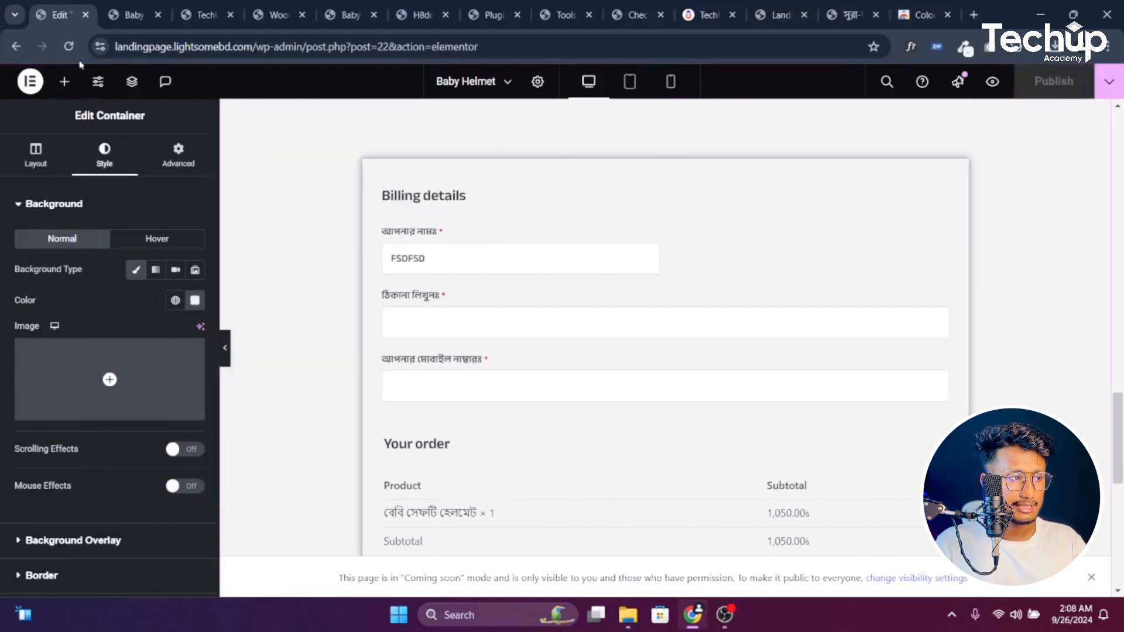
click(68, 46)
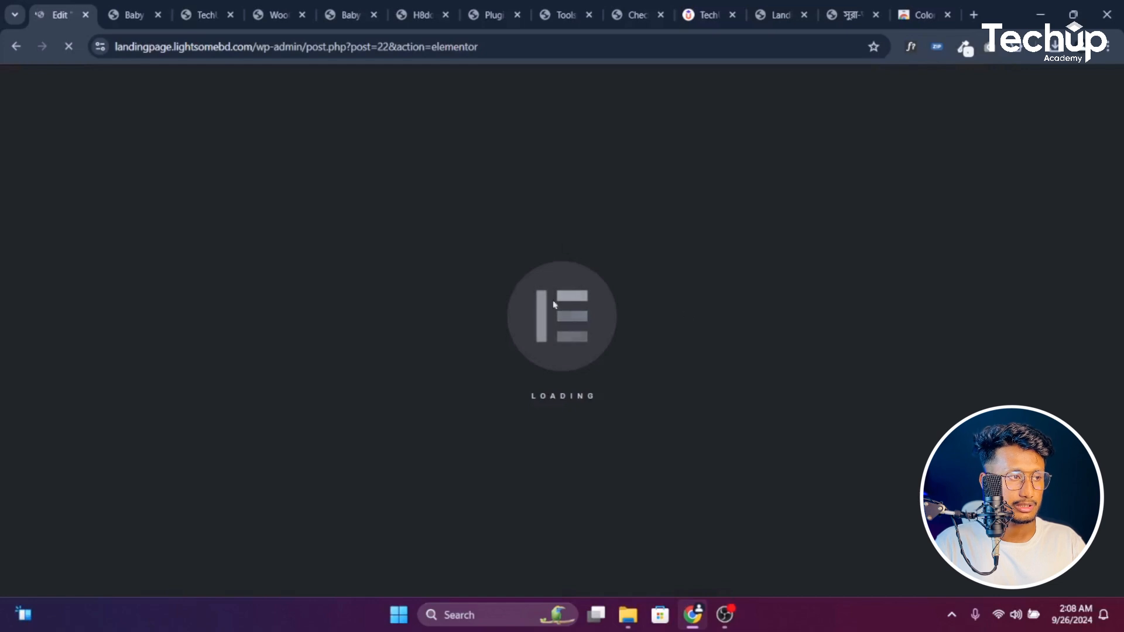
Inspect the reference footer's Privacy Policy and Terms and Conditions links, then return to the baby-helmet tab
click(134, 15)
click(191, 7)
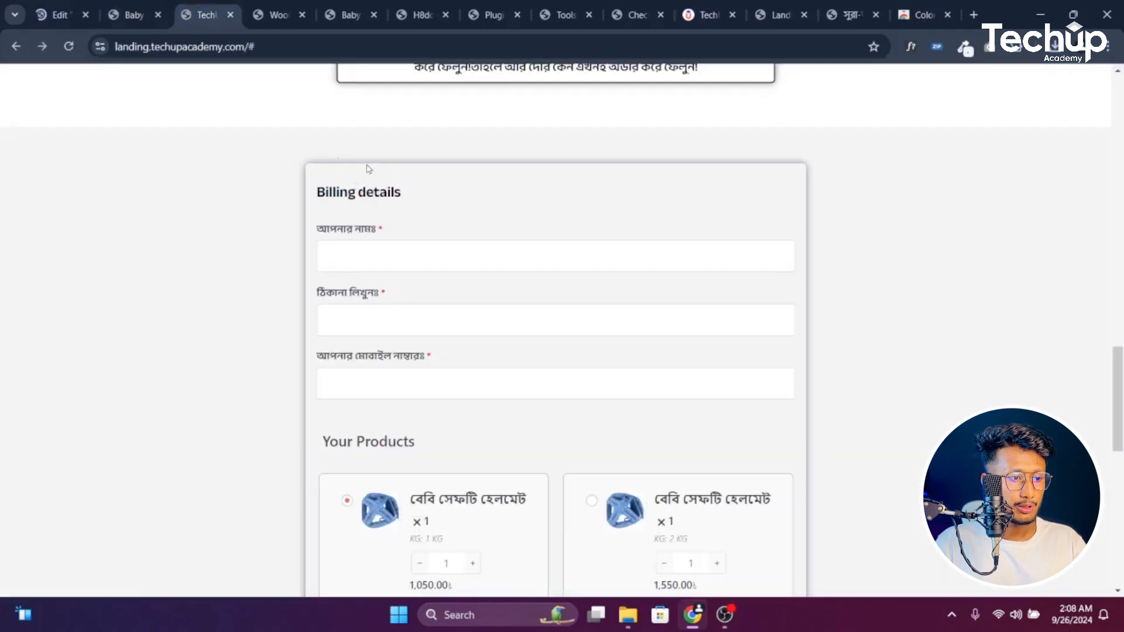
scroll(369, 168, down, 10)
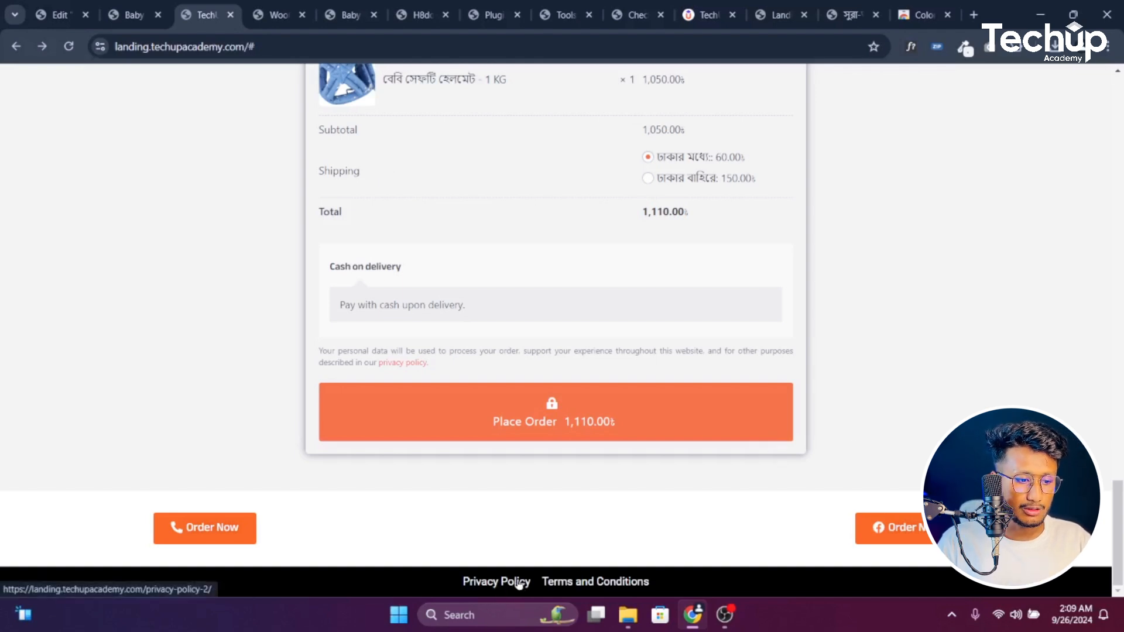
drag(659, 582, 539, 582)
click(432, 586)
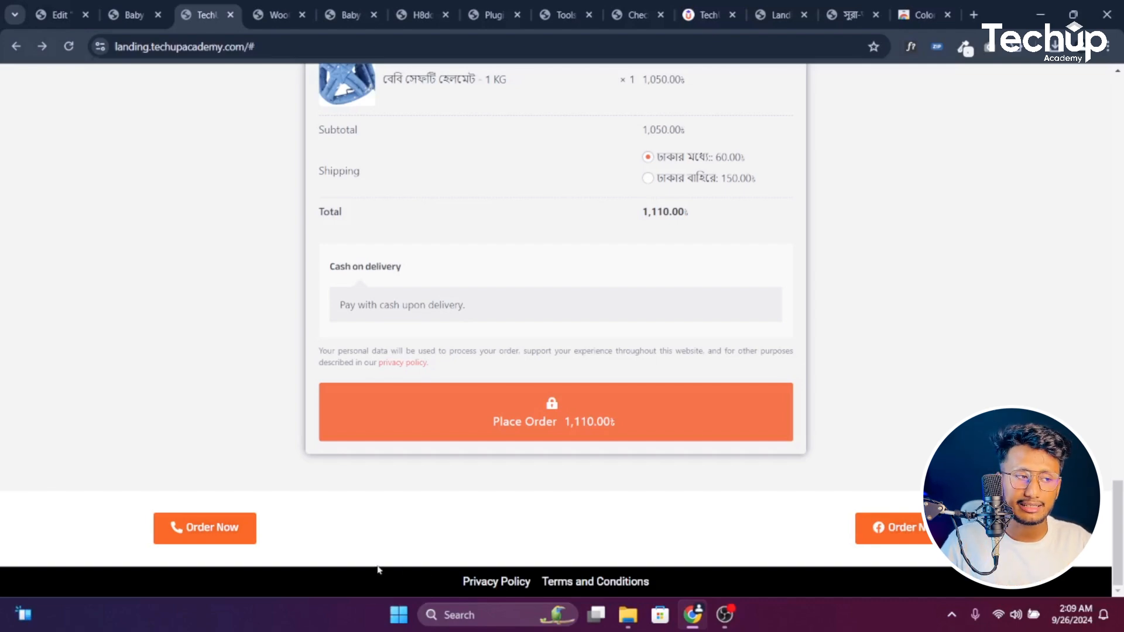
click(134, 14)
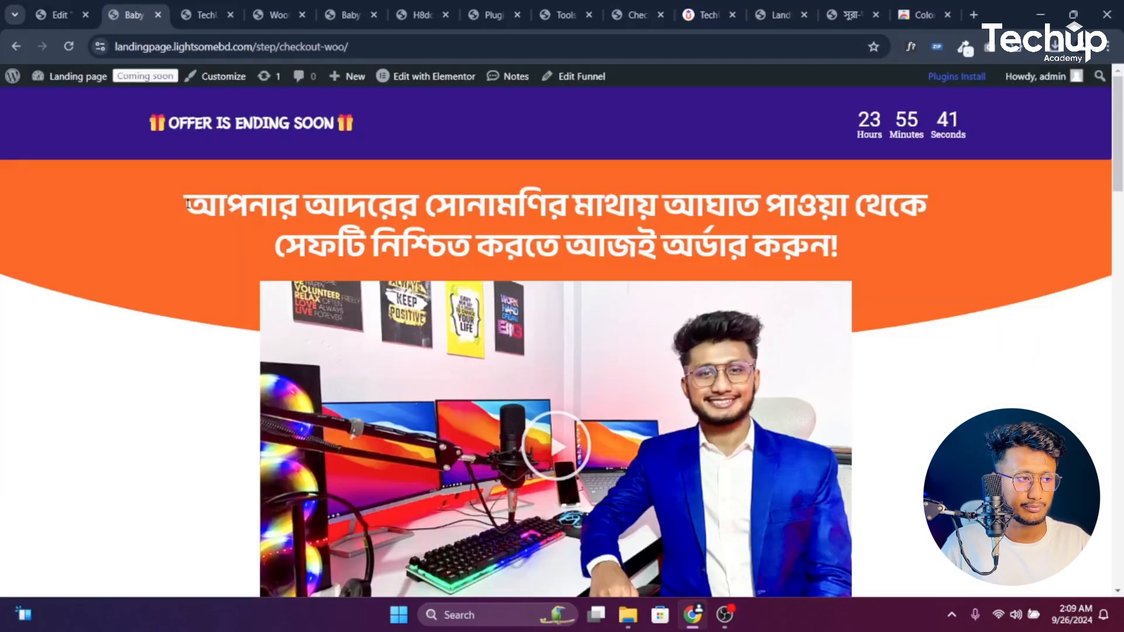
Open the WordPress dashboard in a new tab from the landing page
scroll(187, 203, down, 5)
click(59, 15)
click(134, 14)
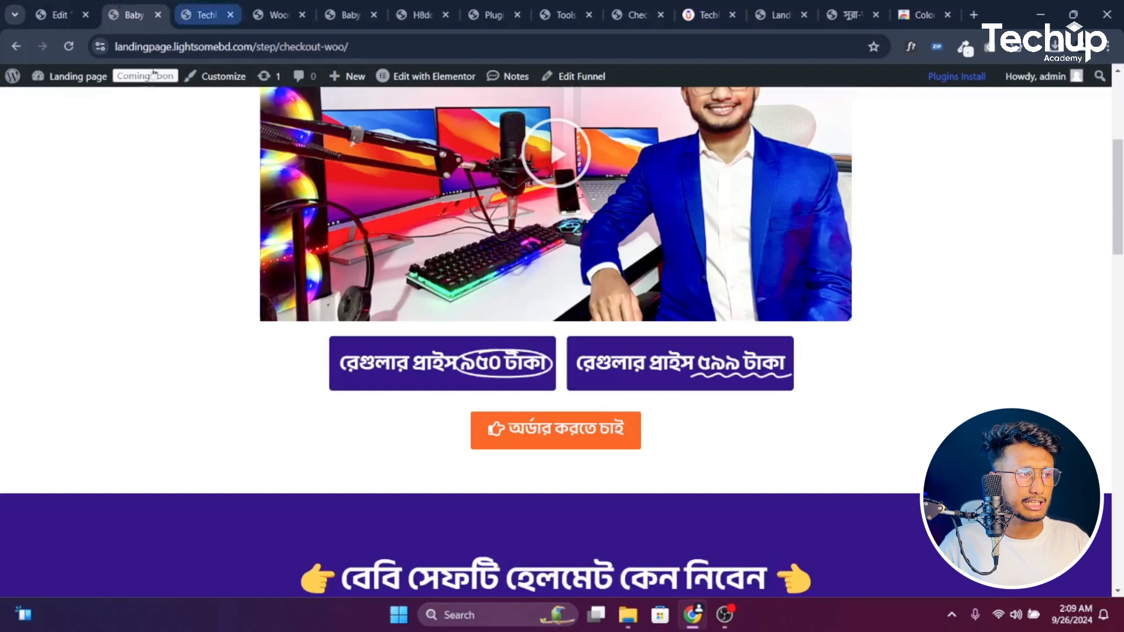
mouse_move(81, 86)
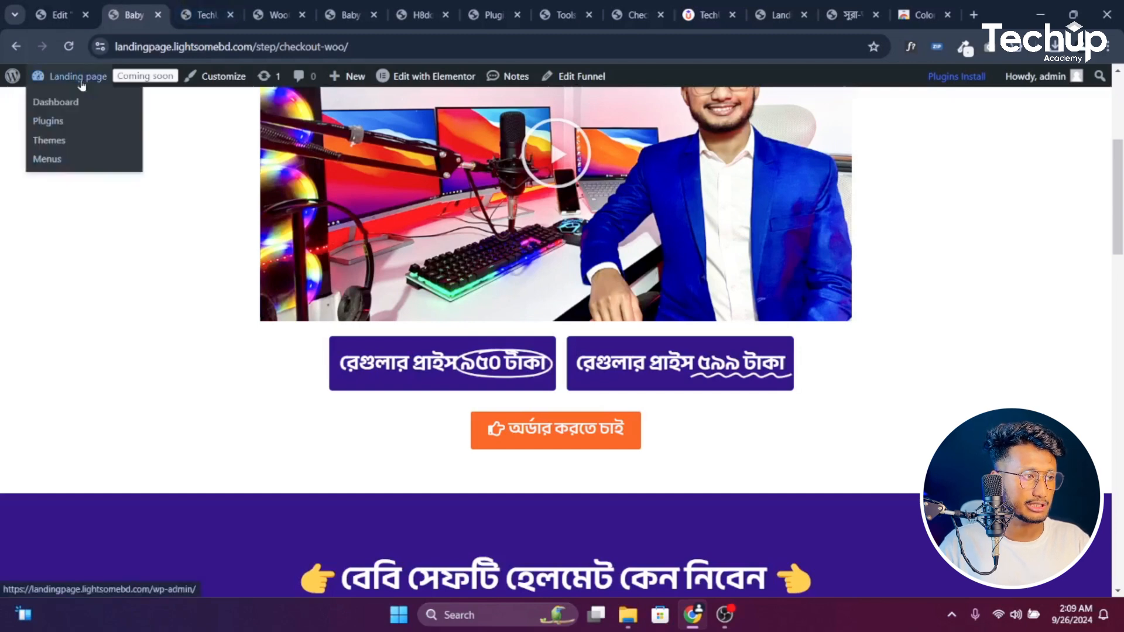
middle_click(71, 104)
click(191, 7)
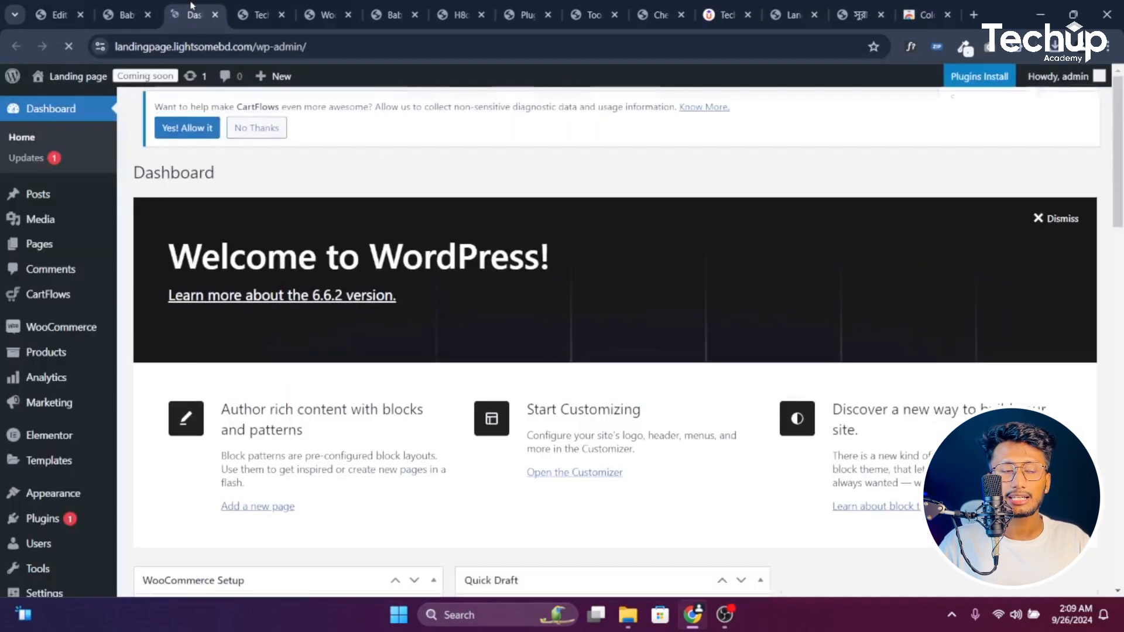
Open a blank new page in another tab and copy 'Privacy Policy' from the reference footer
mouse_move(20, 251)
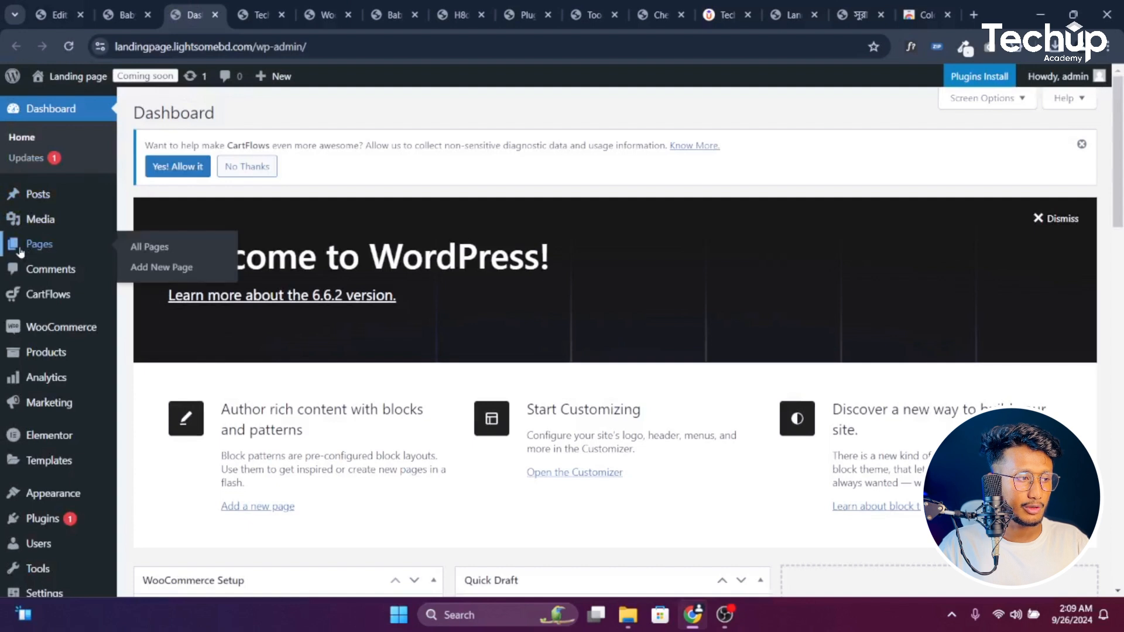
middle_click(168, 268)
click(245, 4)
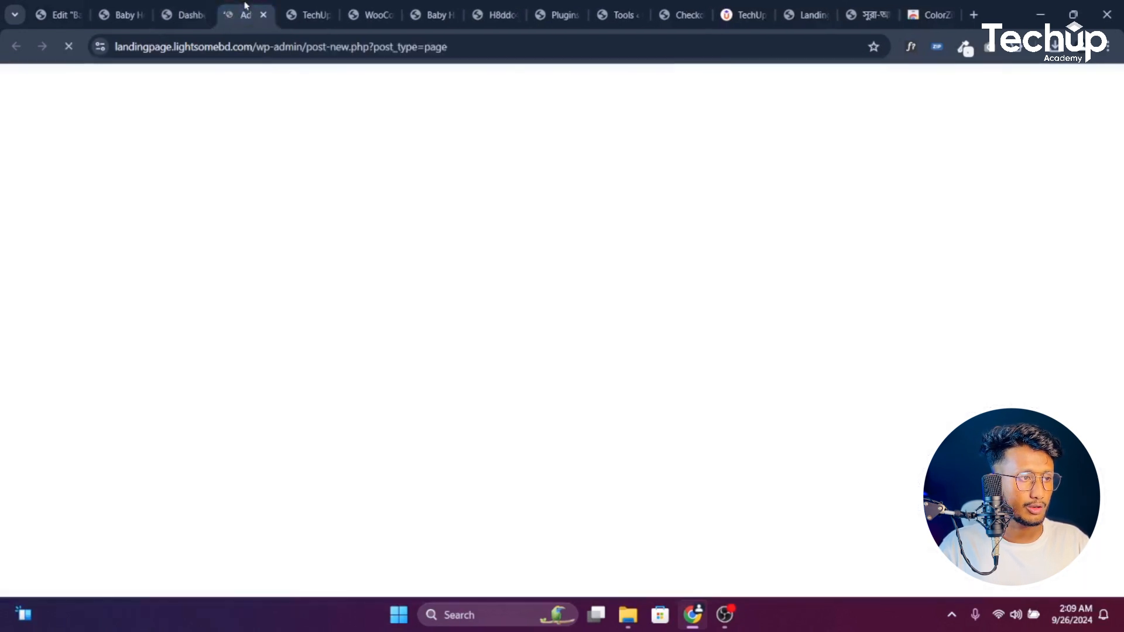
click(307, 6)
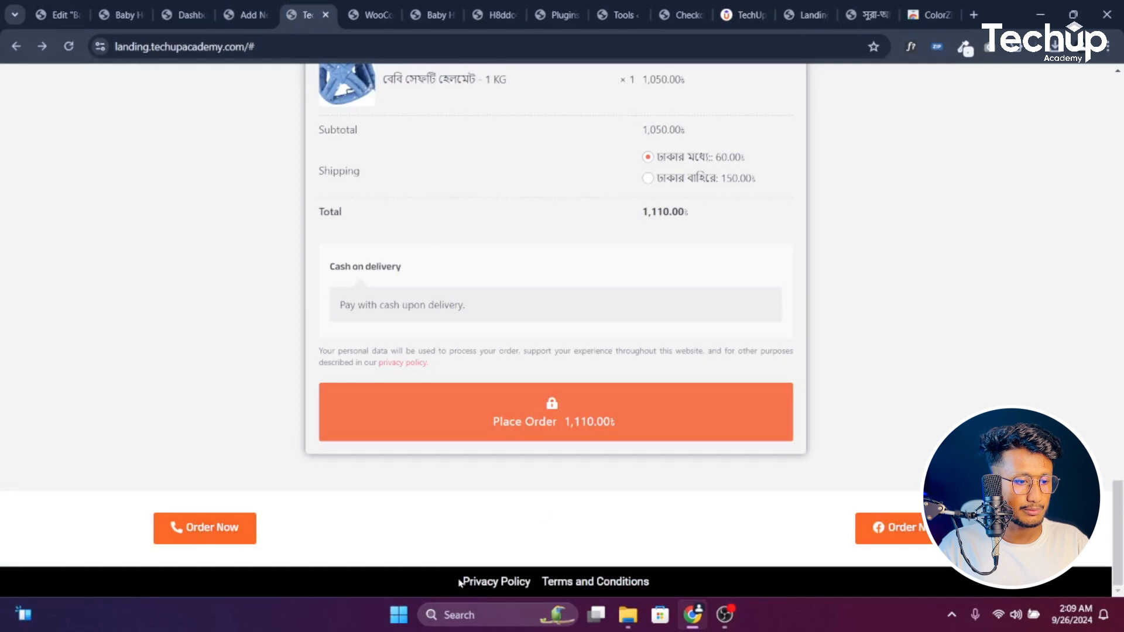
drag(460, 583, 527, 577)
key(ctrl+c)
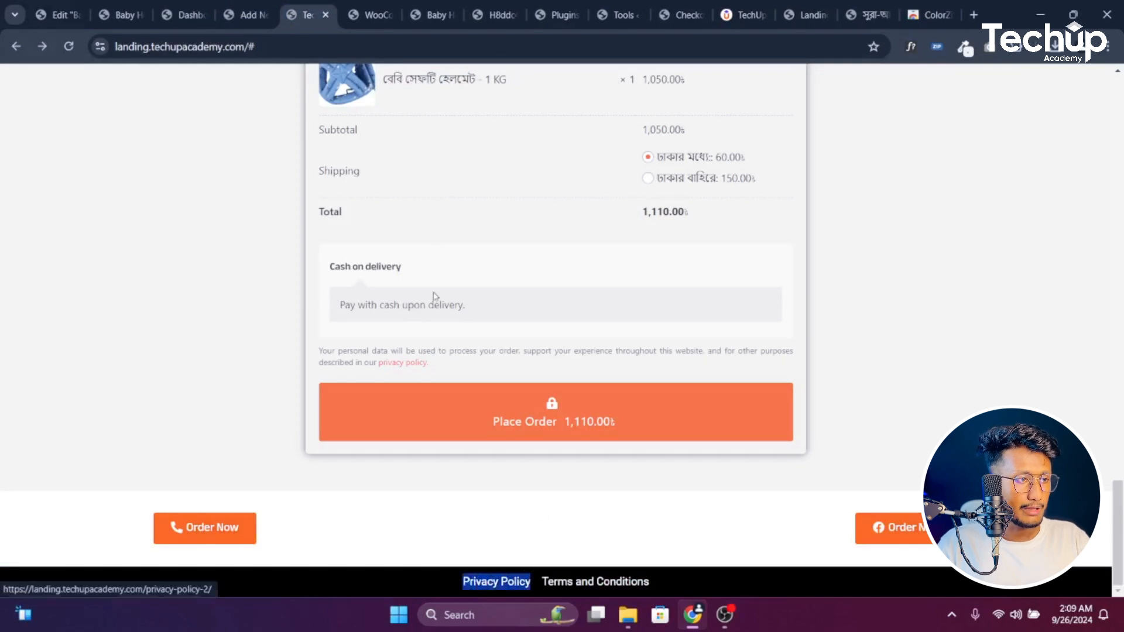
click(370, 14)
click(360, 50)
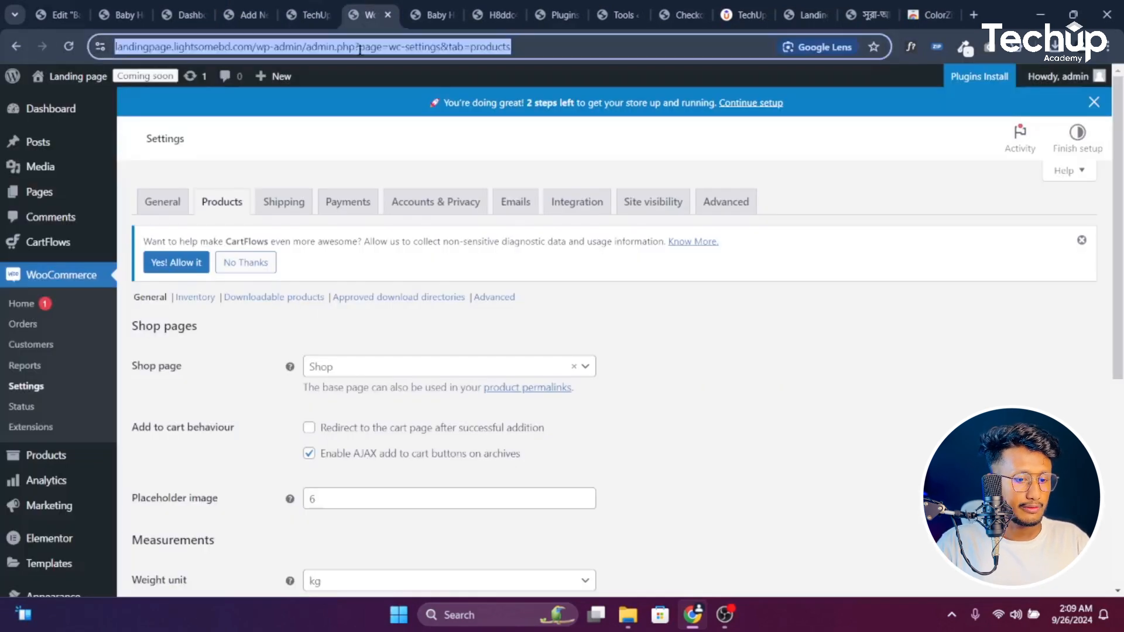
Search Google for a privacy policy page generator and open privacypolicygenerator.info and Free Privacy Policy in new tabs
key(BackSpace)
key(ctrl+v)
text(page)
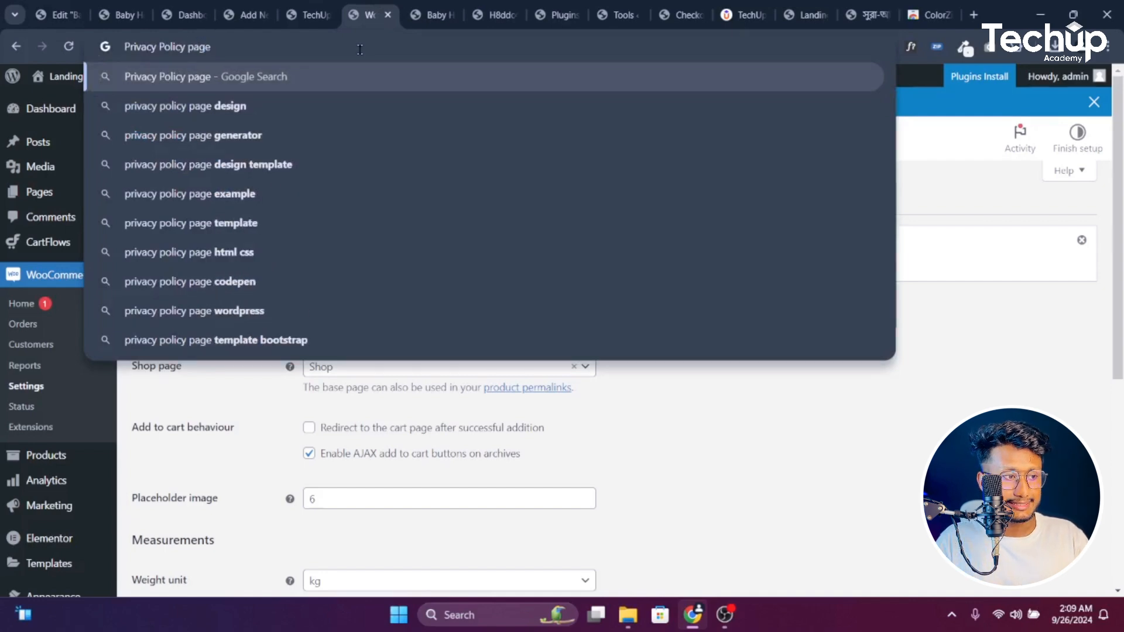
click(275, 141)
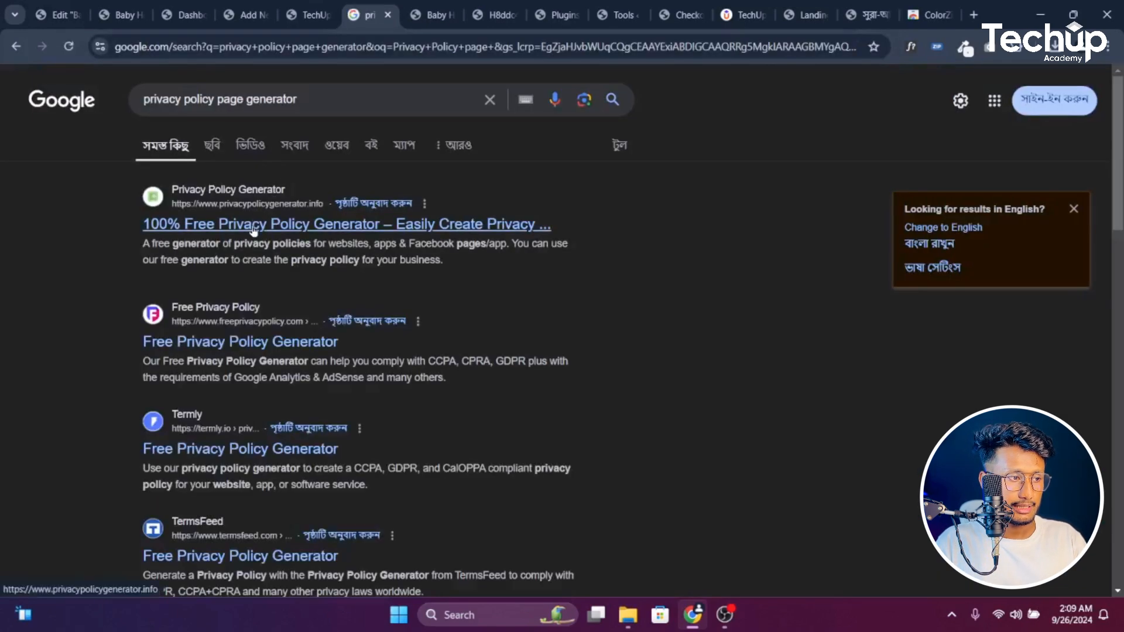
middle_click(255, 226)
middle_click(255, 343)
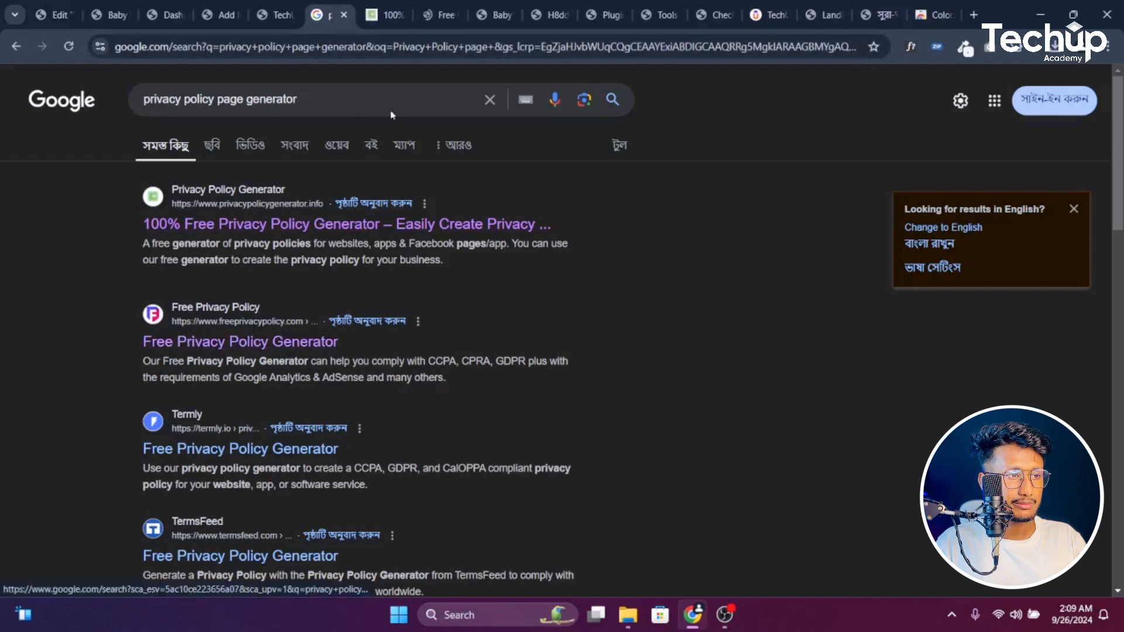
click(385, 15)
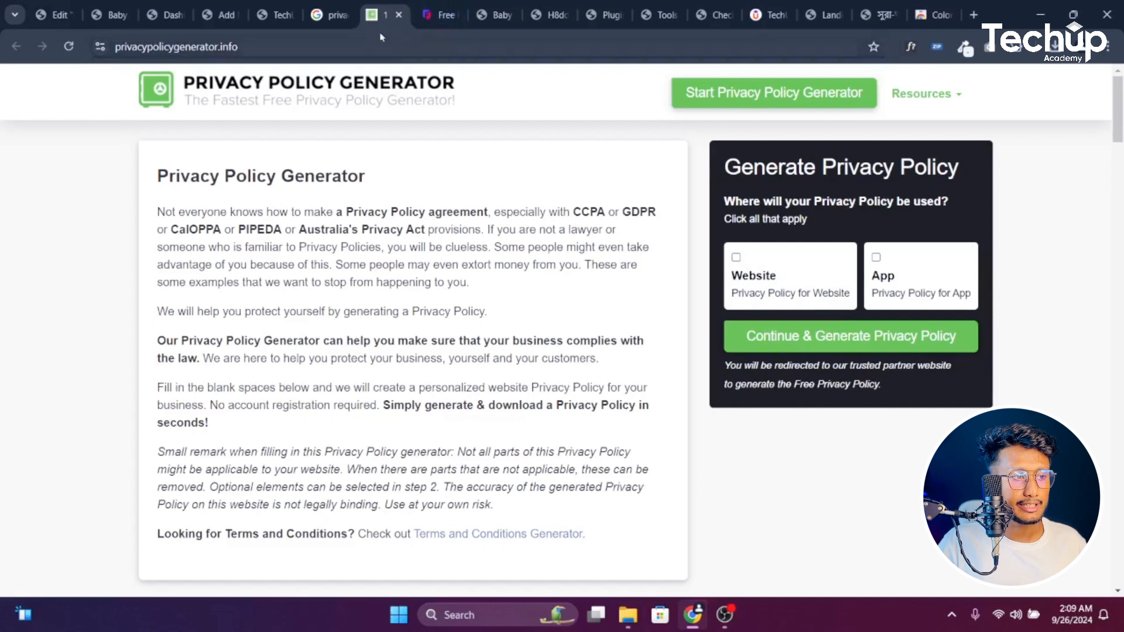
click(333, 13)
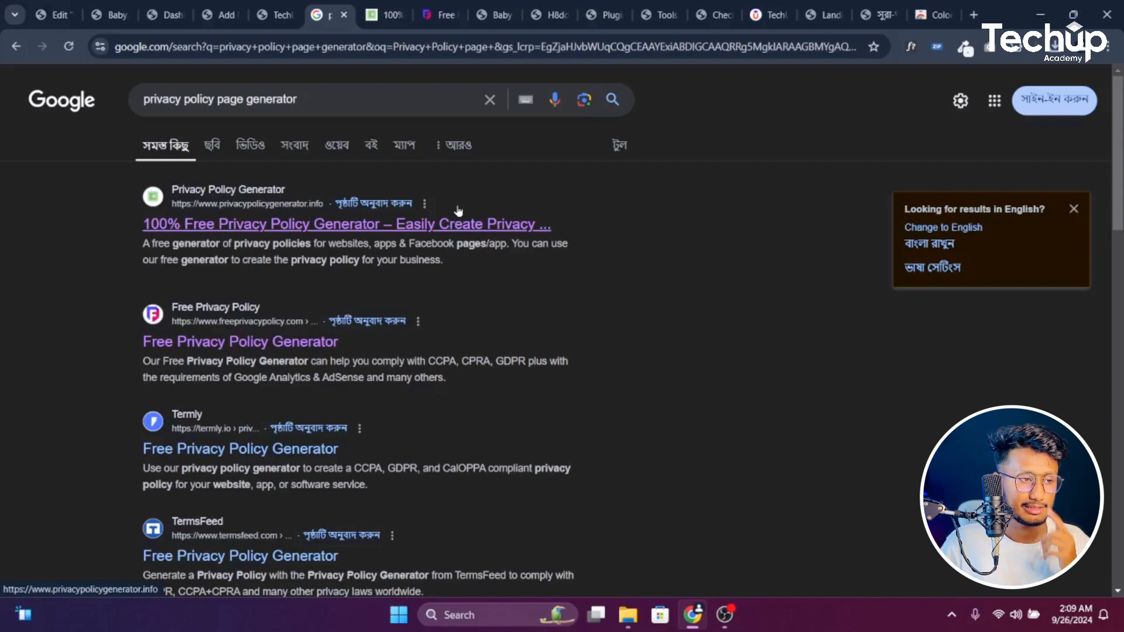
Dismiss the block editor welcome guide and title the new page 'Privacy Policy'
click(278, 7)
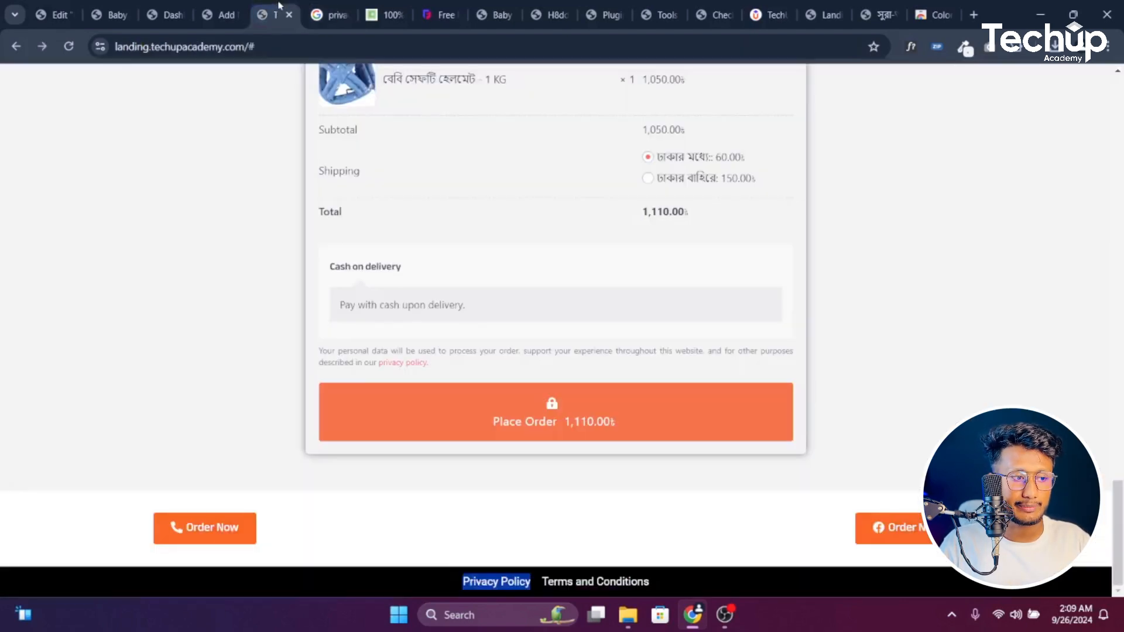
click(601, 518)
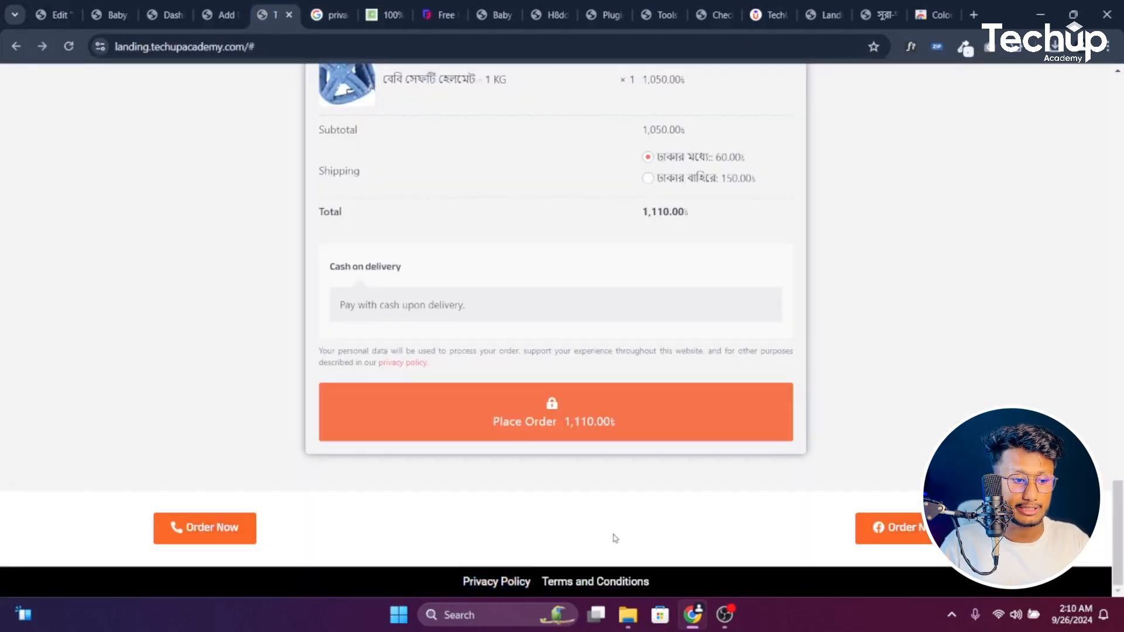
click(235, 7)
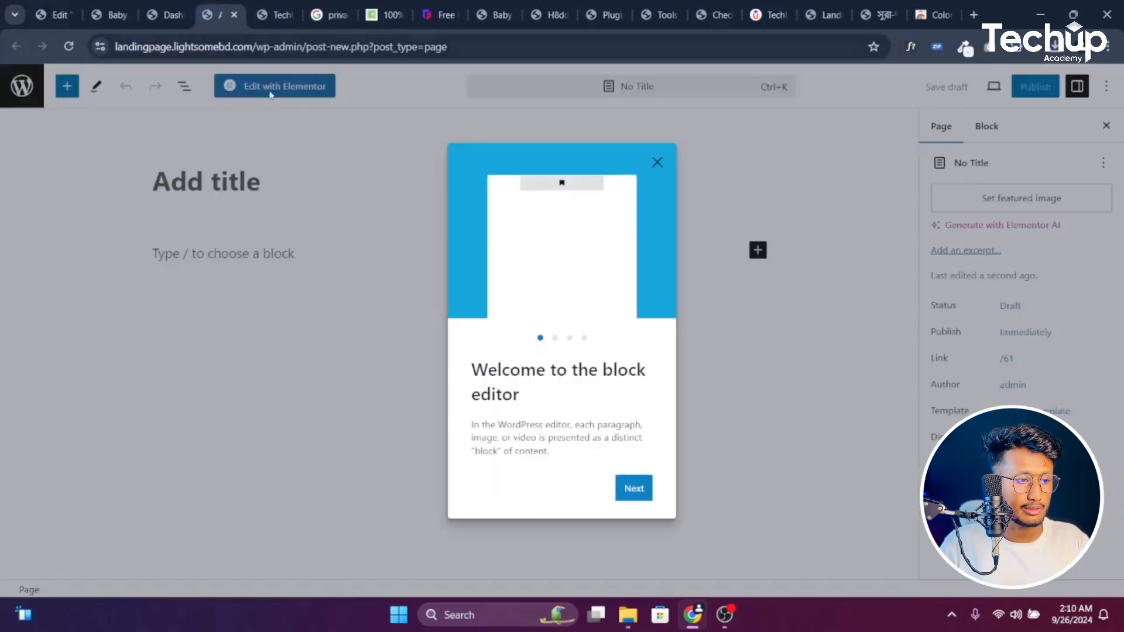
click(635, 487)
click(634, 489)
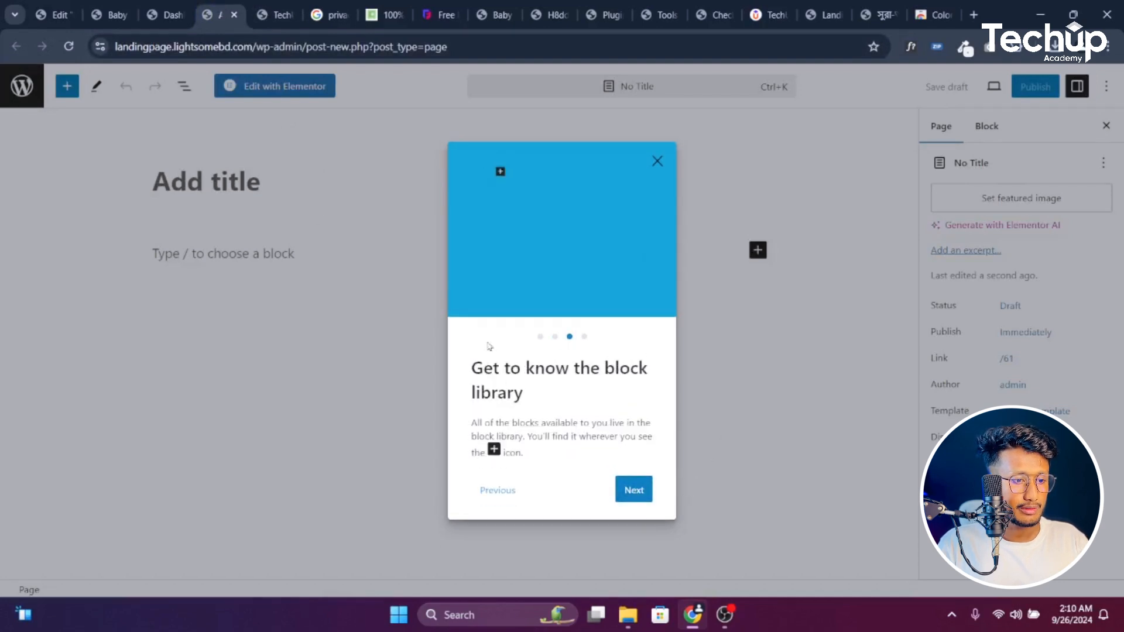
click(635, 489)
click(657, 162)
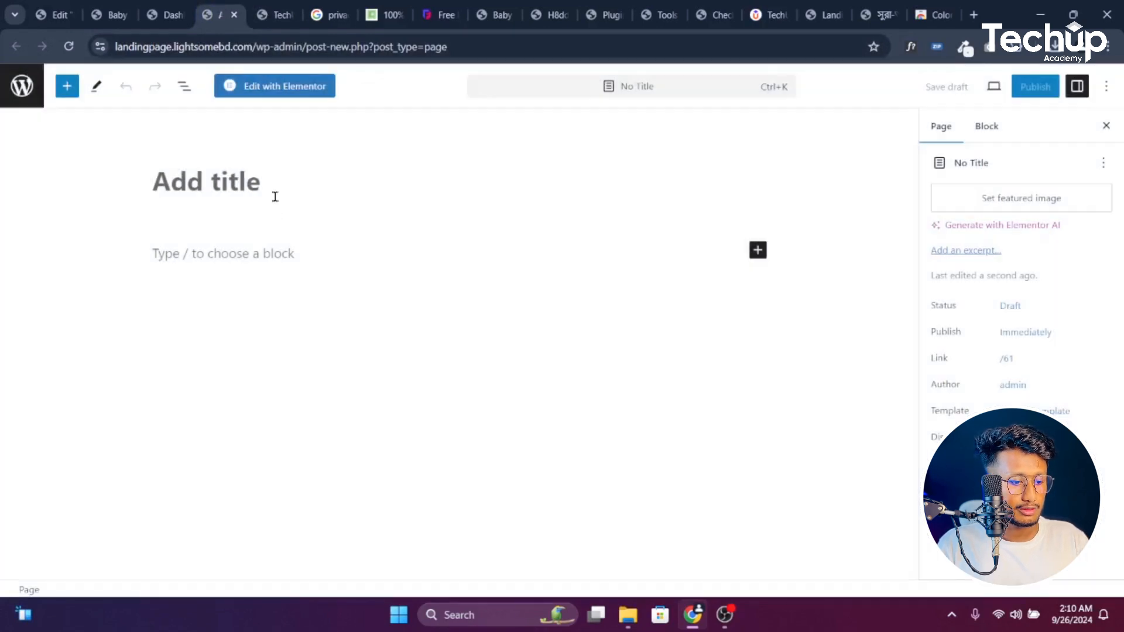
key(ctrl+v)
Copy the generator's introductory paragraphs into the Privacy Policy page body
click(252, 256)
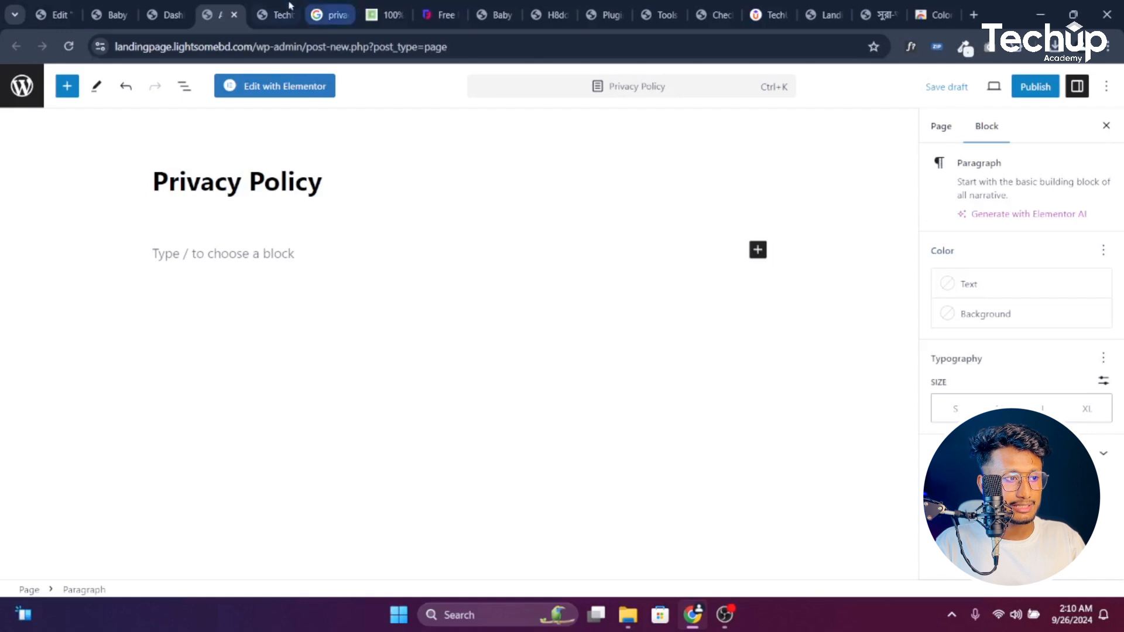
click(383, 14)
drag(151, 214, 601, 514)
click(228, 21)
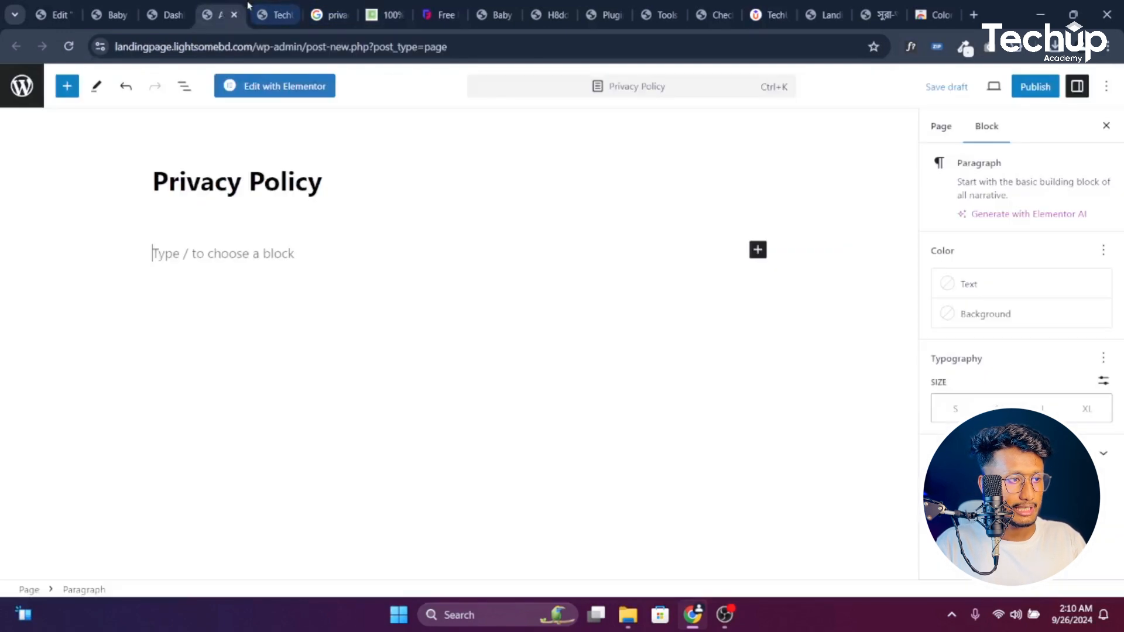
key(ctrl+v)
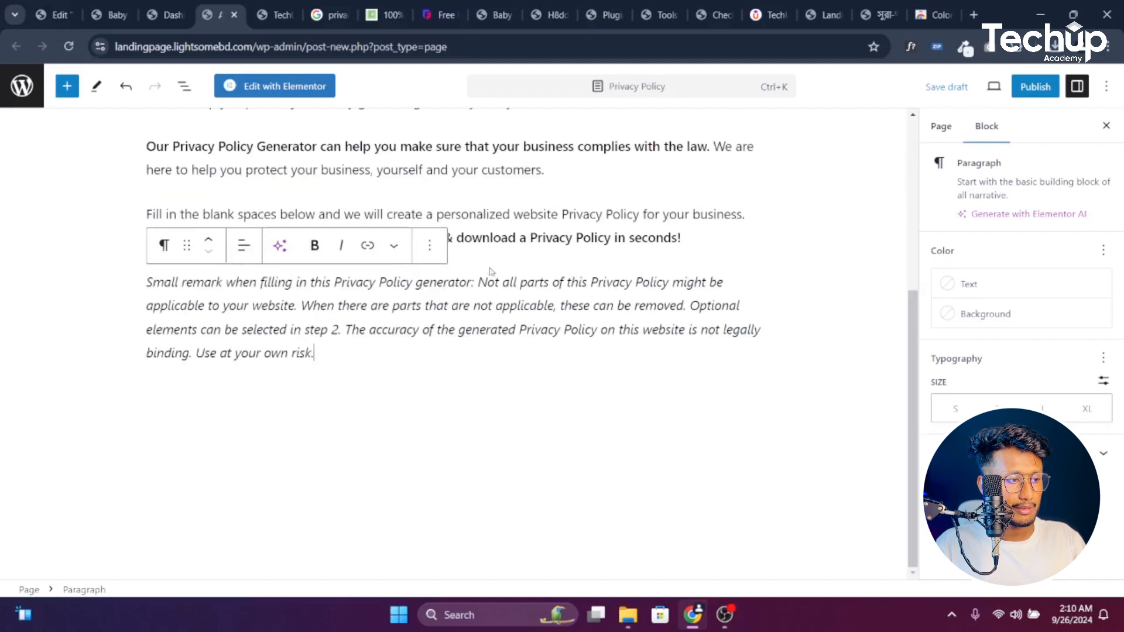
Publish the Privacy Policy page, close its editor, and select the footer 'Terms and Conditions' text
scroll(564, 344, up, 3)
click(1035, 87)
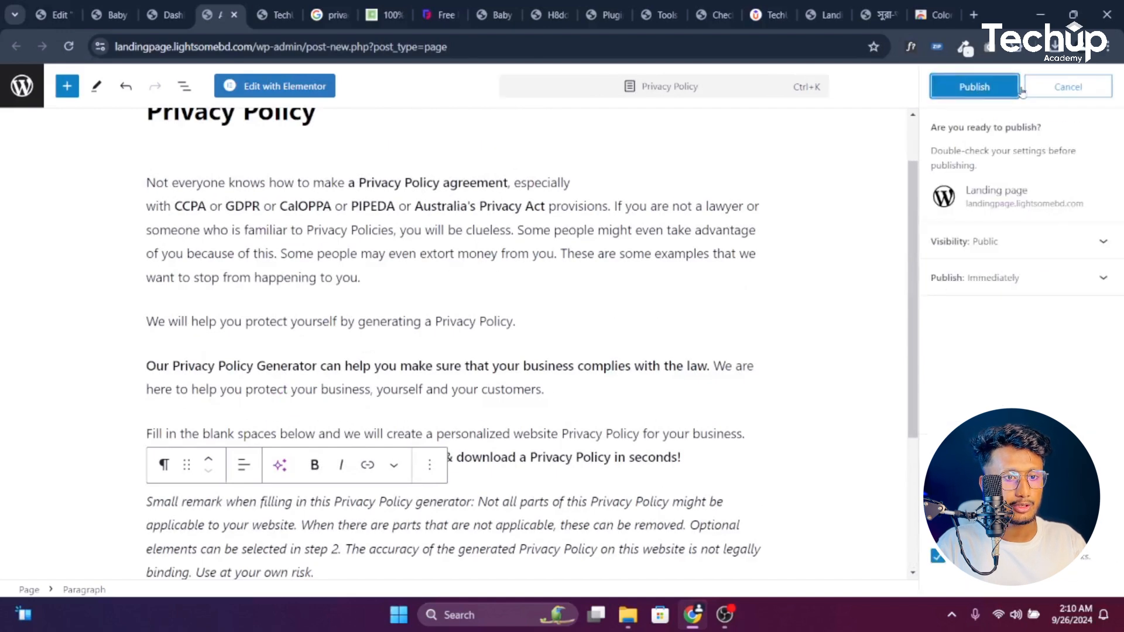
click(987, 88)
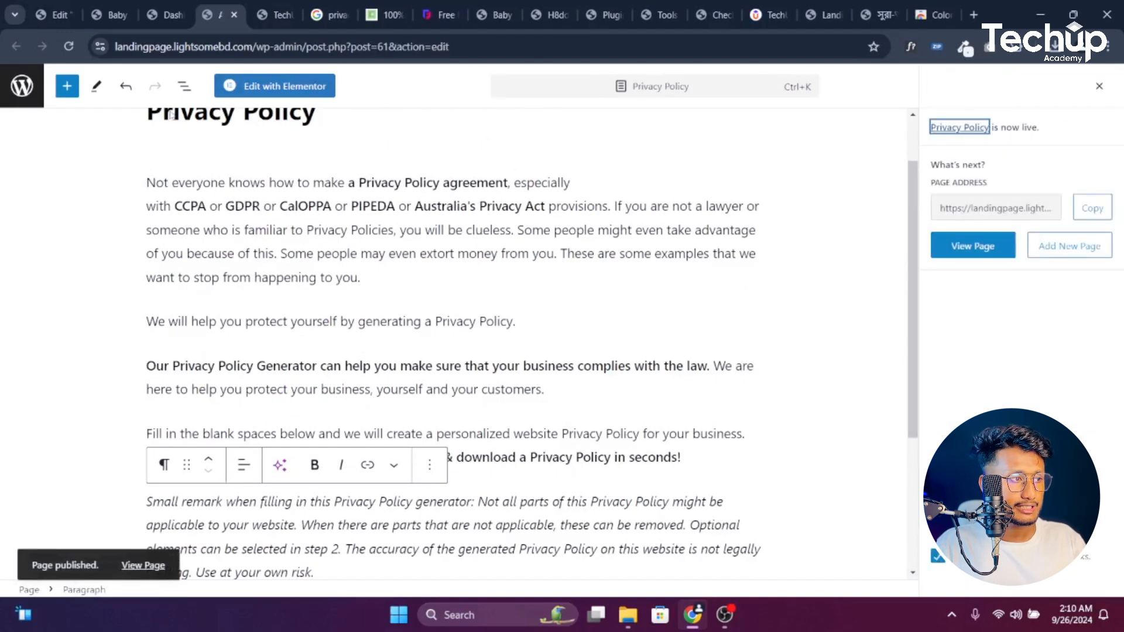
click(1100, 87)
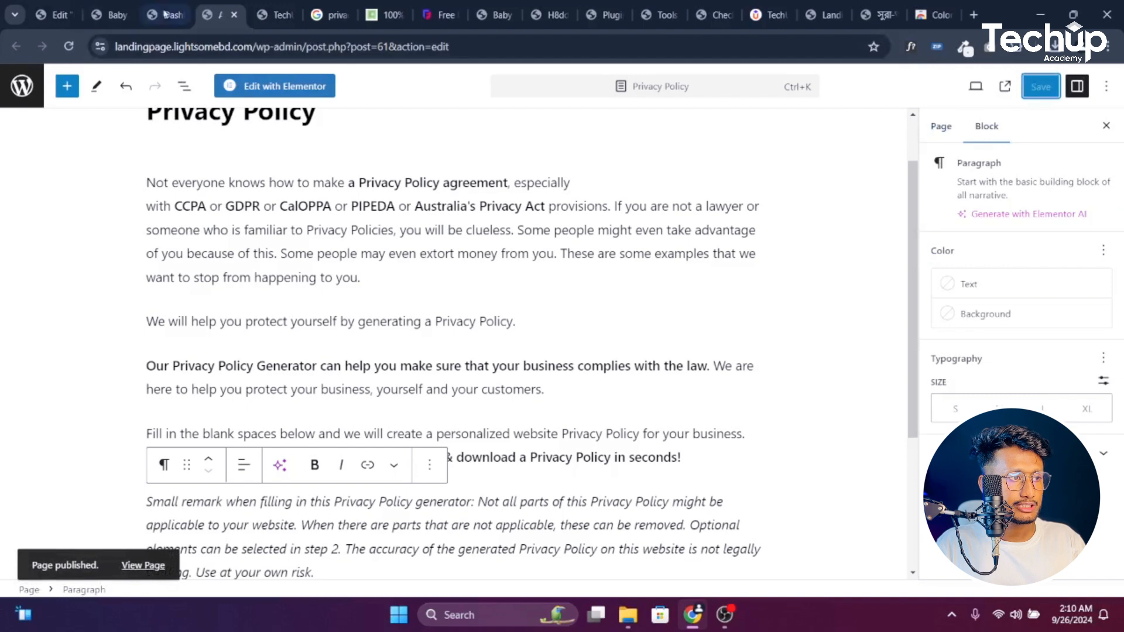
click(233, 17)
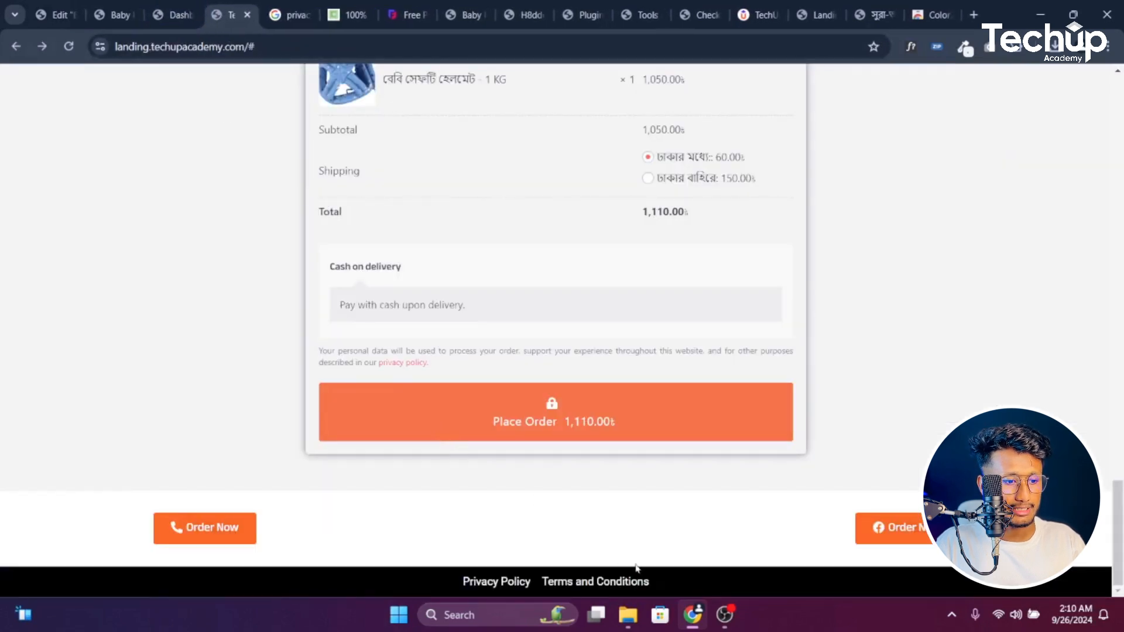
drag(656, 583, 541, 578)
key(ctrl+c)
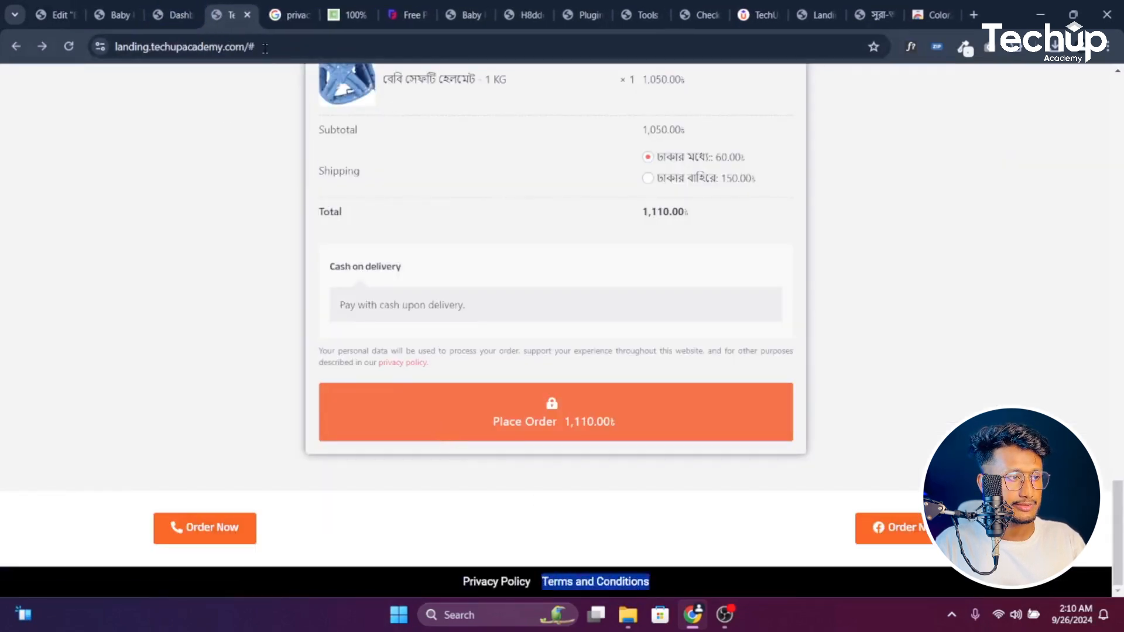
Open a new page from the Dashboard and paste 'Terms and Conditions' as its title
click(173, 14)
mouse_move(59, 245)
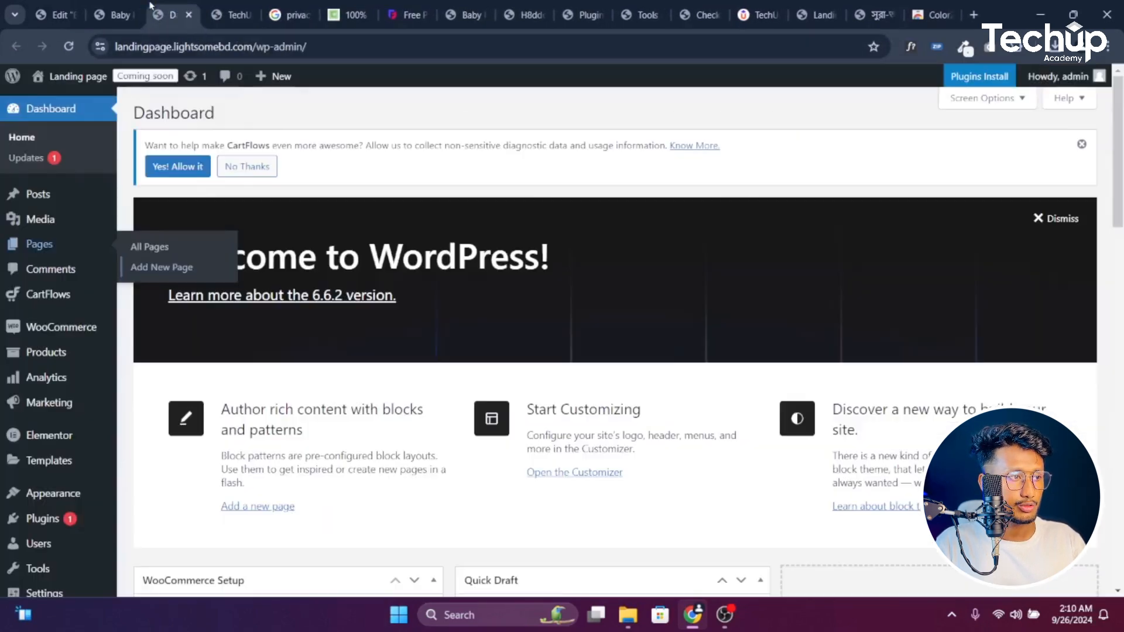
middle_click(181, 268)
click(229, 8)
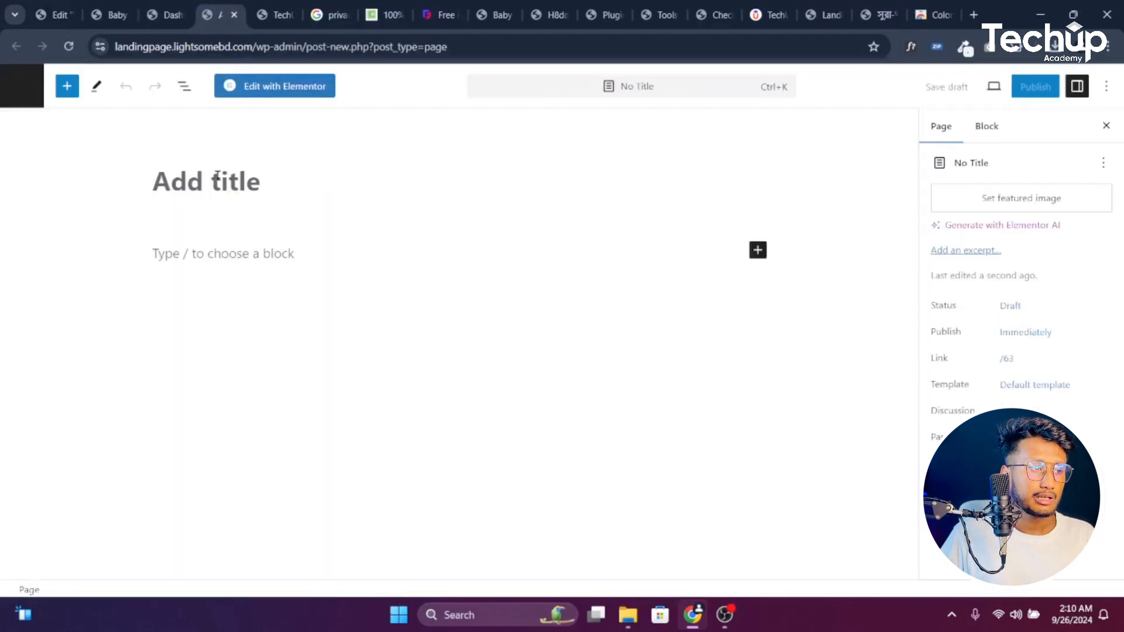
key(ctrl+v)
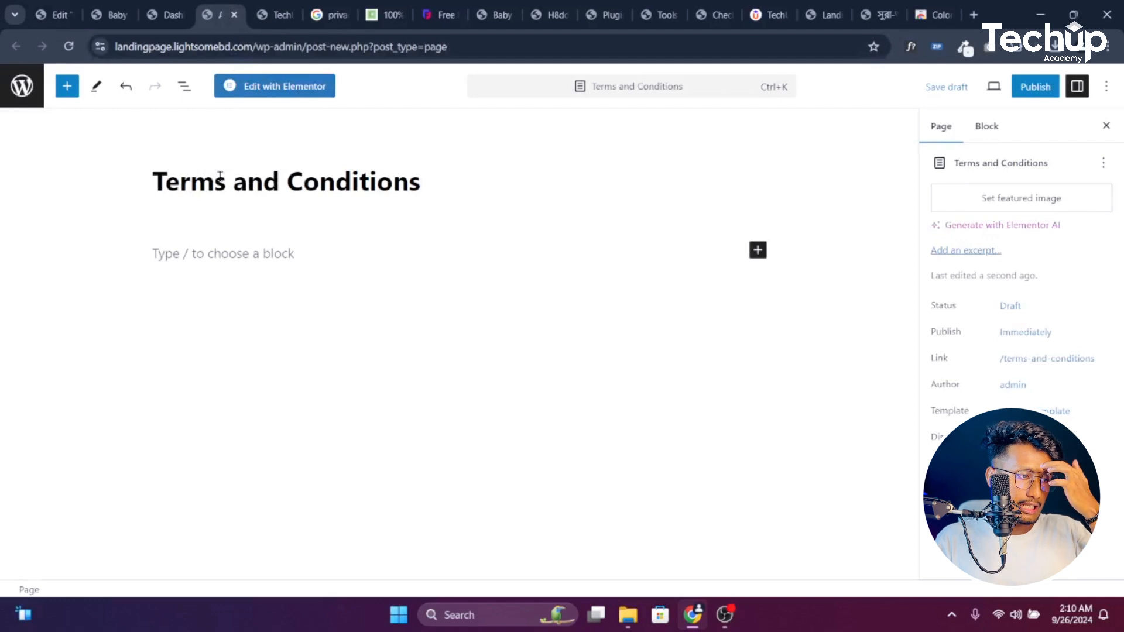
triple_click(288, 167)
key(ctrl+c)
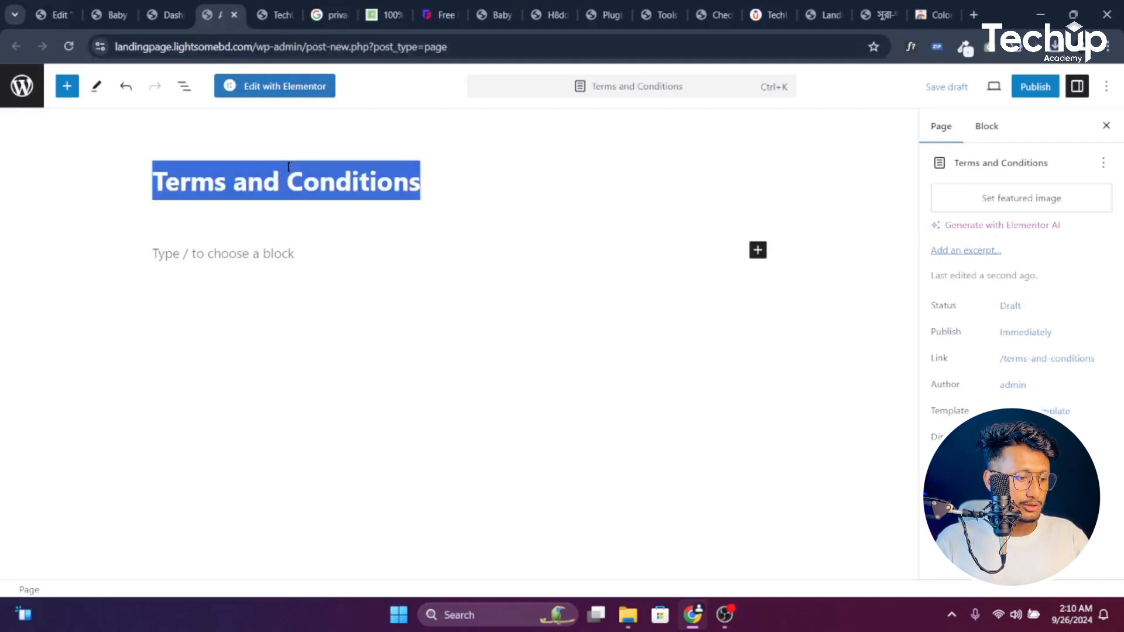
click(280, 13)
click(258, 45)
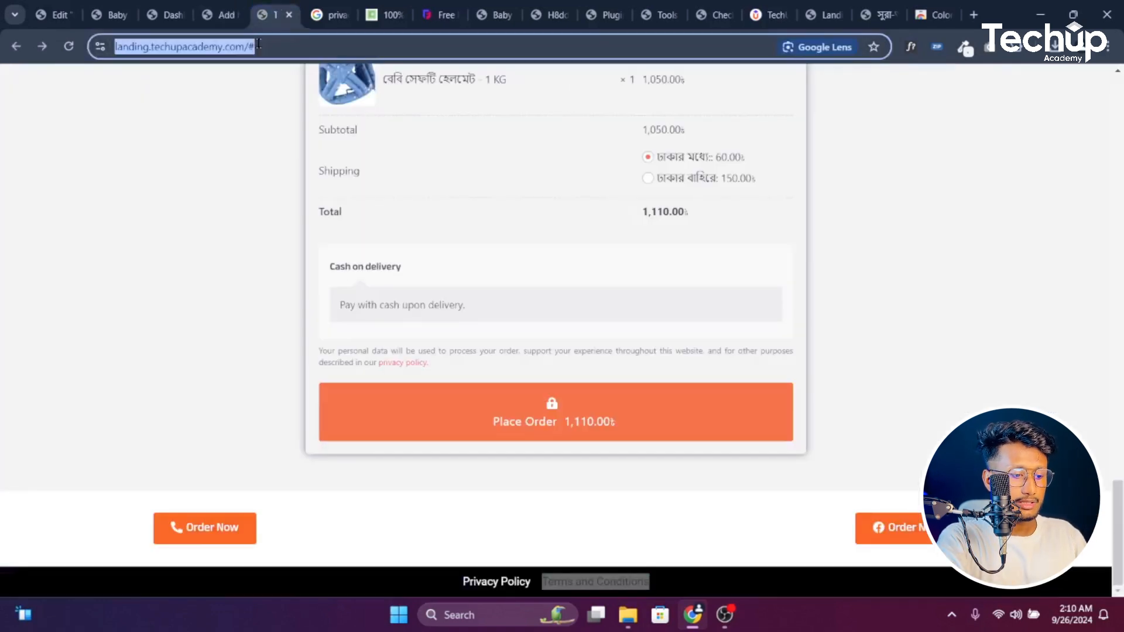
Search Google for 'Terms and Conditions generator' and open three generator results in new tabs
key(ctrl+v)
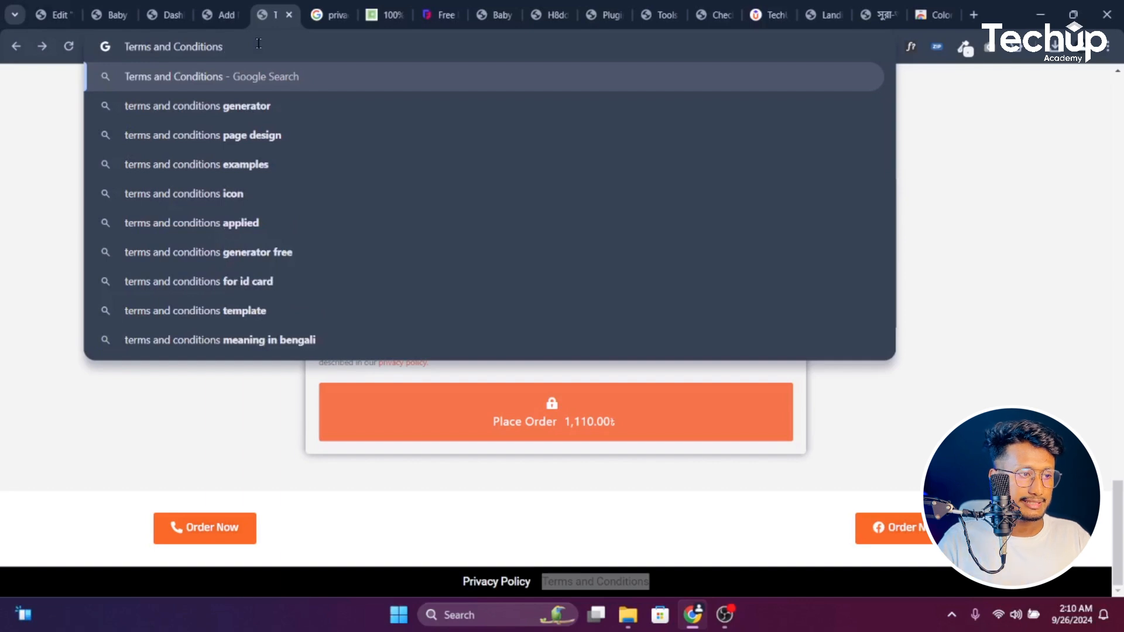
click(252, 105)
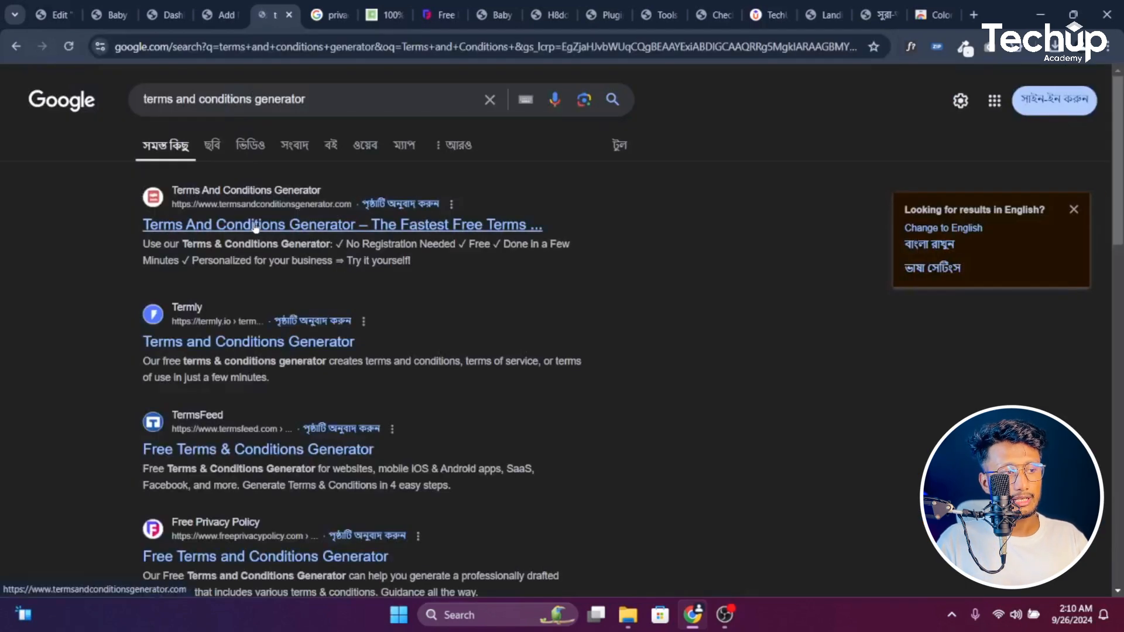
ctrl+click(256, 228)
ctrl+click(251, 341)
ctrl+click(252, 449)
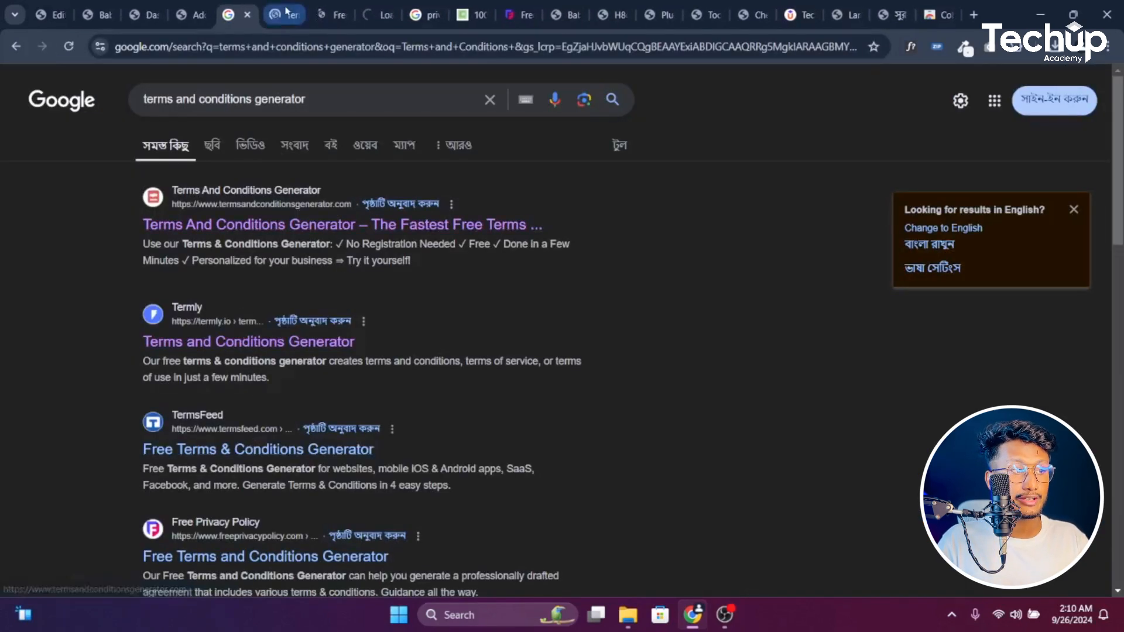
click(287, 11)
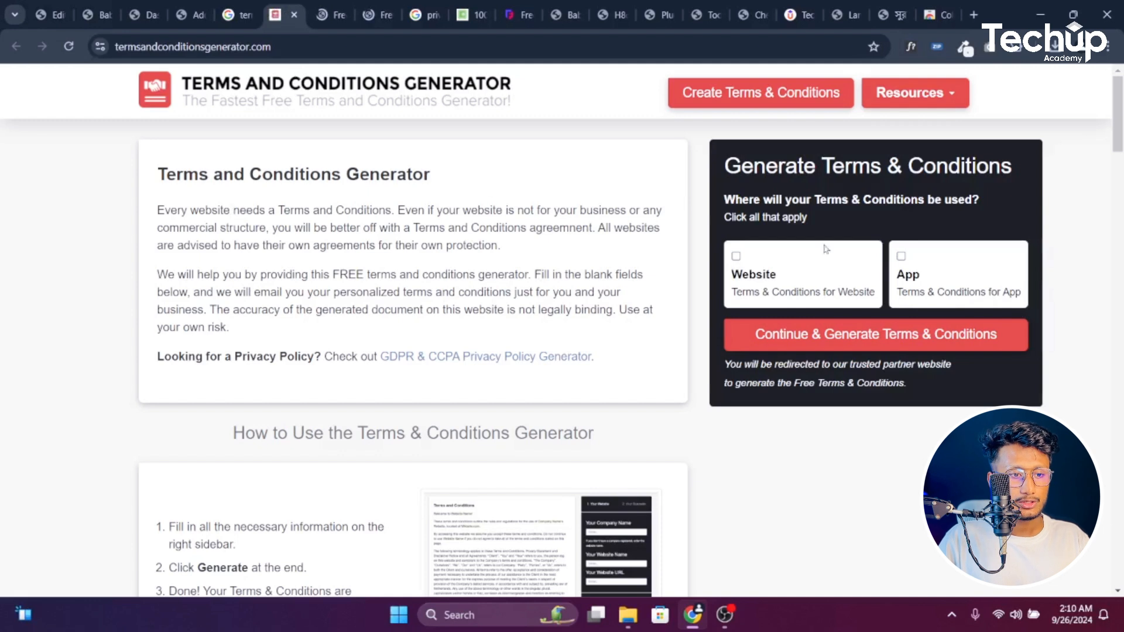
Copy the heading and intro paragraphs from termsandconditionsgenerator.com and place the cursor in the page body
drag(165, 173, 665, 327)
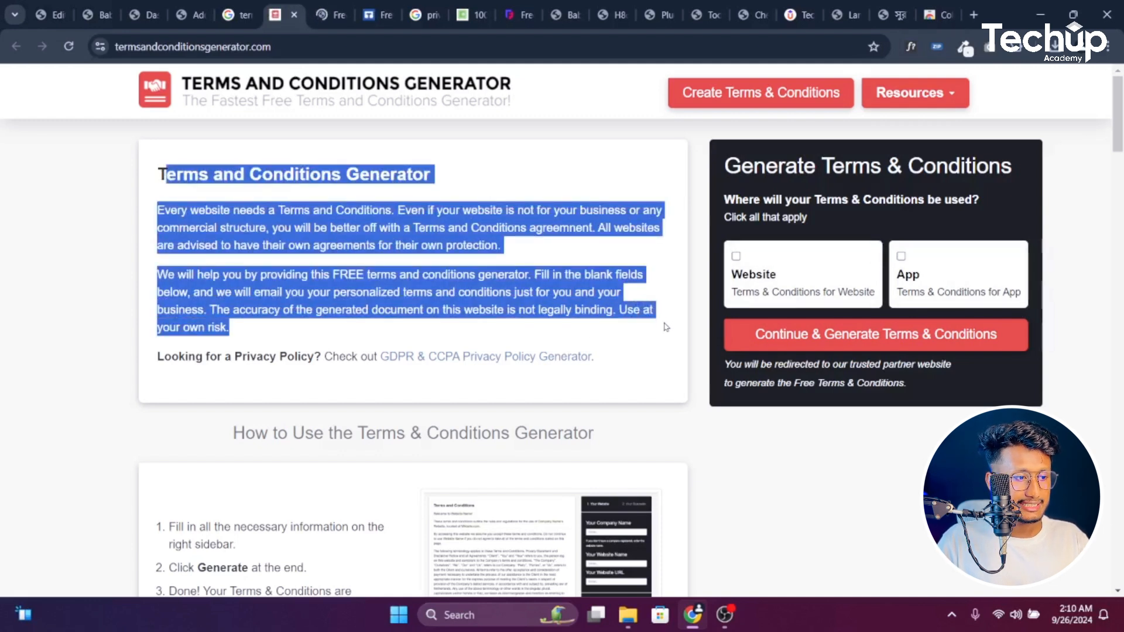
drag(156, 175, 360, 342)
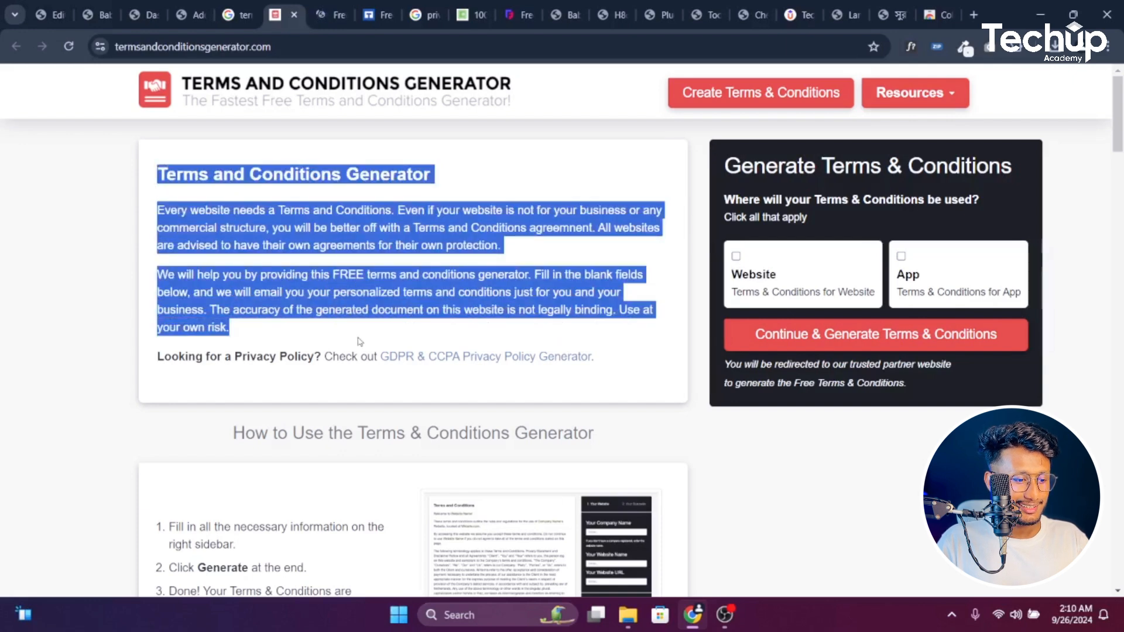
click(235, 15)
click(189, 15)
click(291, 256)
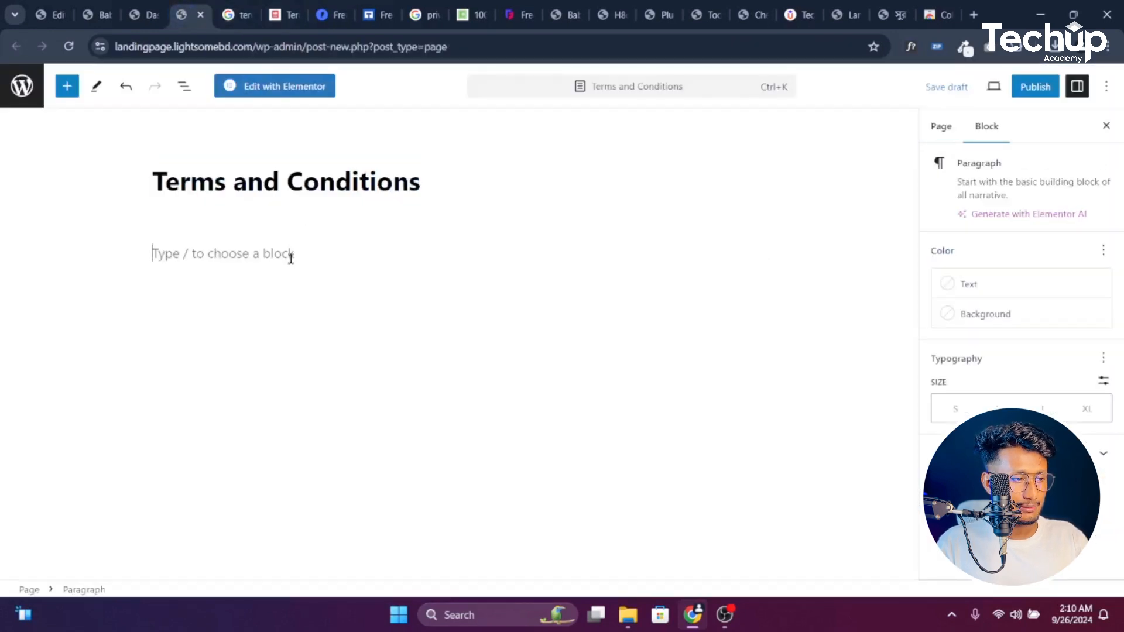
Paste the generator text into the Terms and Conditions page, publish it, and go to the Dashboard
text(Terms and Conditions Generator Every website needs a Terms and Conditions. Even if your website is not for your business or any commercial structure, you will be better off with a Terms and Conditions agreement. All websites are advised to have their own agreements for their own protection. We will help you by providing this FREE terms and conditions generator. Fill in the blank fields below, and we will email you your personalized terms and conditions just for you and your business. The accuracy of the generated document on this website is not legally binding. Use at your own risk.)
click(1035, 89)
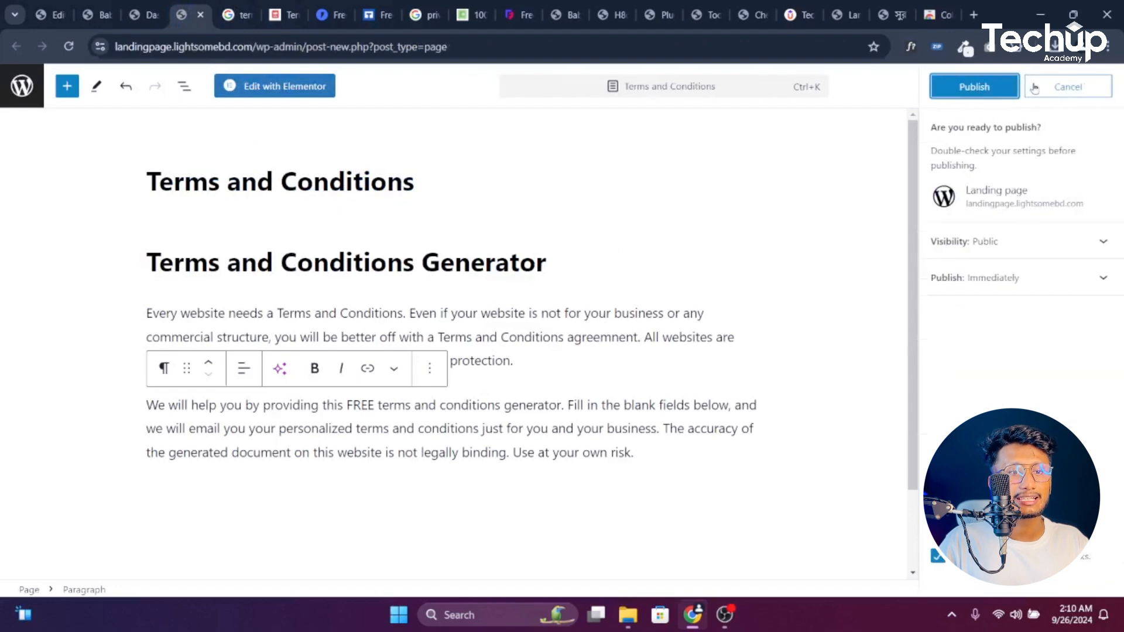
click(973, 87)
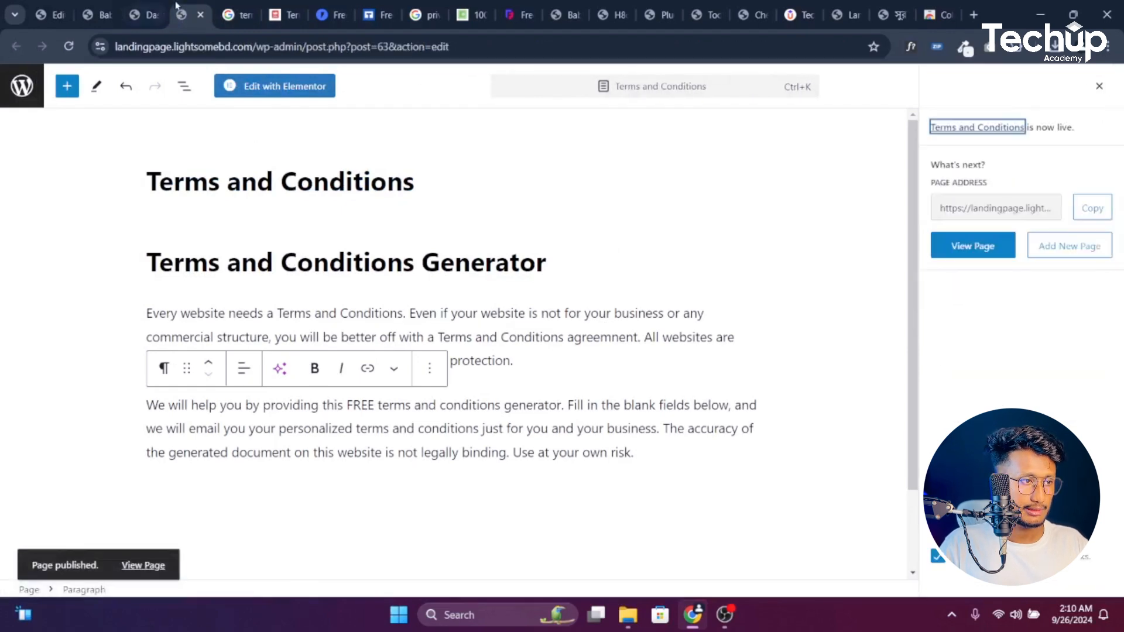
click(201, 15)
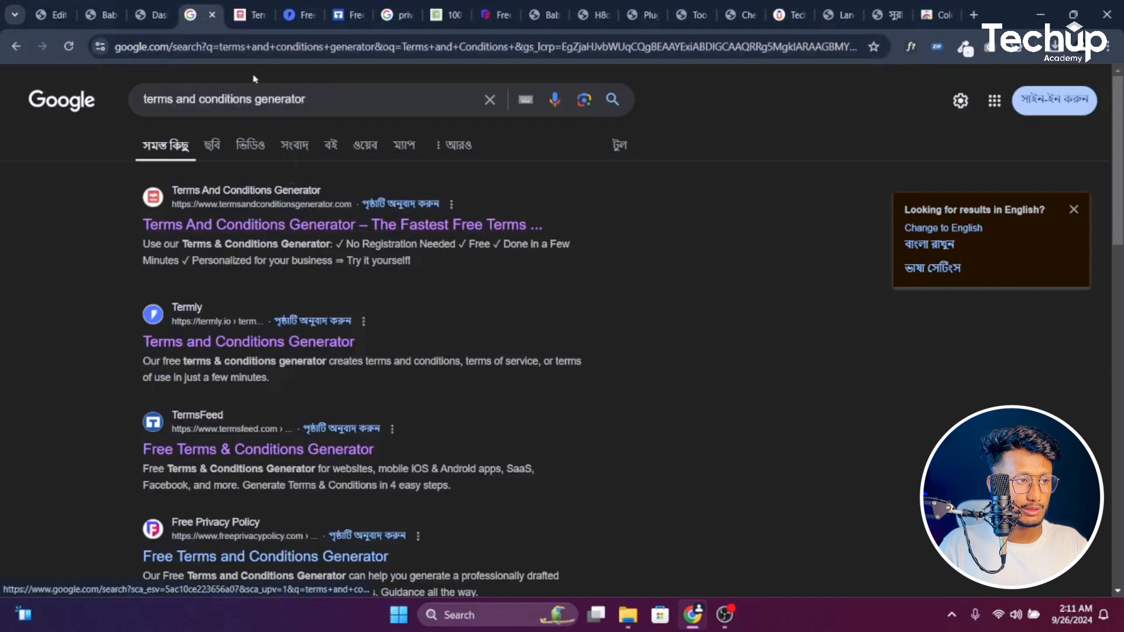
click(144, 12)
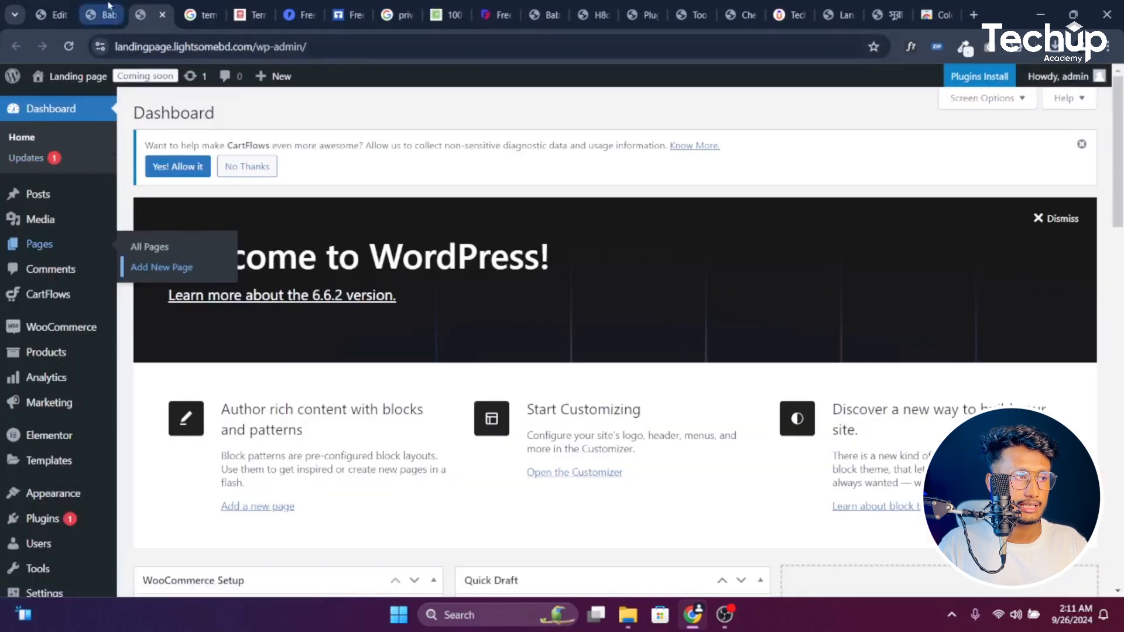
Open the Baby Helmet page in Elementor and add a single Flexbox container below the checkout
click(103, 15)
click(59, 12)
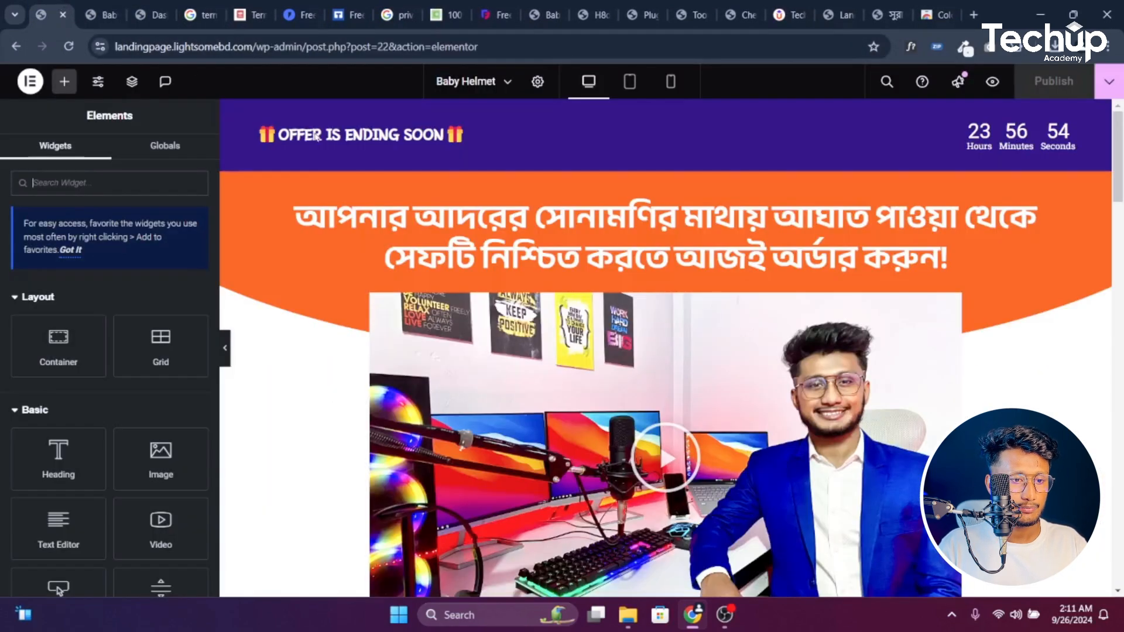
scroll(952, 244, down, 20)
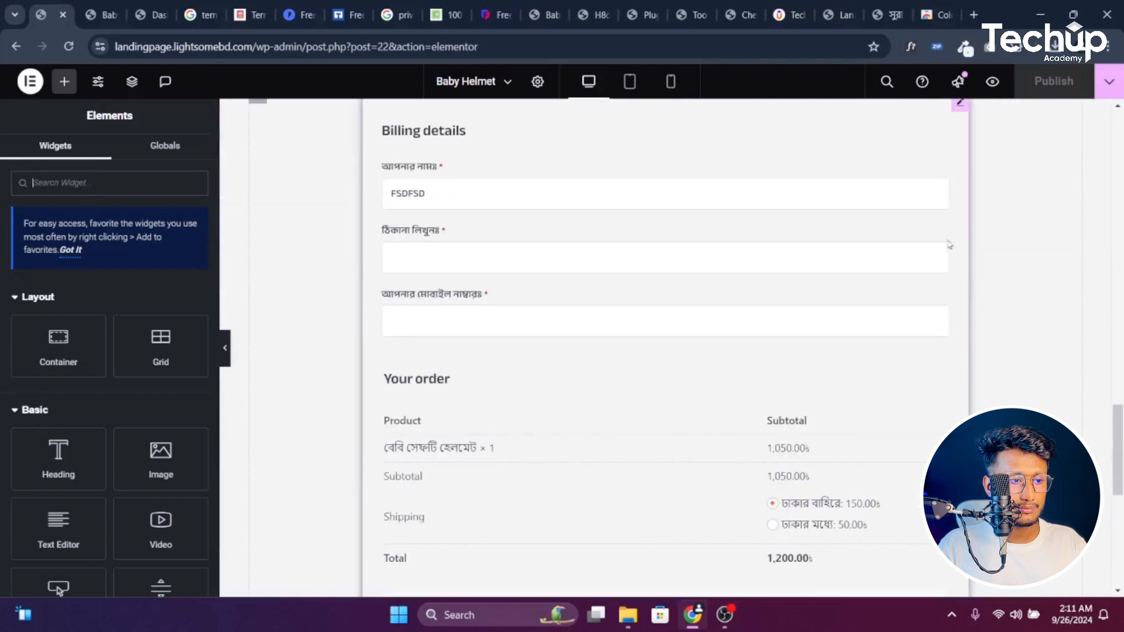
scroll(767, 183, down, 8)
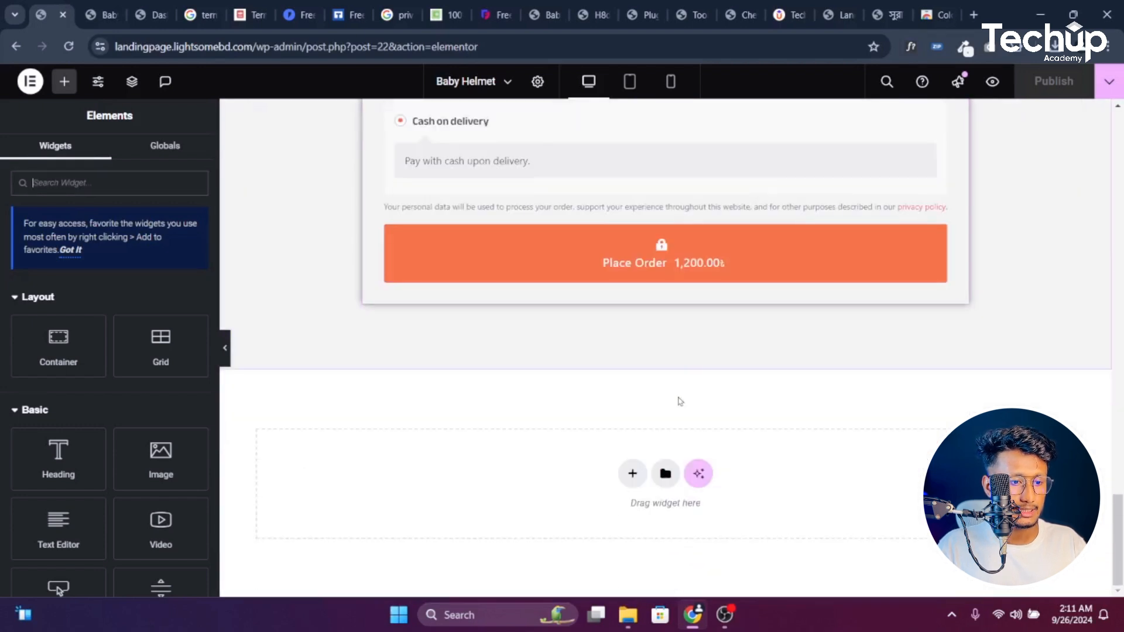
click(632, 474)
click(588, 522)
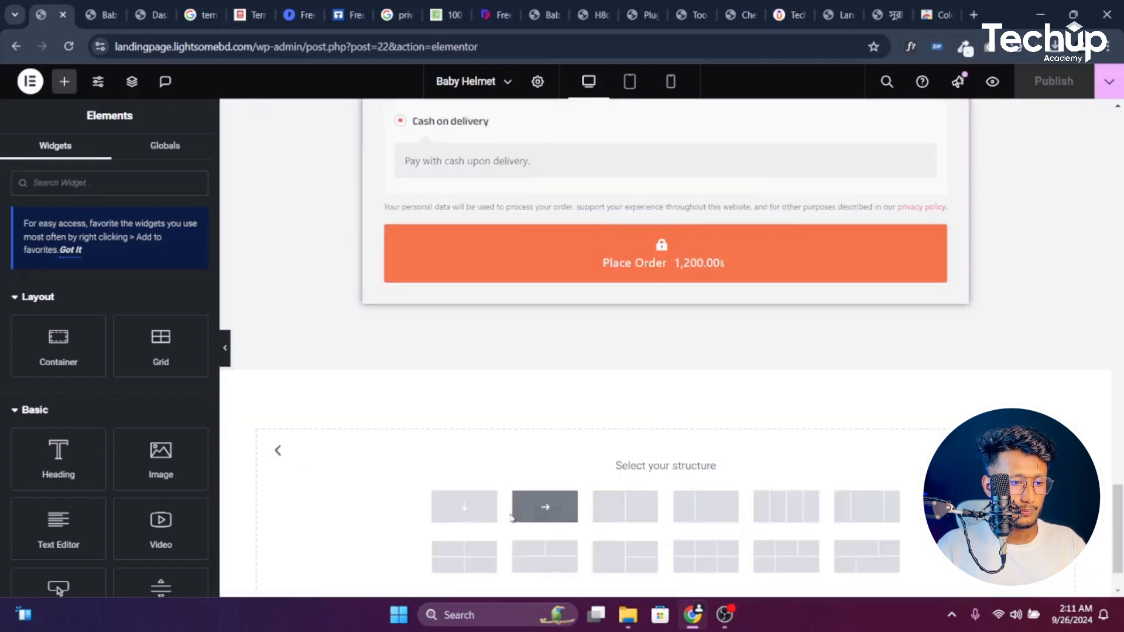
click(475, 521)
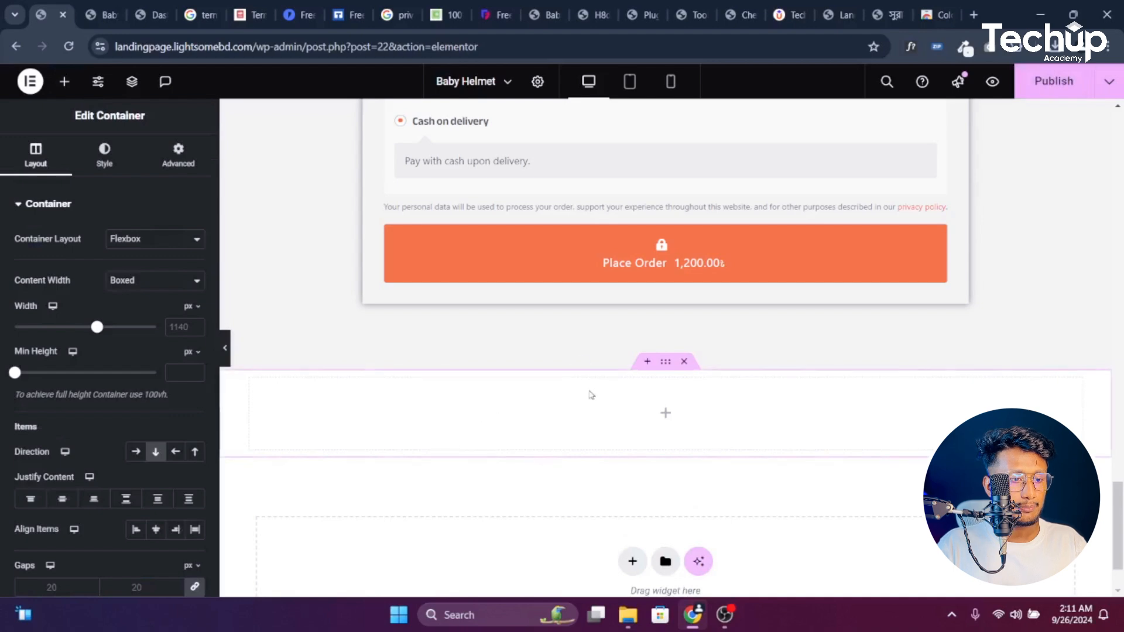
Check the live landing page and other reference tabs, then return to the Elementor editor
click(105, 15)
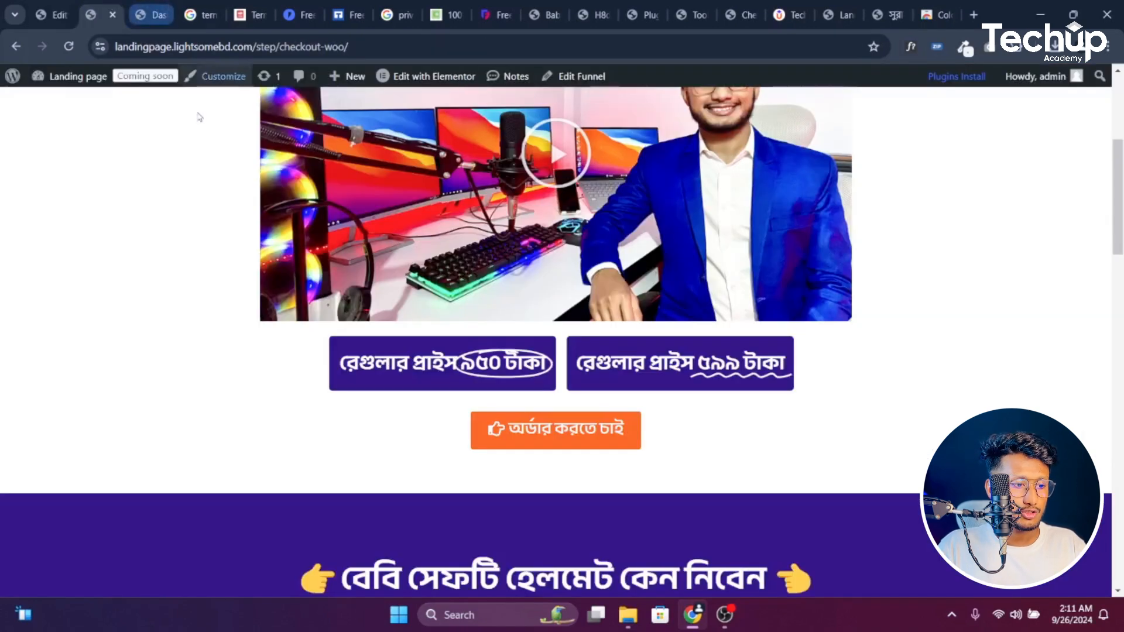
scroll(273, 226, down, 5)
click(154, 15)
click(204, 15)
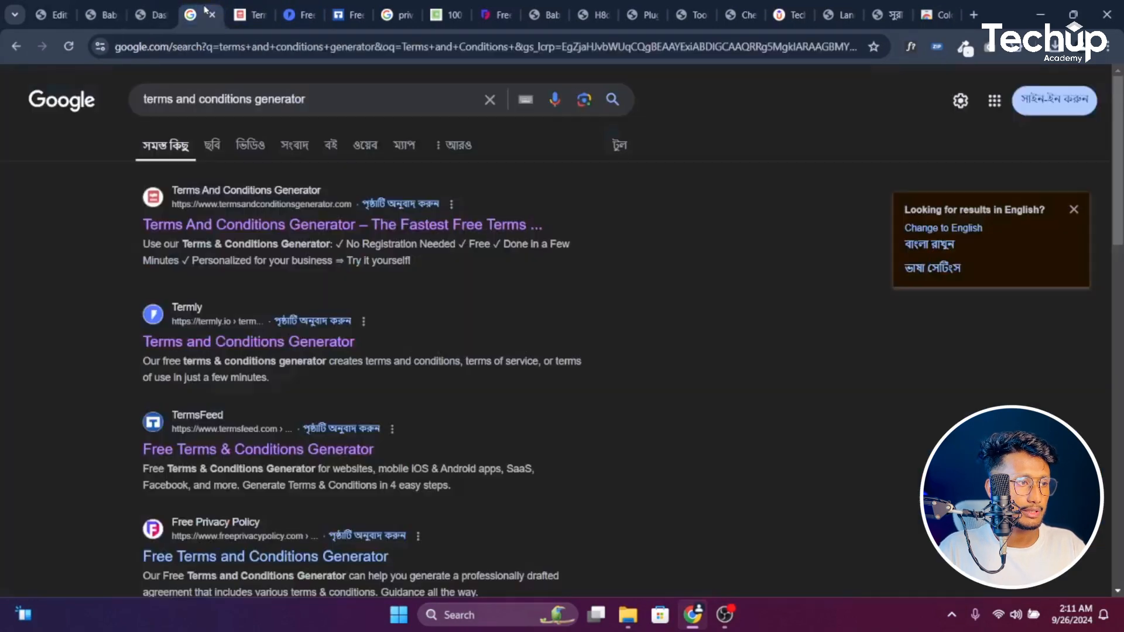
click(16, 46)
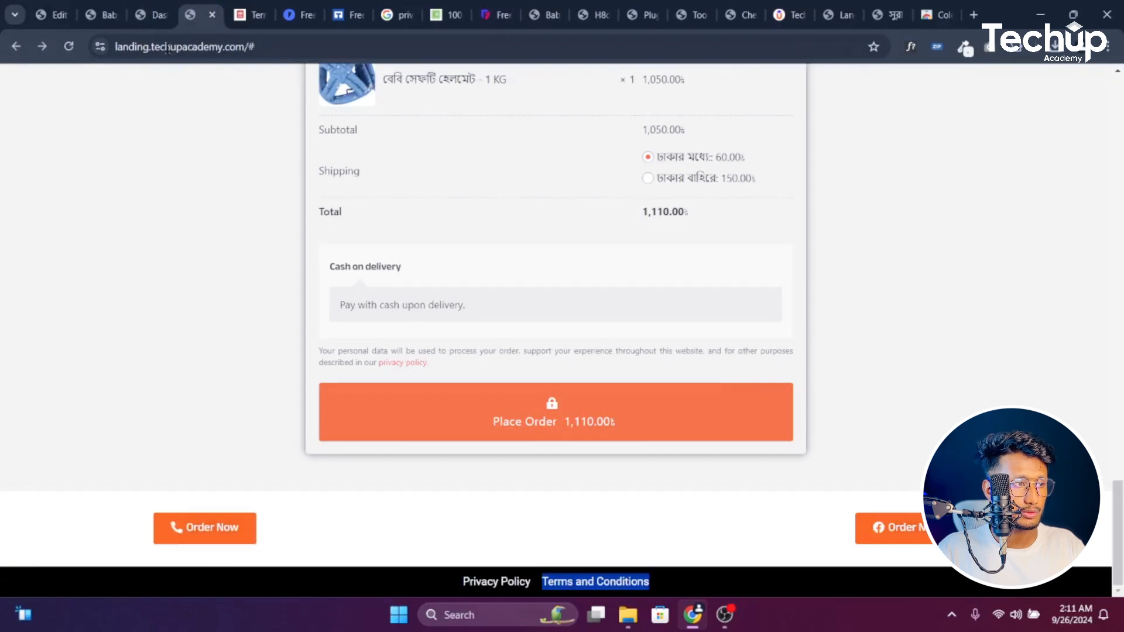
click(106, 11)
scroll(597, 256, up, 10)
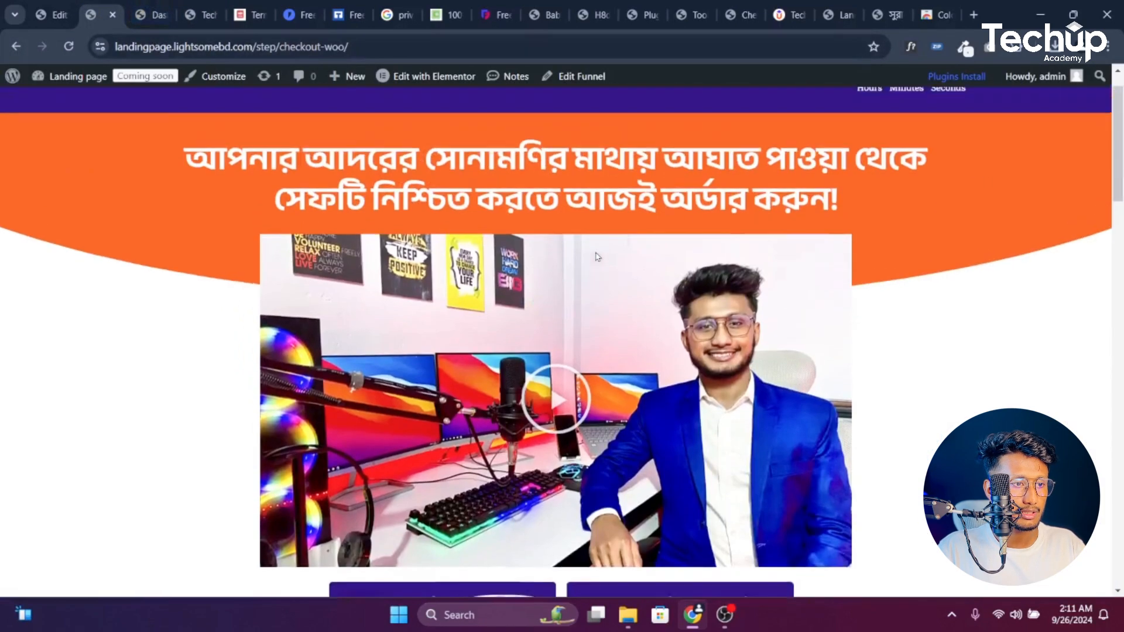
click(53, 15)
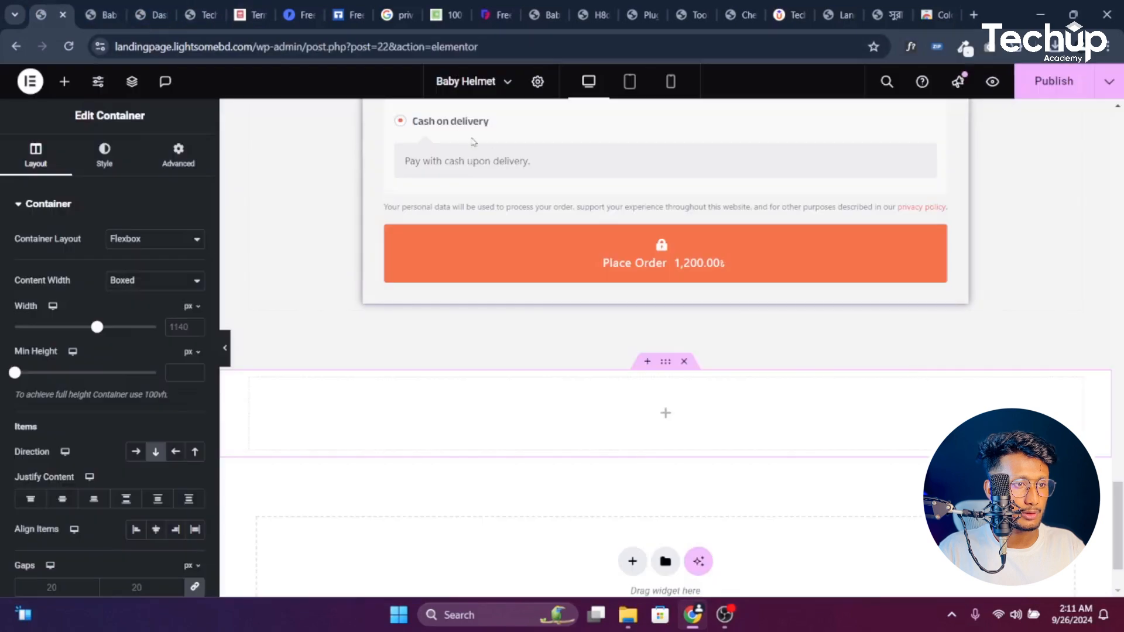
scroll(562, 186, up, 20)
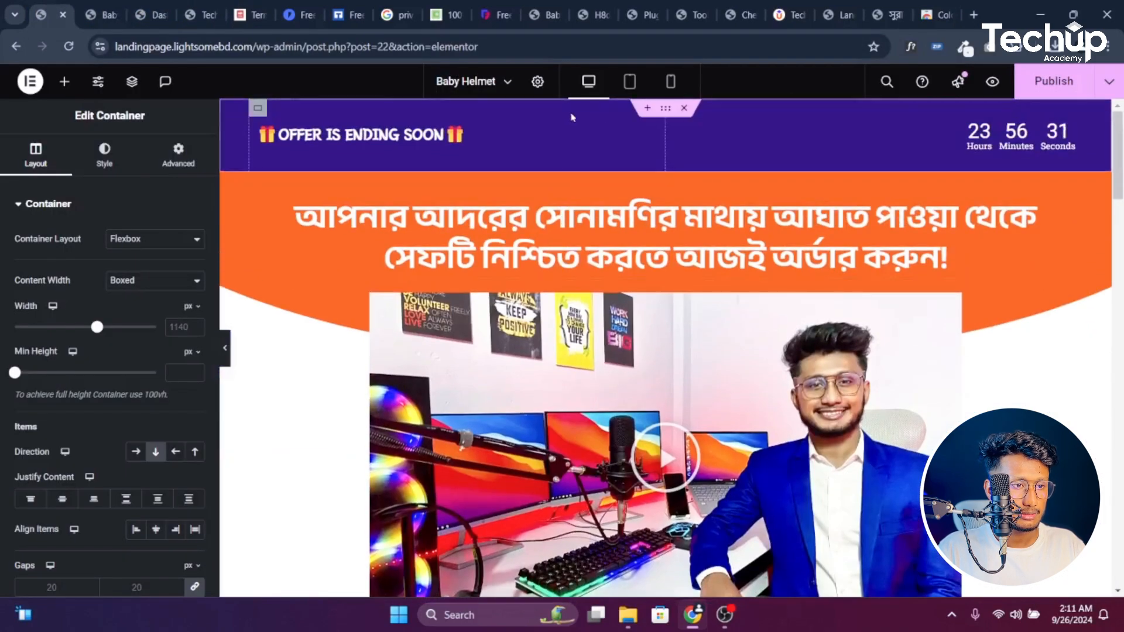
Copy the purple offer banner below the checkout and delete the leftover empty container
right_click(664, 113)
click(702, 212)
scroll(706, 282, down, 15)
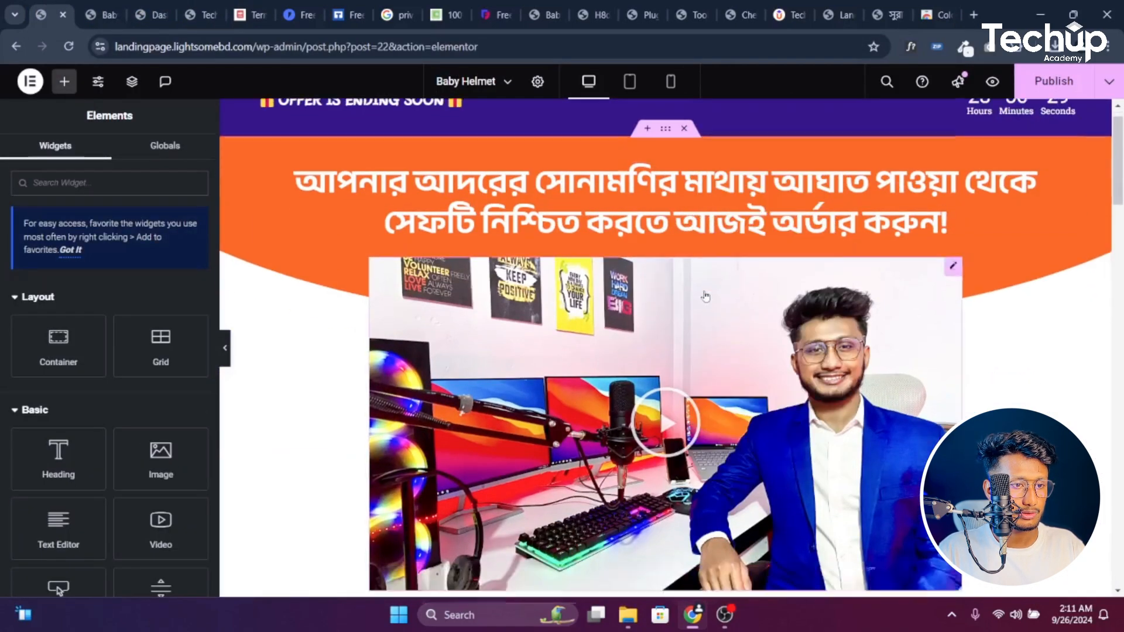
scroll(670, 371, down, 15)
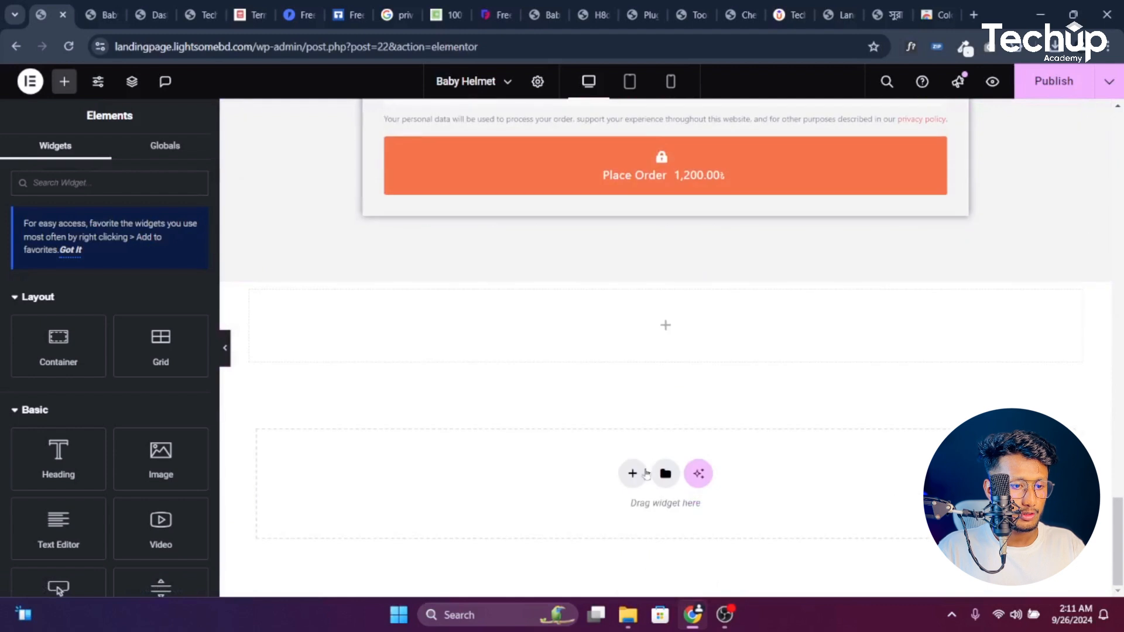
right_click(633, 475)
click(659, 468)
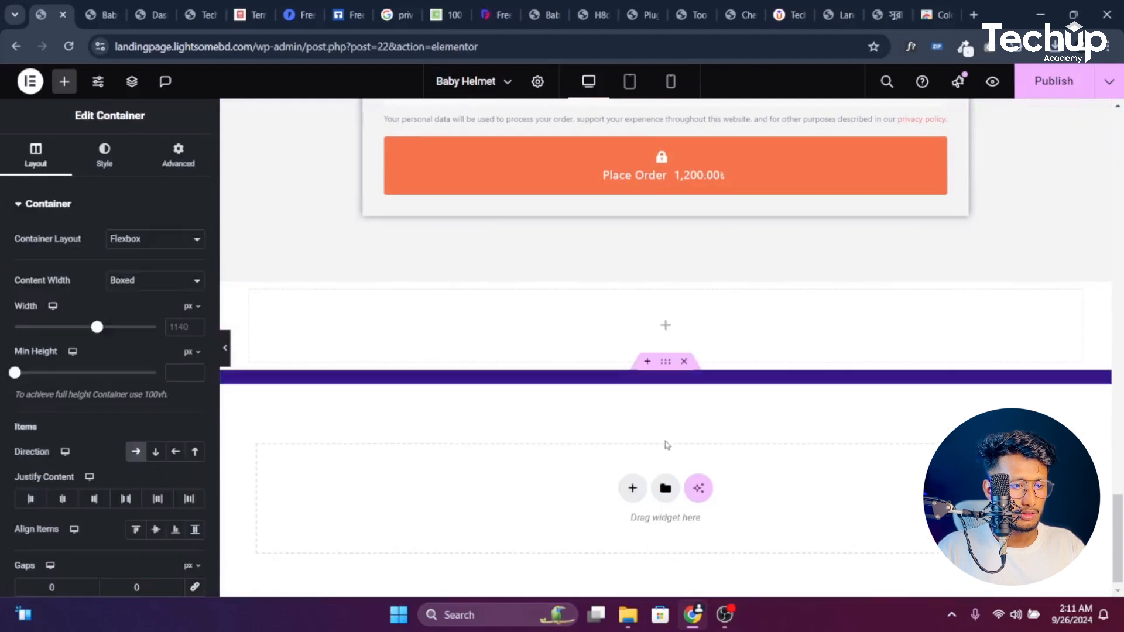
click(683, 275)
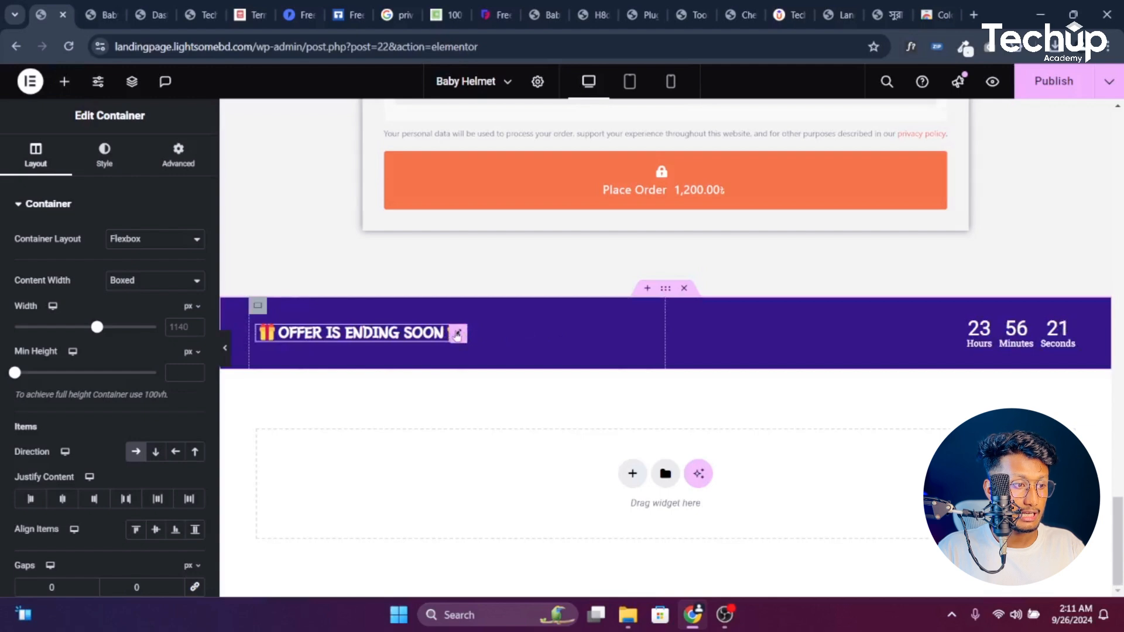
Change the pasted banner's heading to 'Call Now-' with the phone number
click(458, 334)
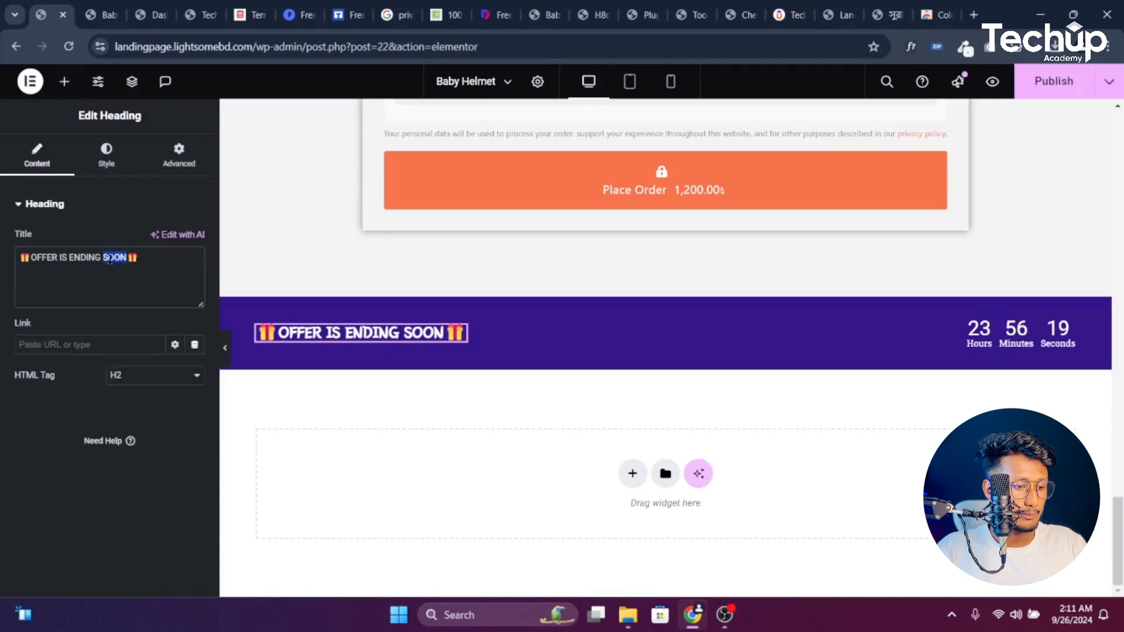
text(gfsgsd)
click(105, 7)
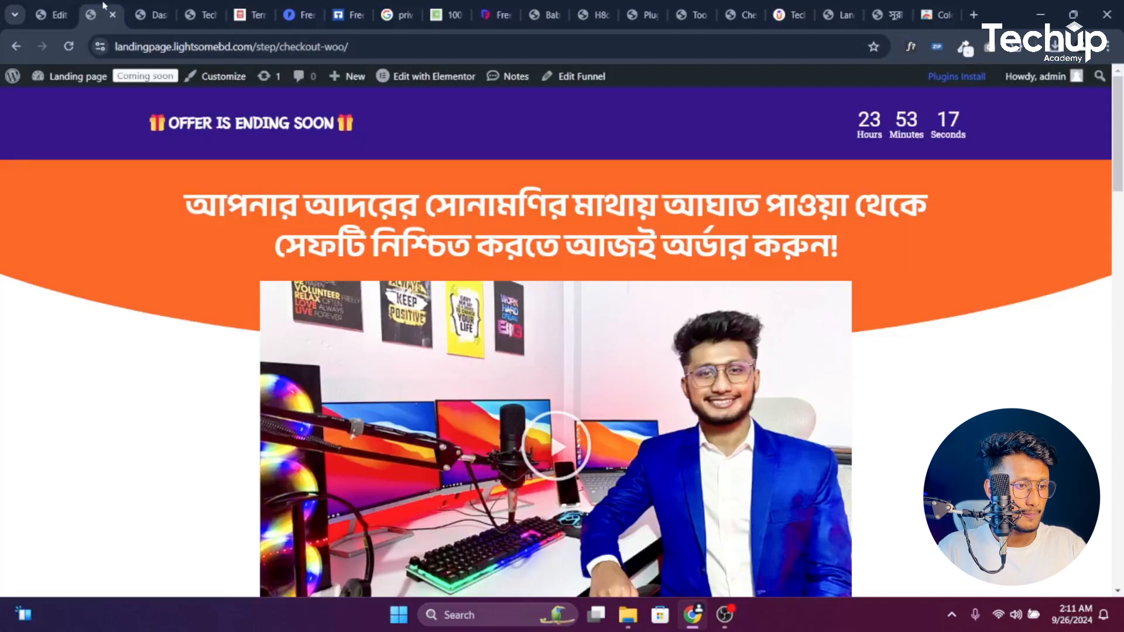
click(56, 15)
drag(167, 264, 1, 252)
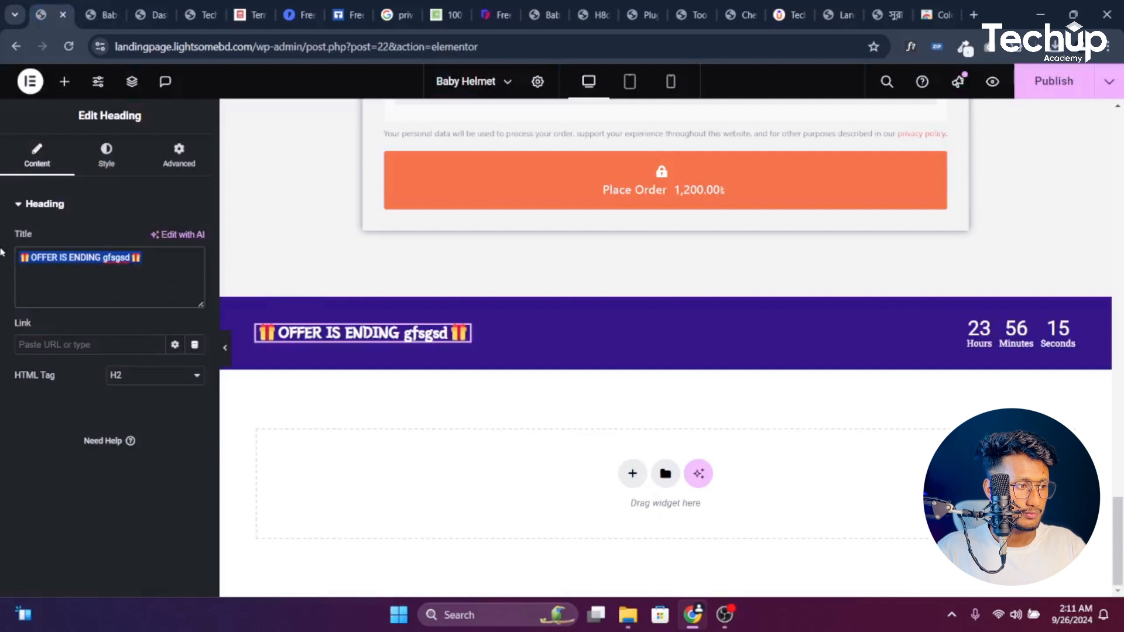
key(BackSpace)
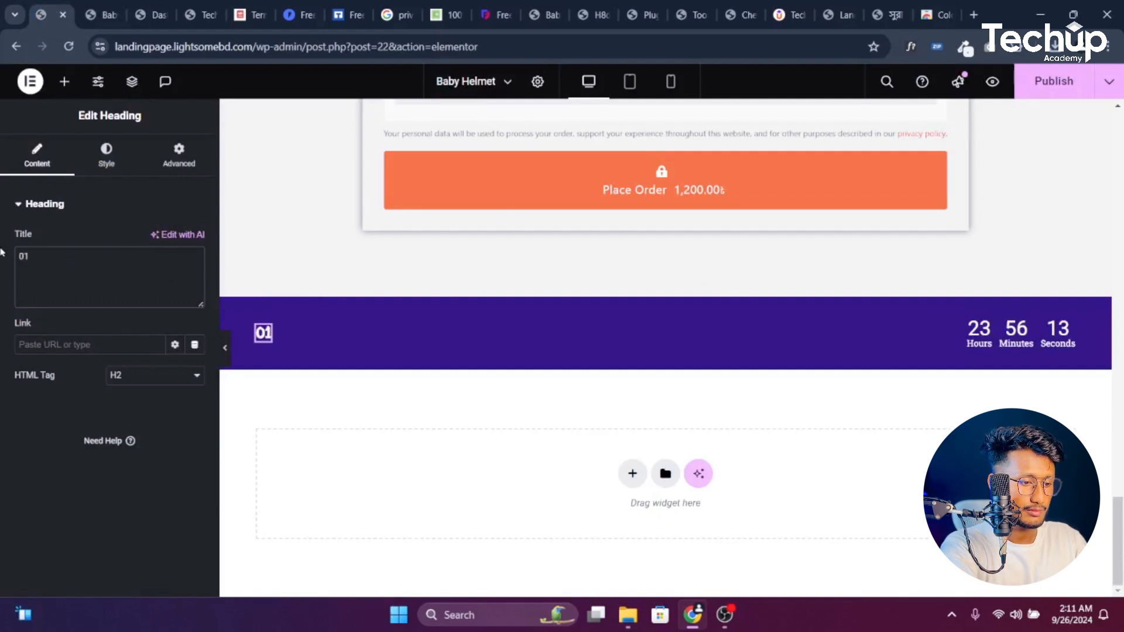
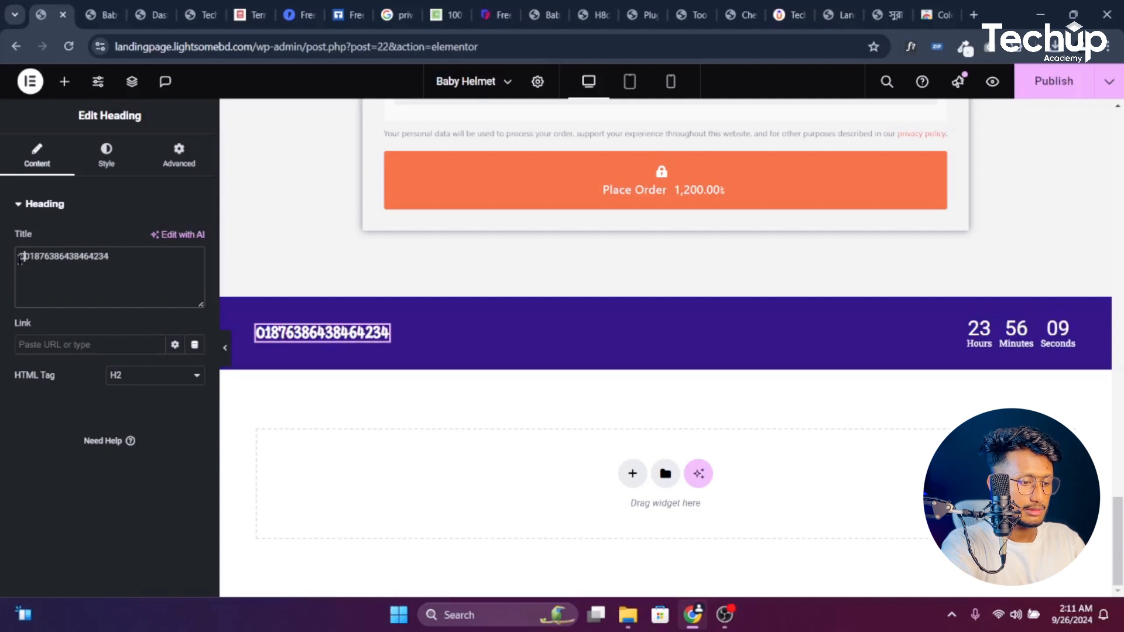
text(Call Now-)
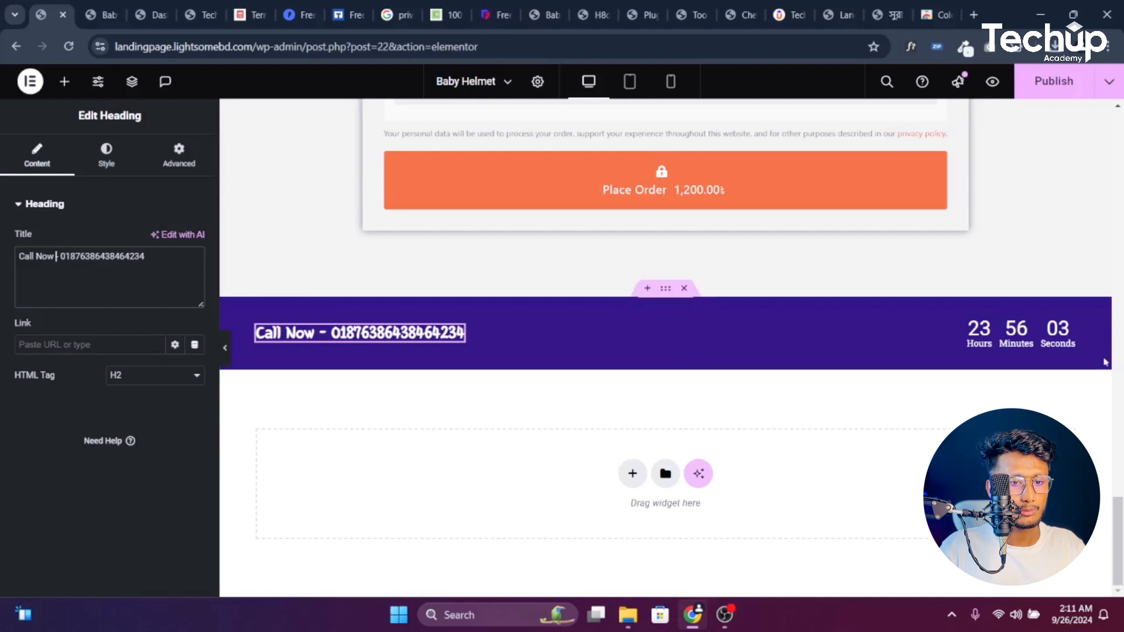
click(1068, 315)
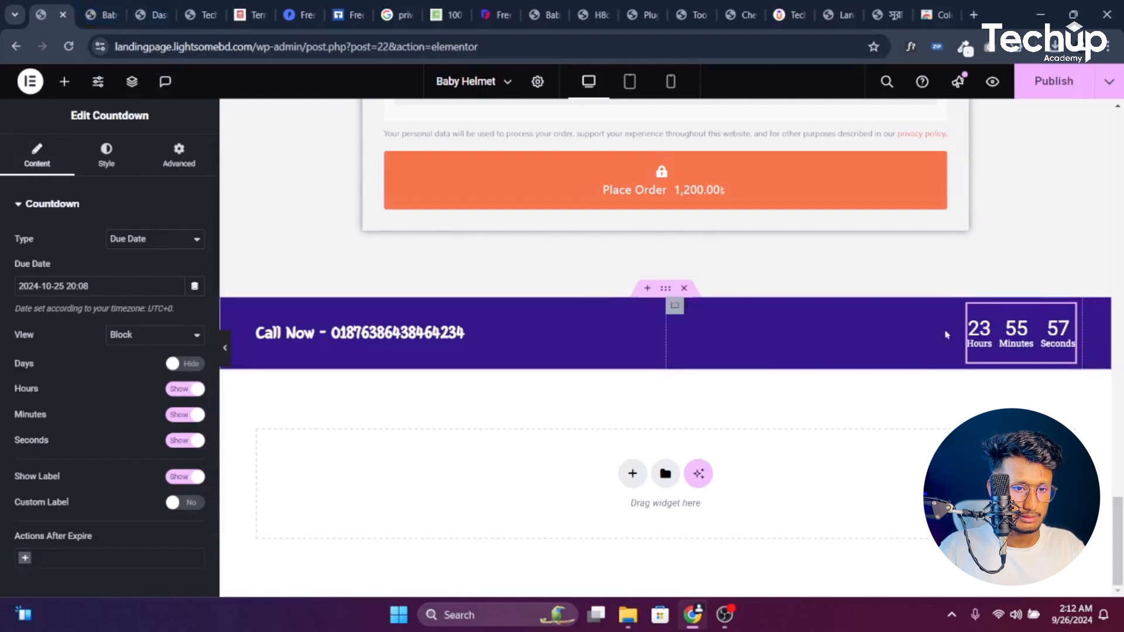
Remove the countdown timer and paste a copy of the Call Now heading into the right column
right_click(995, 335)
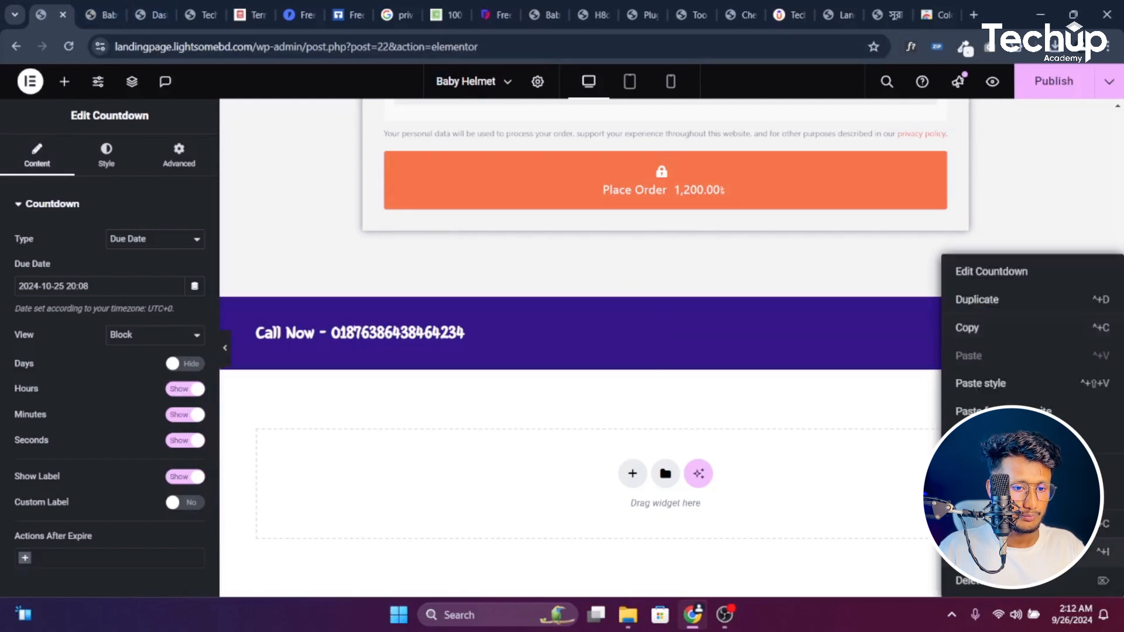
click(989, 581)
right_click(402, 329)
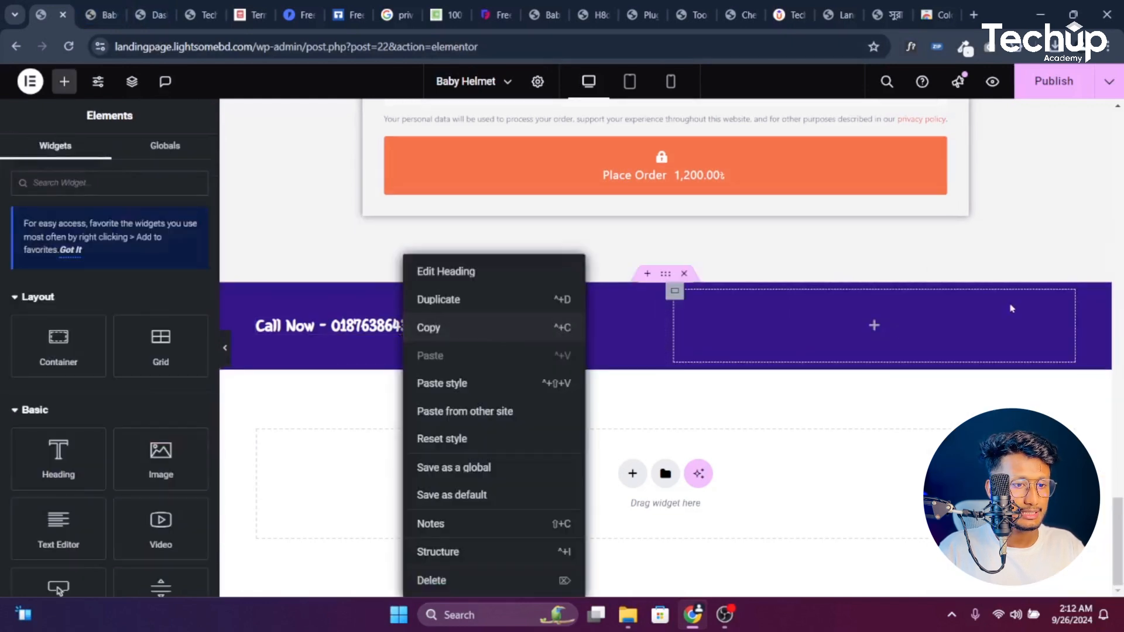
click(447, 328)
right_click(861, 319)
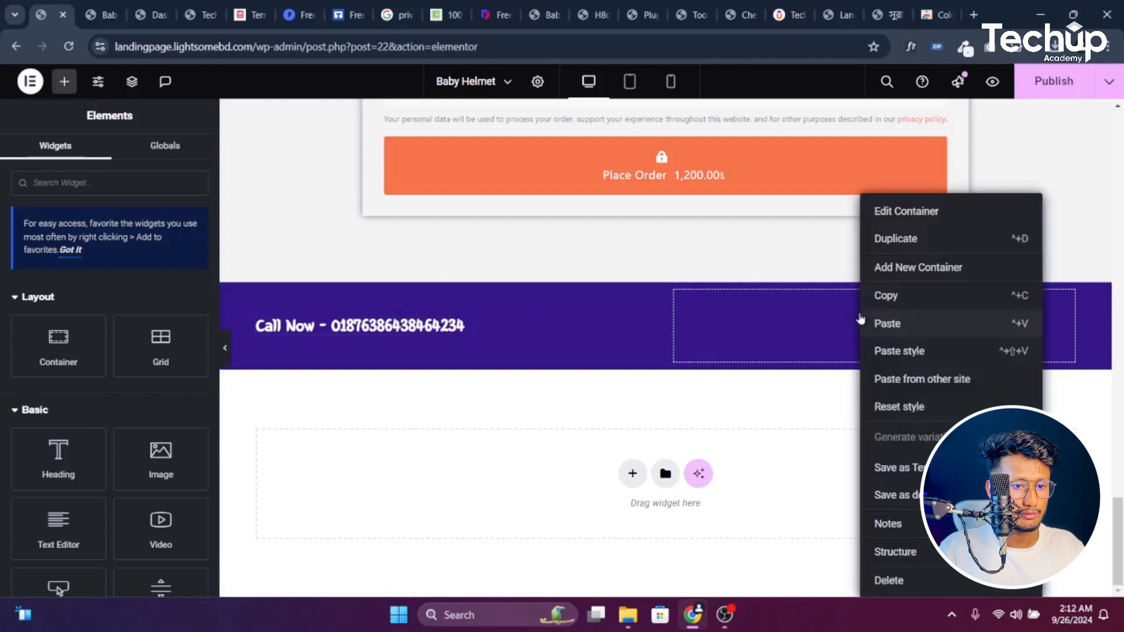
Replace the right heading's phone number with 'Message now in whatsa'
click(906, 324)
double_click(145, 256)
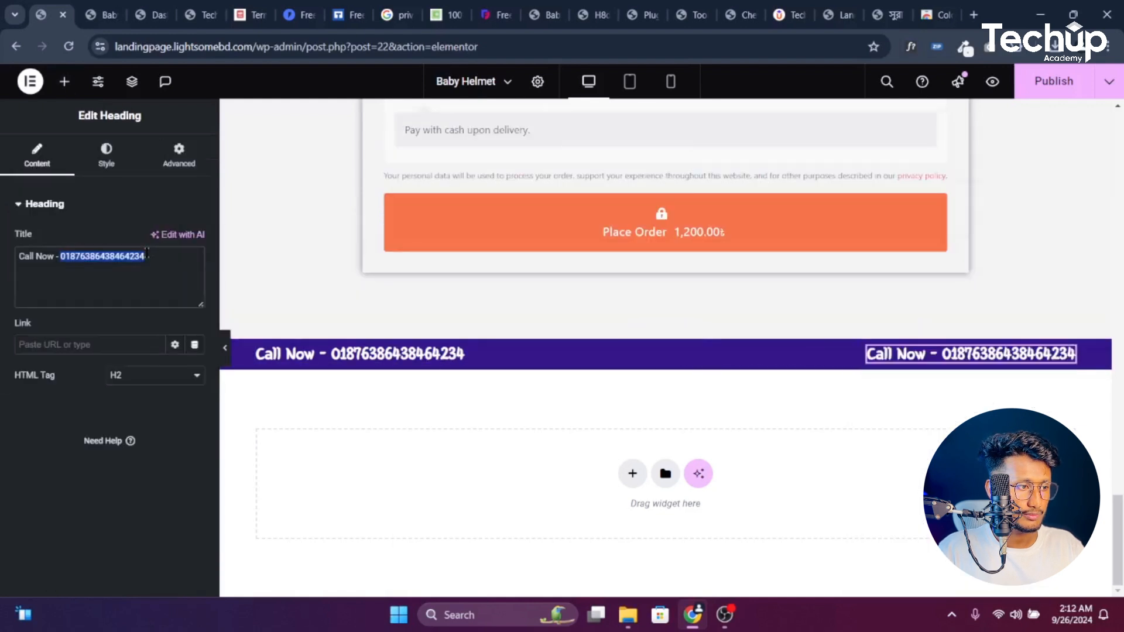
key(BackSpace)
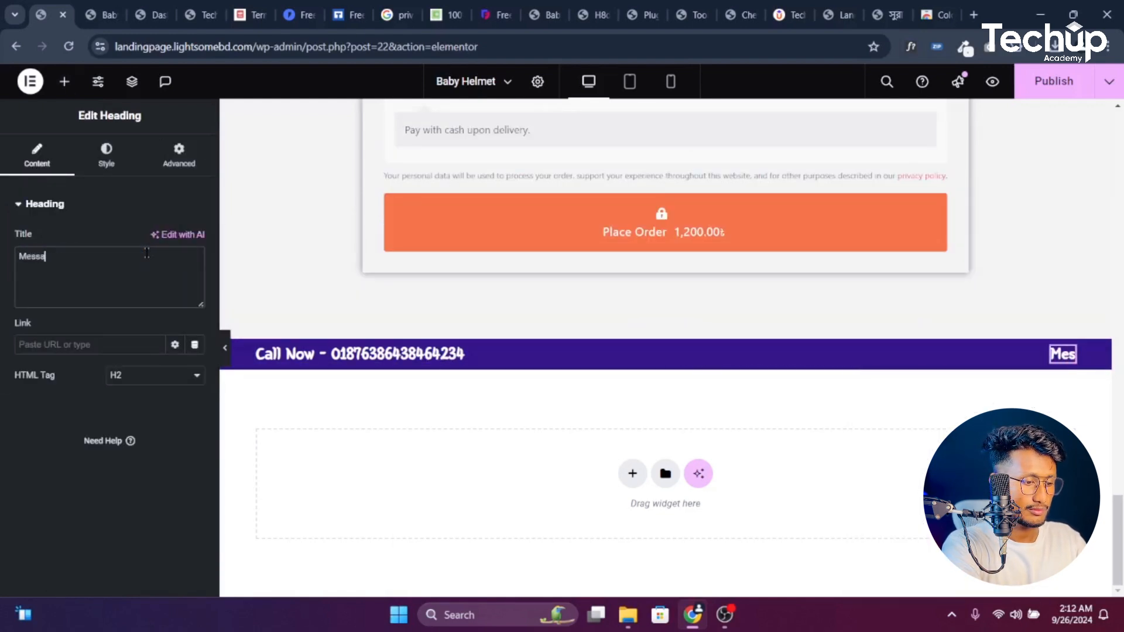
text(Message now in wha)
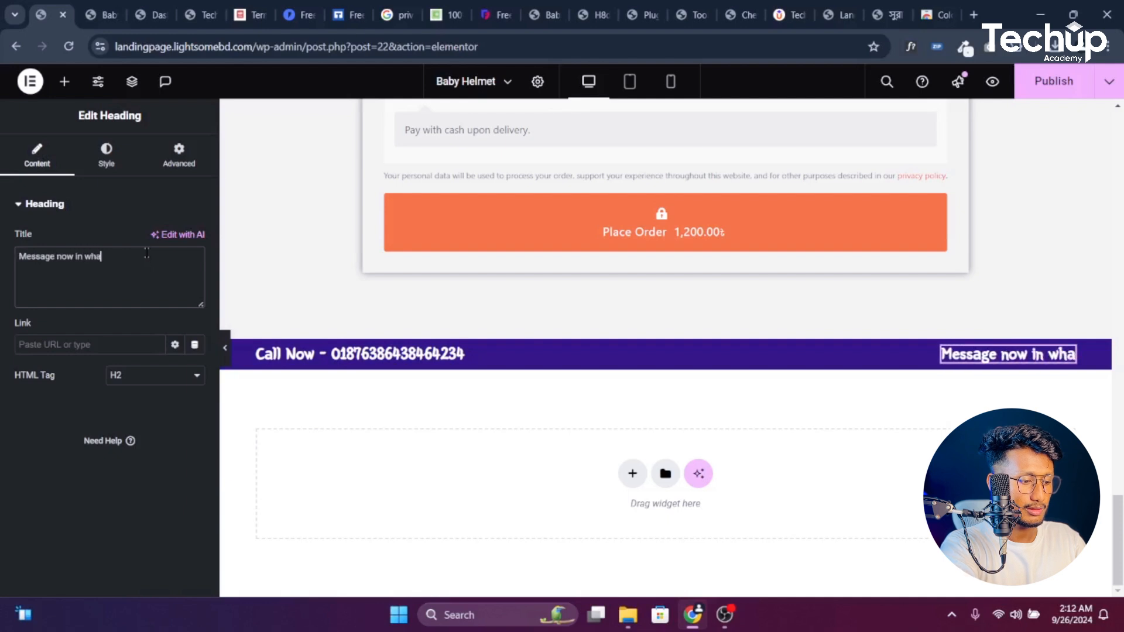
text(tsa[[)
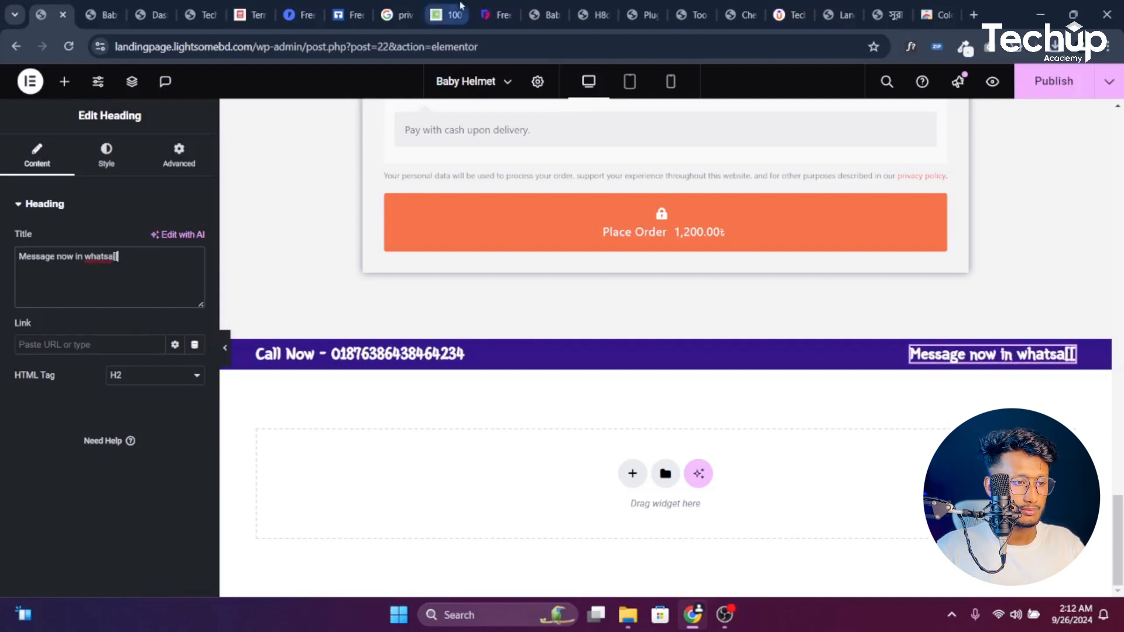
Insert a single-column Flexbox container below the Call Now bar and drop an Icon List into it
click(626, 475)
click(620, 462)
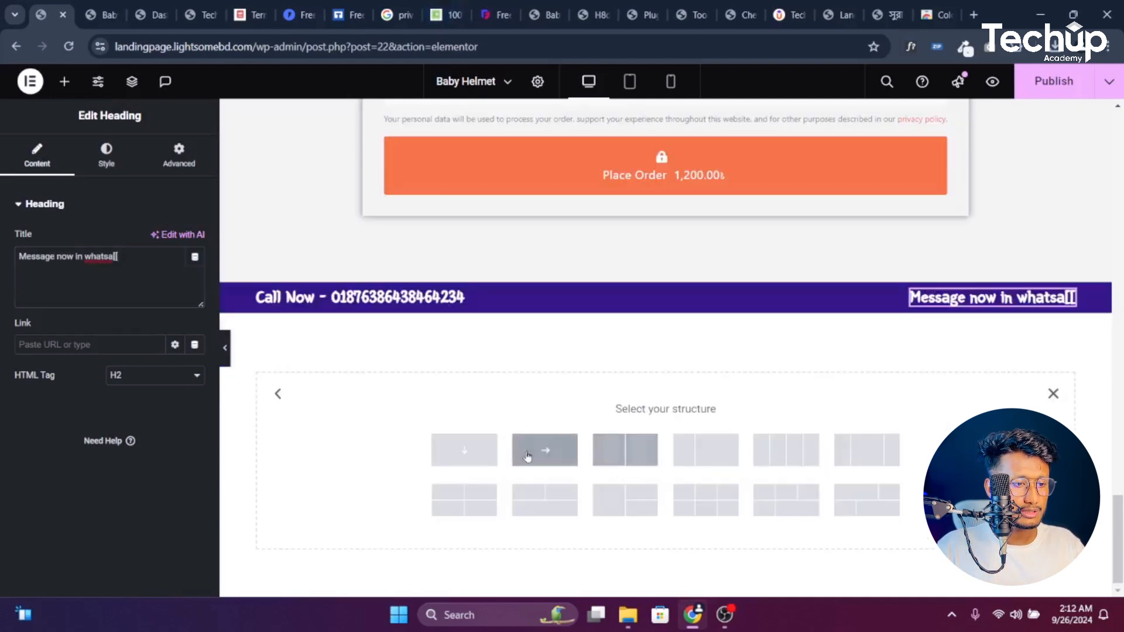
click(479, 460)
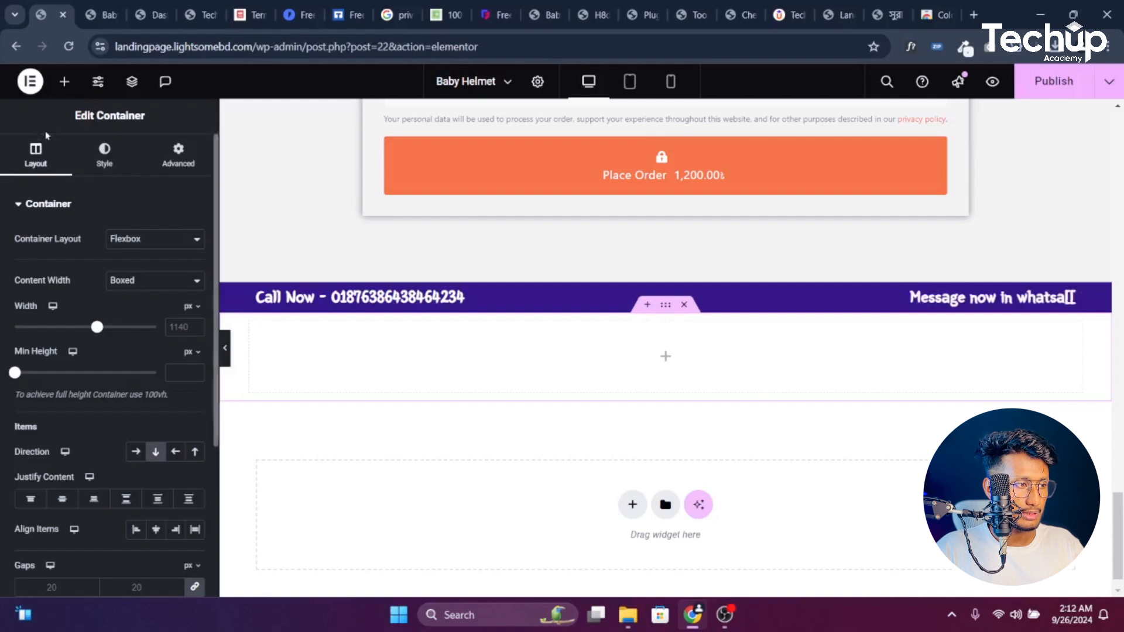
click(64, 81)
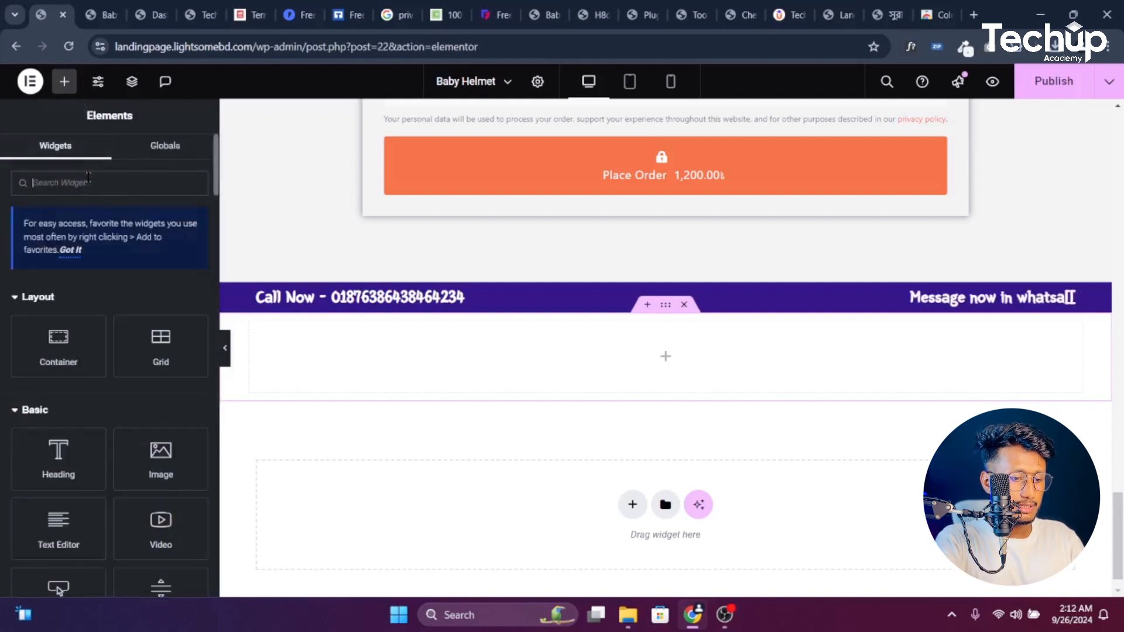
text(list)
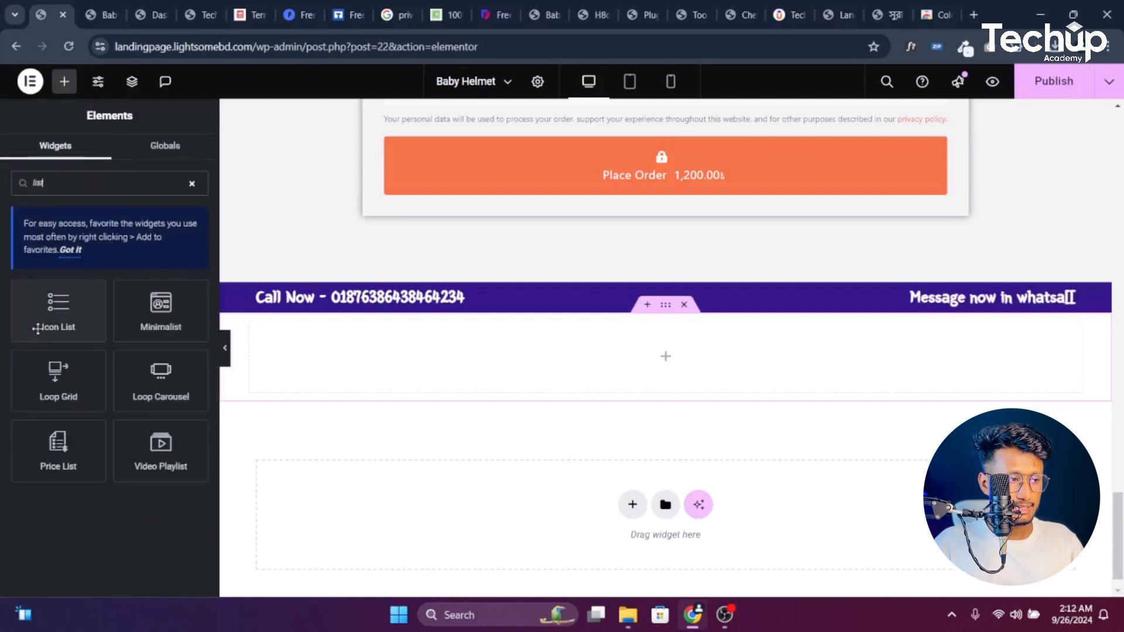
drag(44, 325, 693, 359)
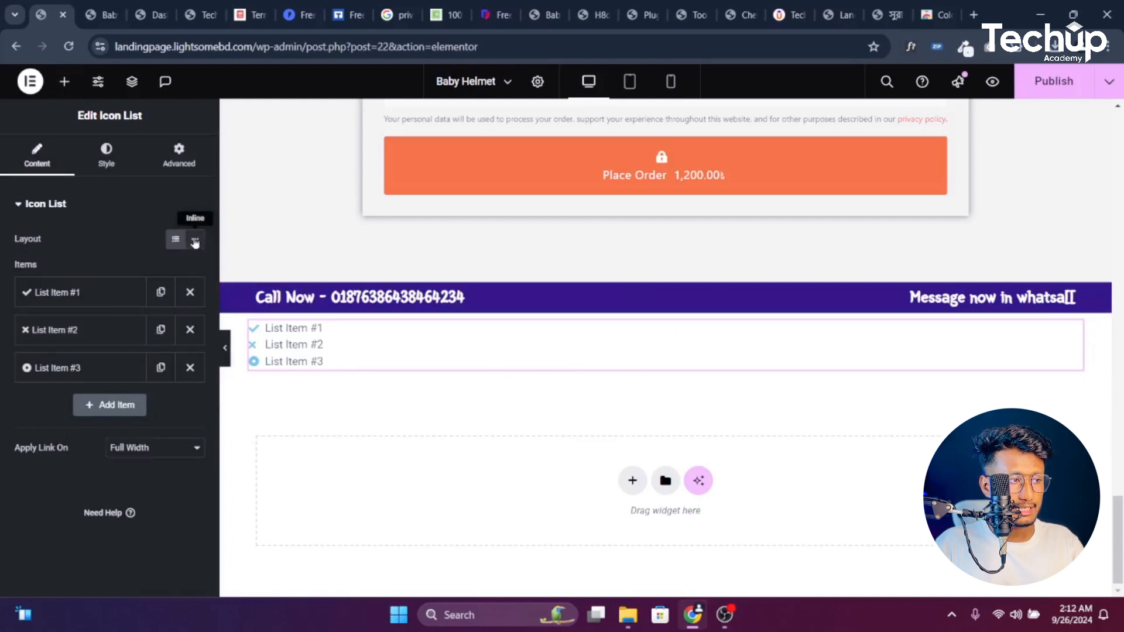
Set the Icon List to Inline and reduce it to one icon-free 'Terms and Conditions' item
click(198, 242)
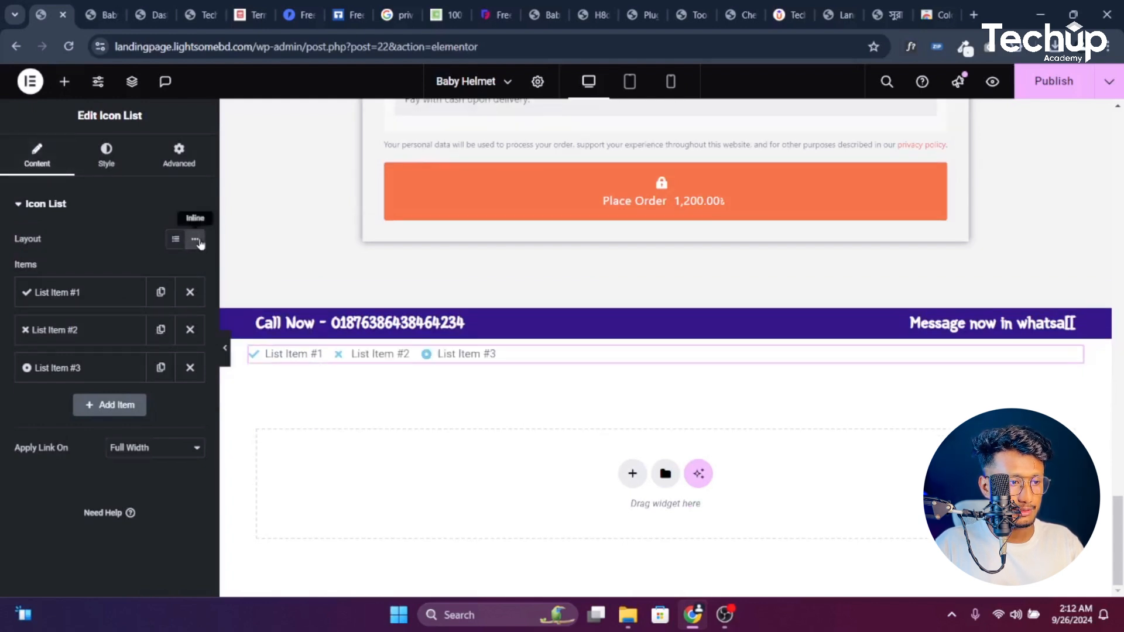
click(190, 292)
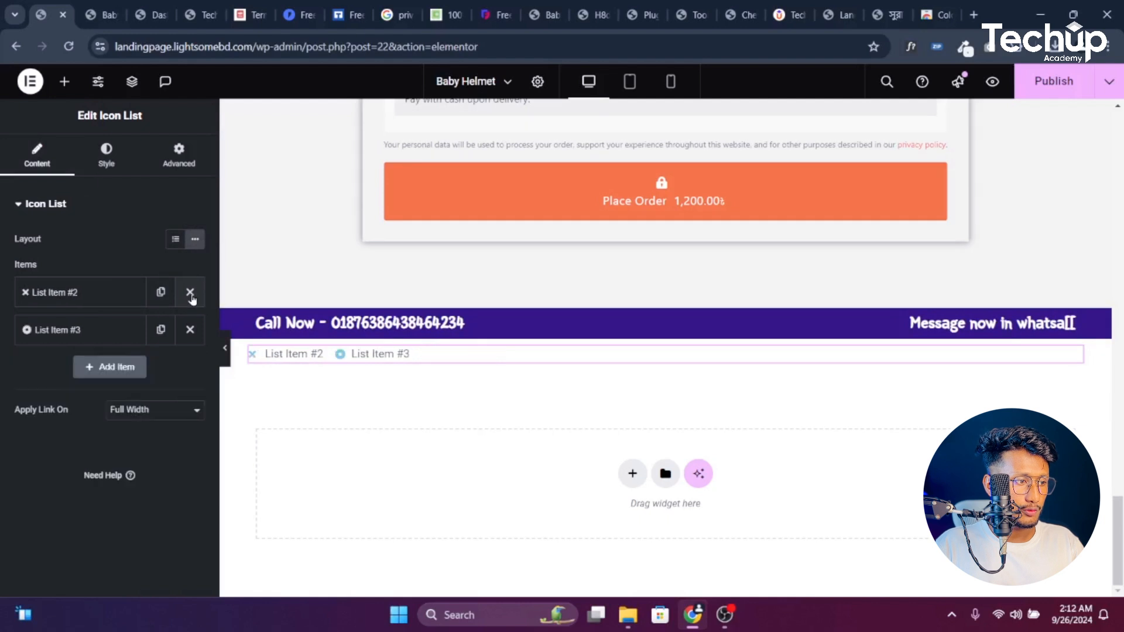
click(190, 293)
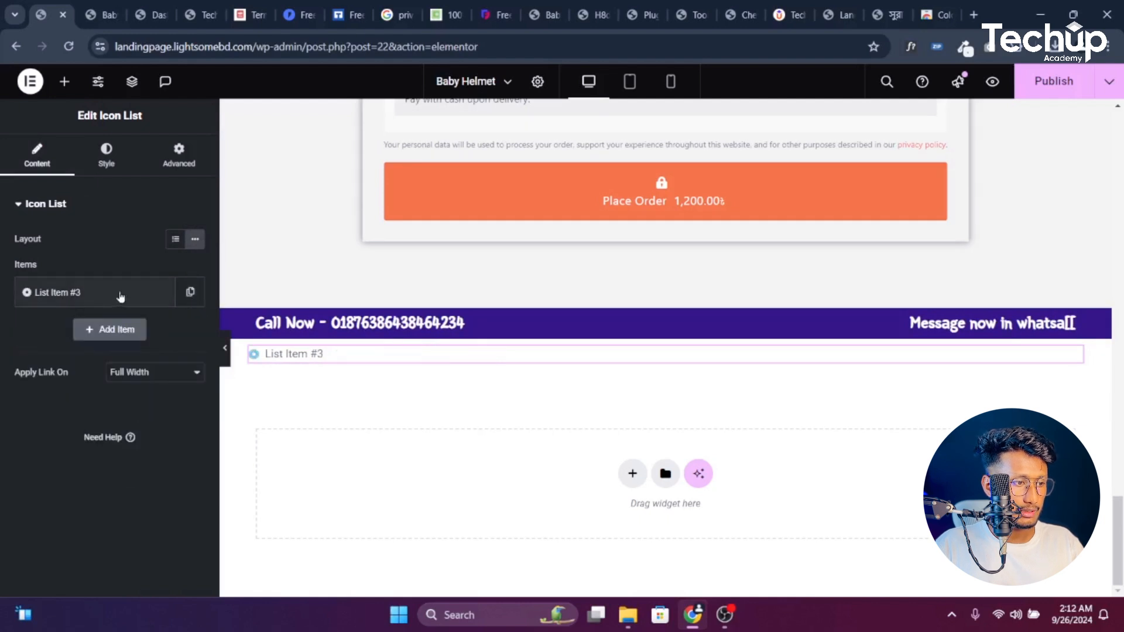
click(100, 298)
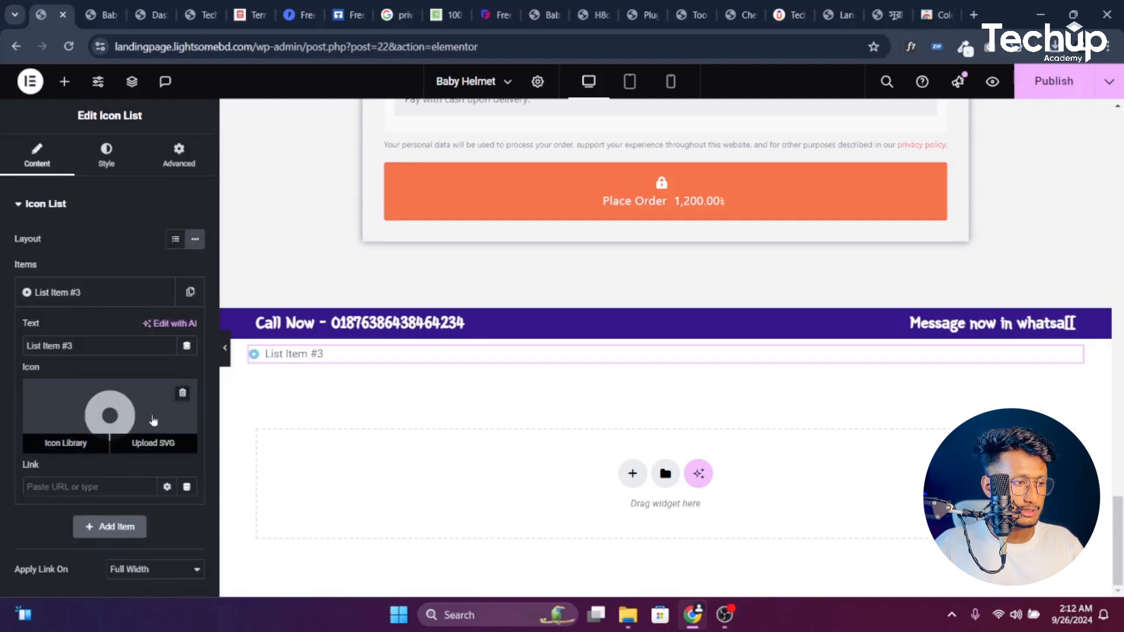
click(182, 393)
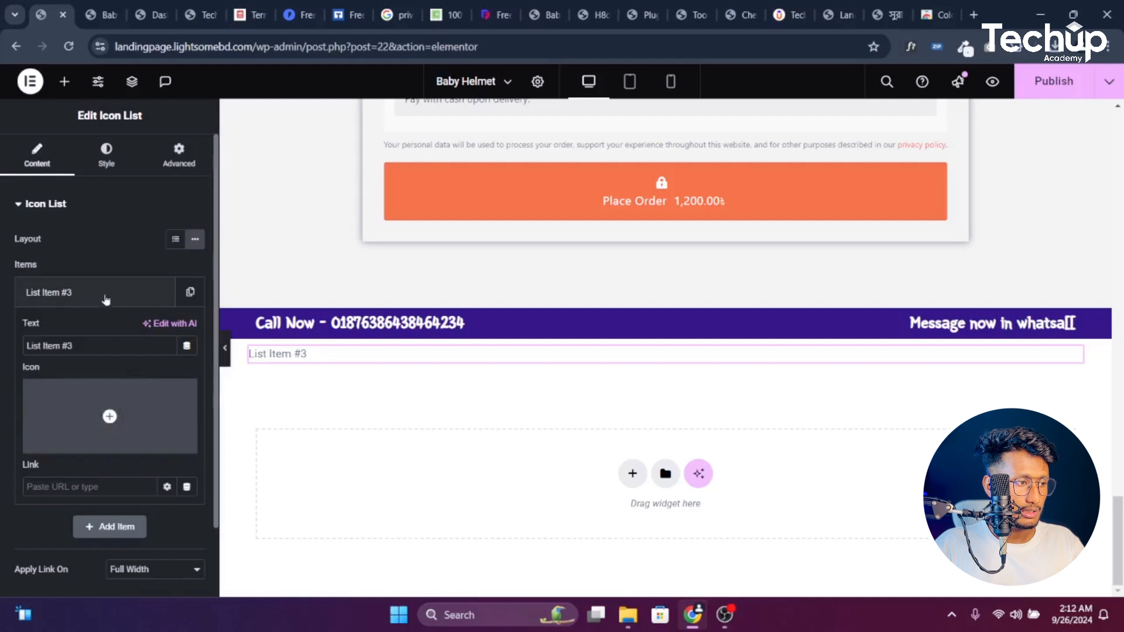
double_click(69, 345)
key(BackSpace)
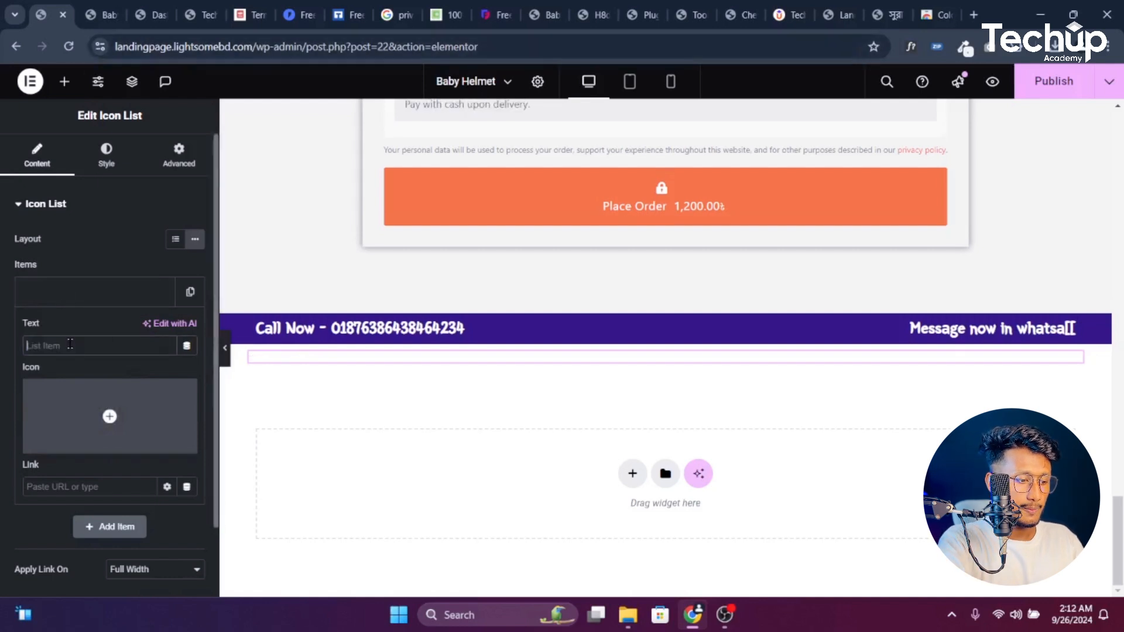
key(super+v)
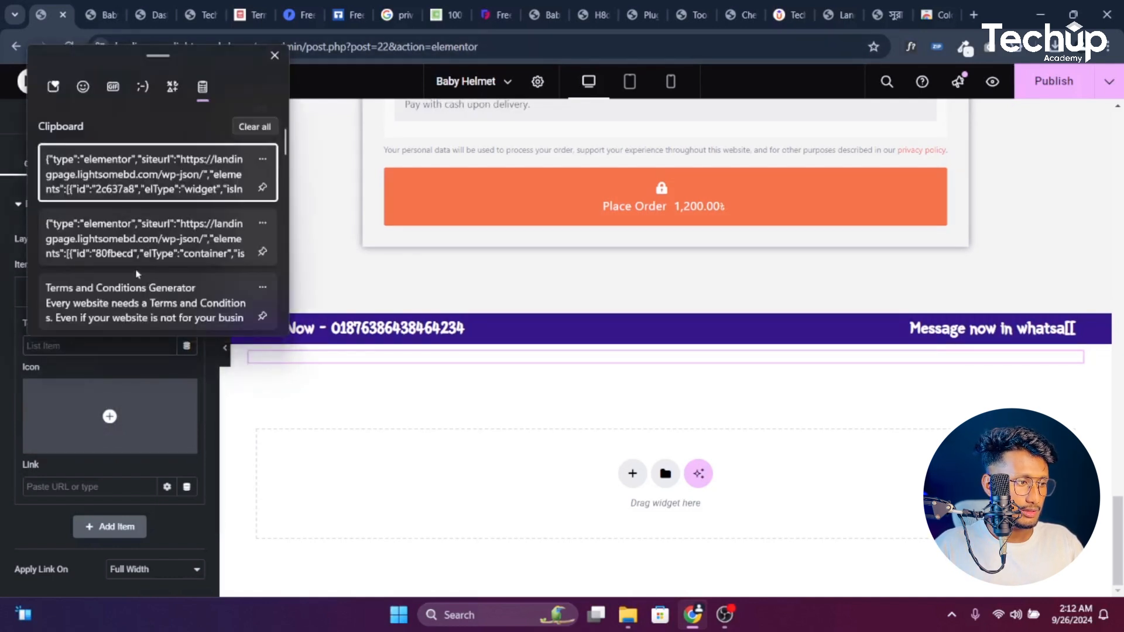
scroll(136, 280, down, 3)
click(124, 284)
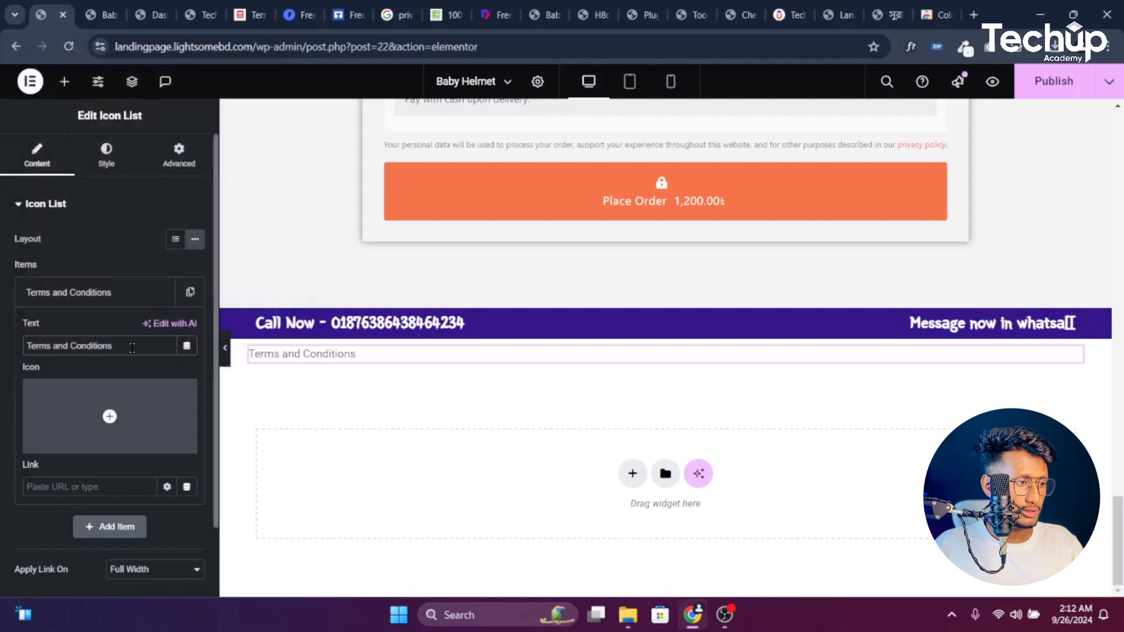
click(129, 301)
Duplicate the item and change the copy's text to 'Privacy Policy'
click(161, 292)
click(105, 329)
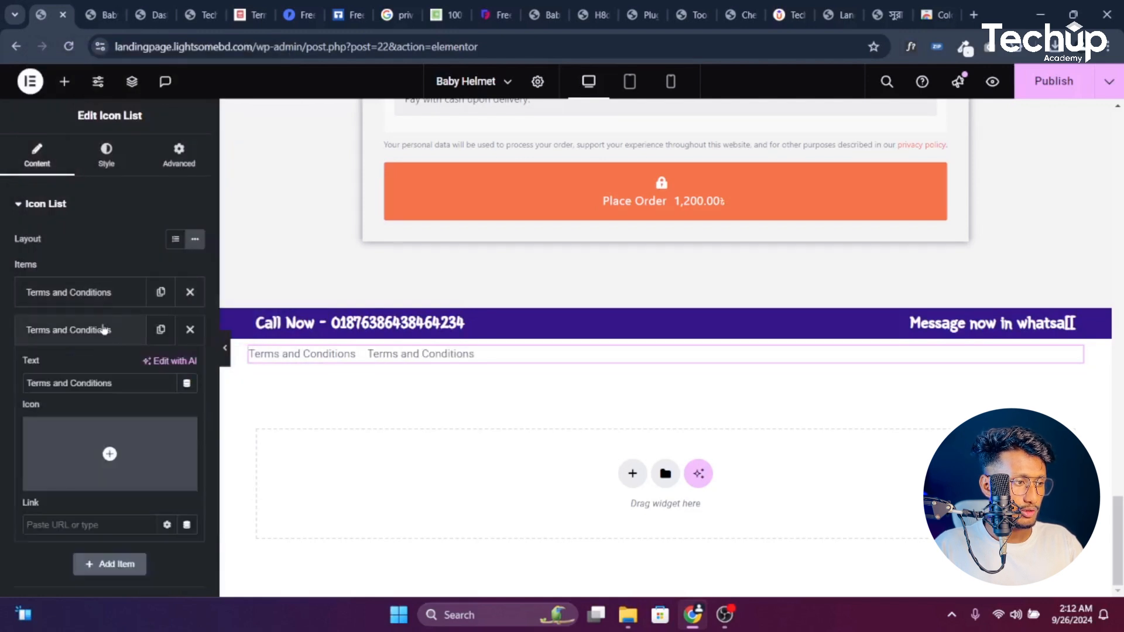
key(BackSpace)
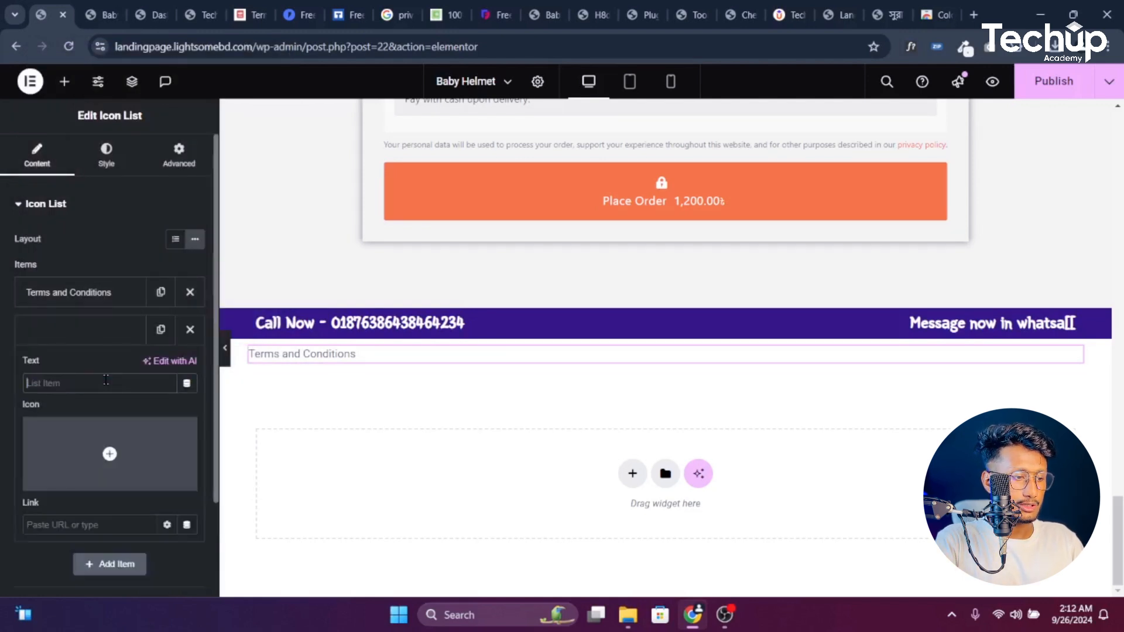
key(super+v)
scroll(117, 291, down, 5)
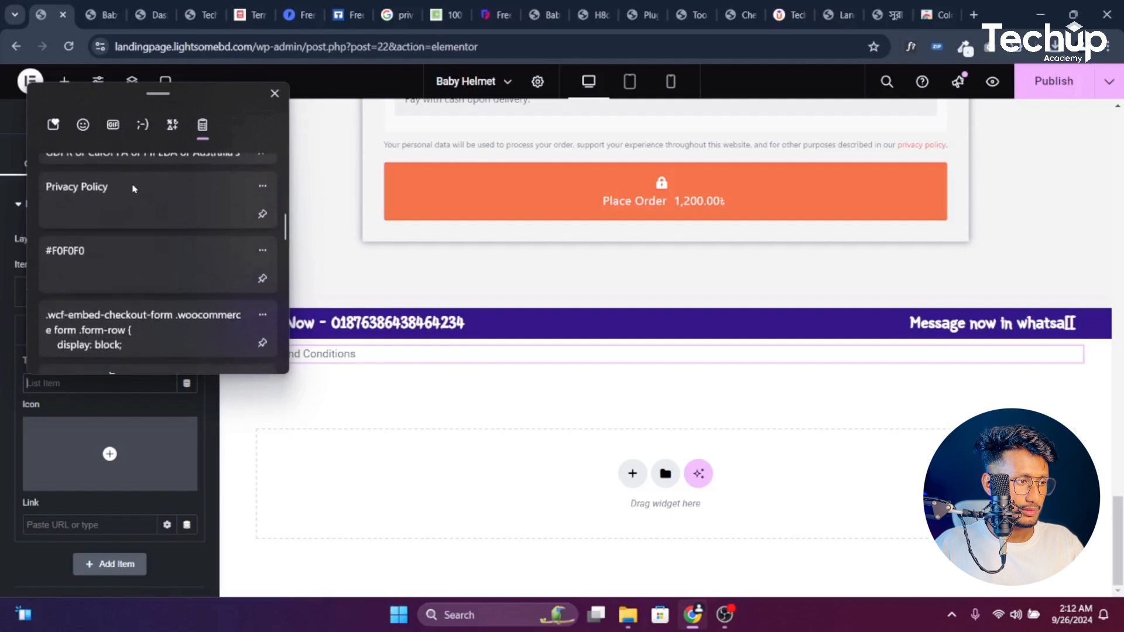
click(131, 190)
click(93, 330)
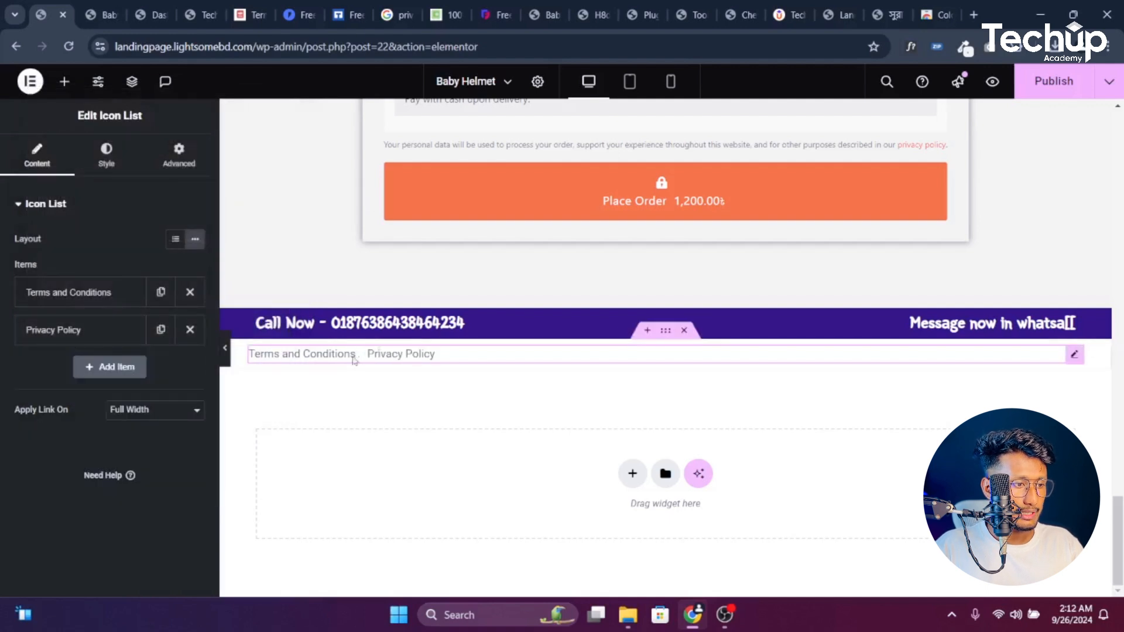
Center the footer links and reduce the footer container's bottom padding to 34
click(126, 161)
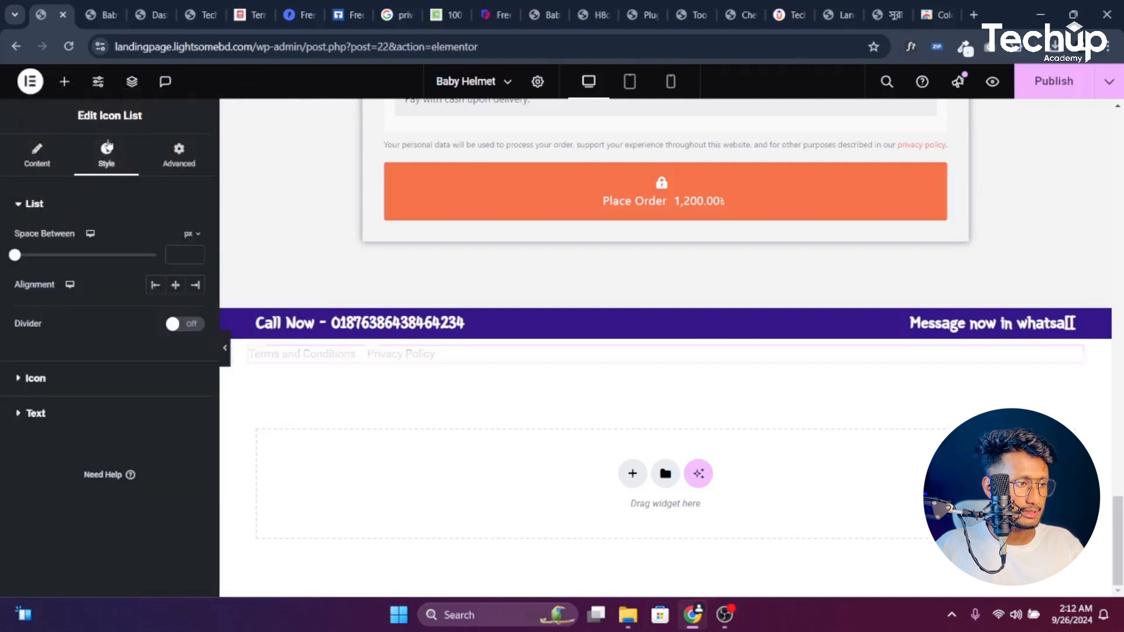
click(177, 287)
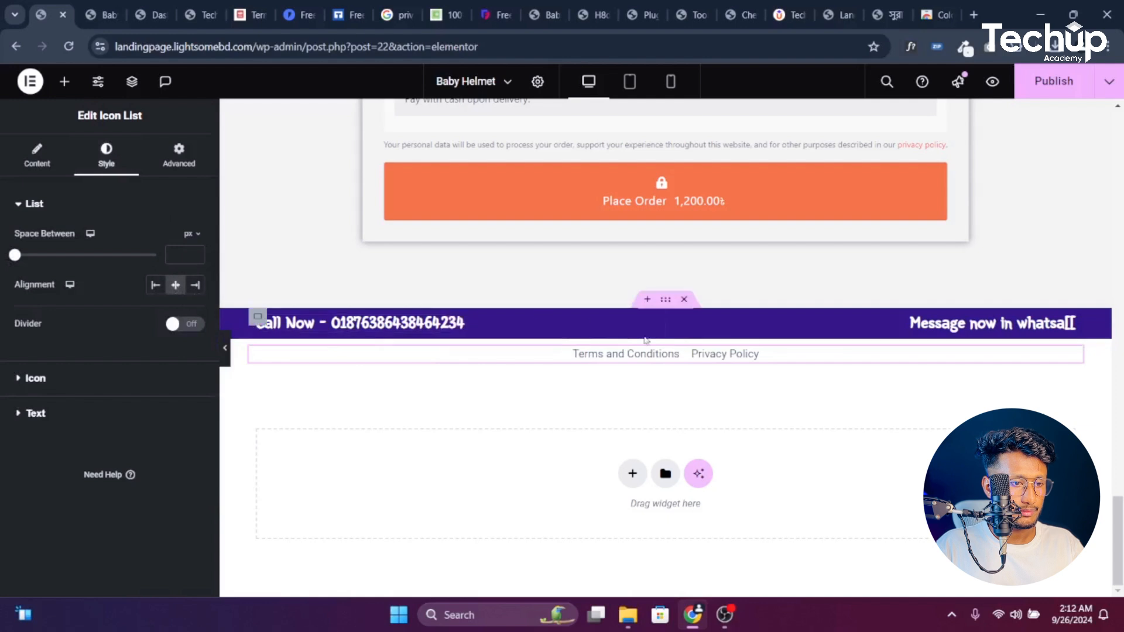
click(666, 330)
click(177, 154)
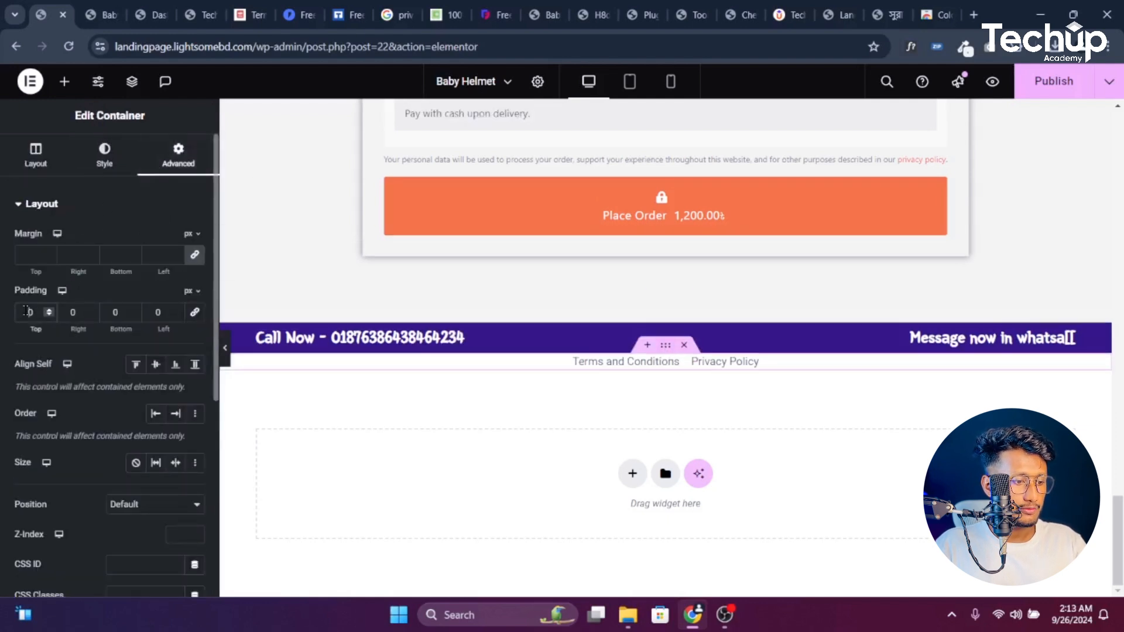
text(5)
click(114, 312)
text(5)
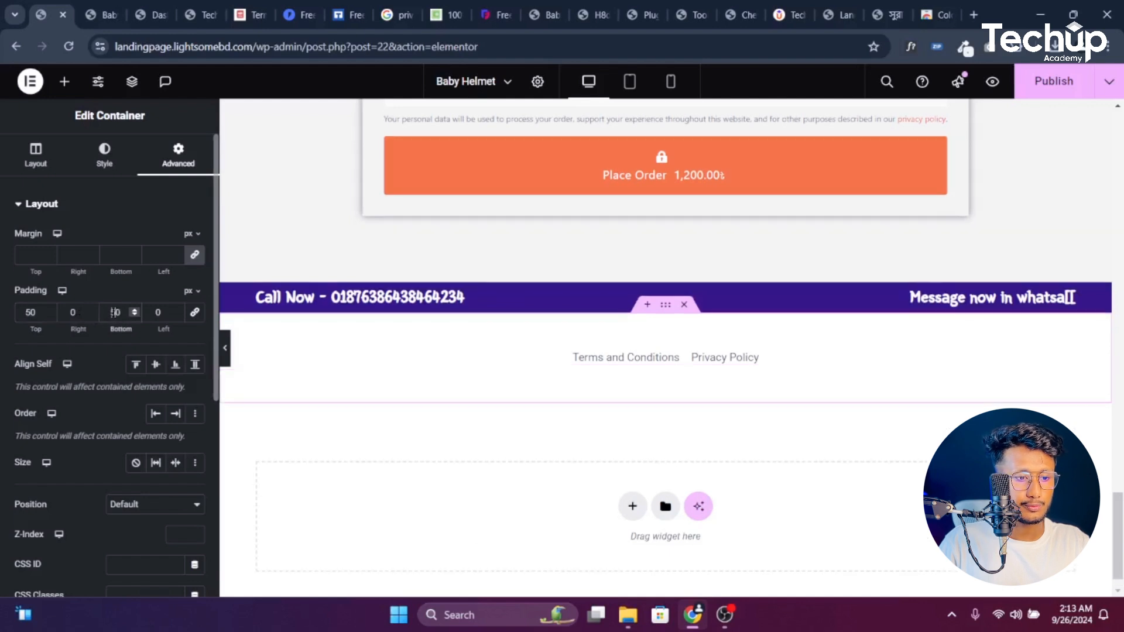
click(134, 316)
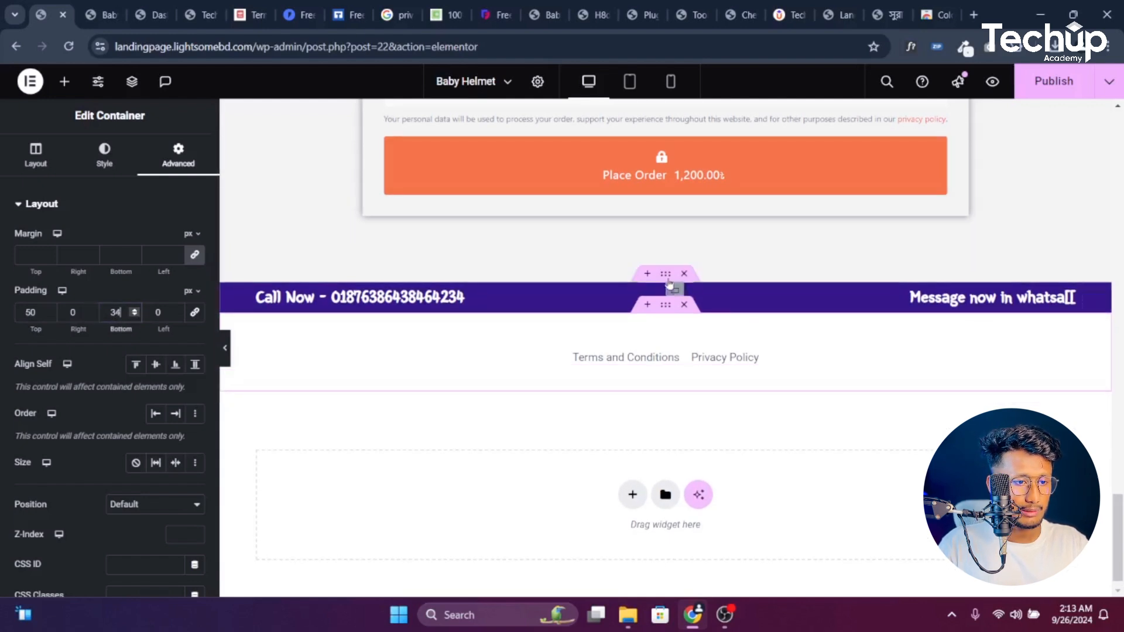
Set the purple Call Now bar's top and bottom padding to 30 px
click(664, 285)
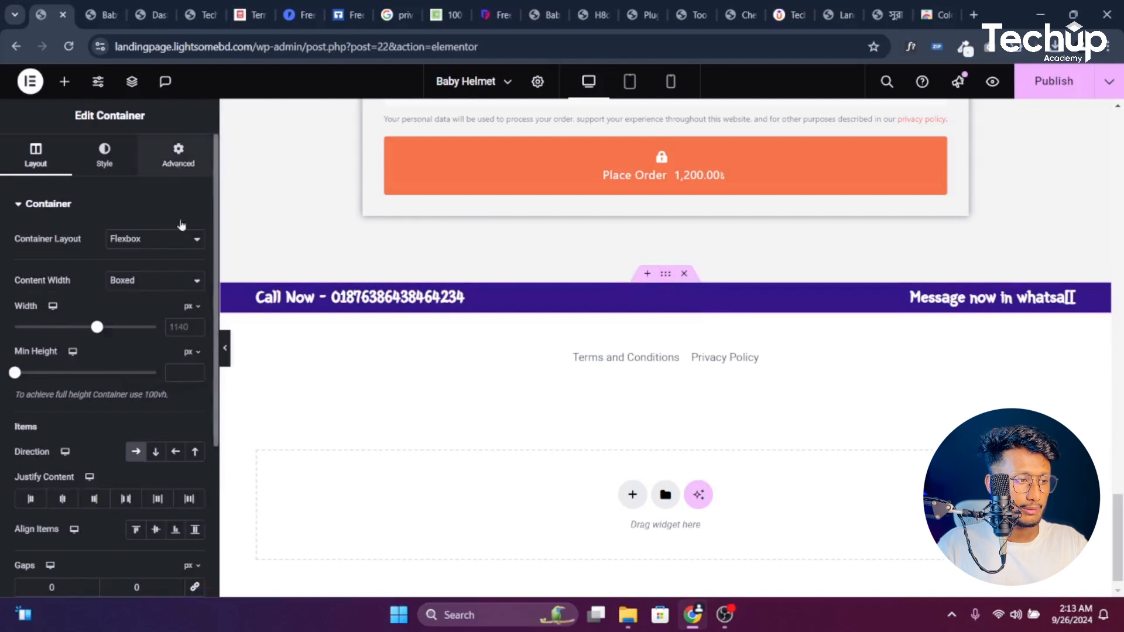
click(179, 155)
text(50)
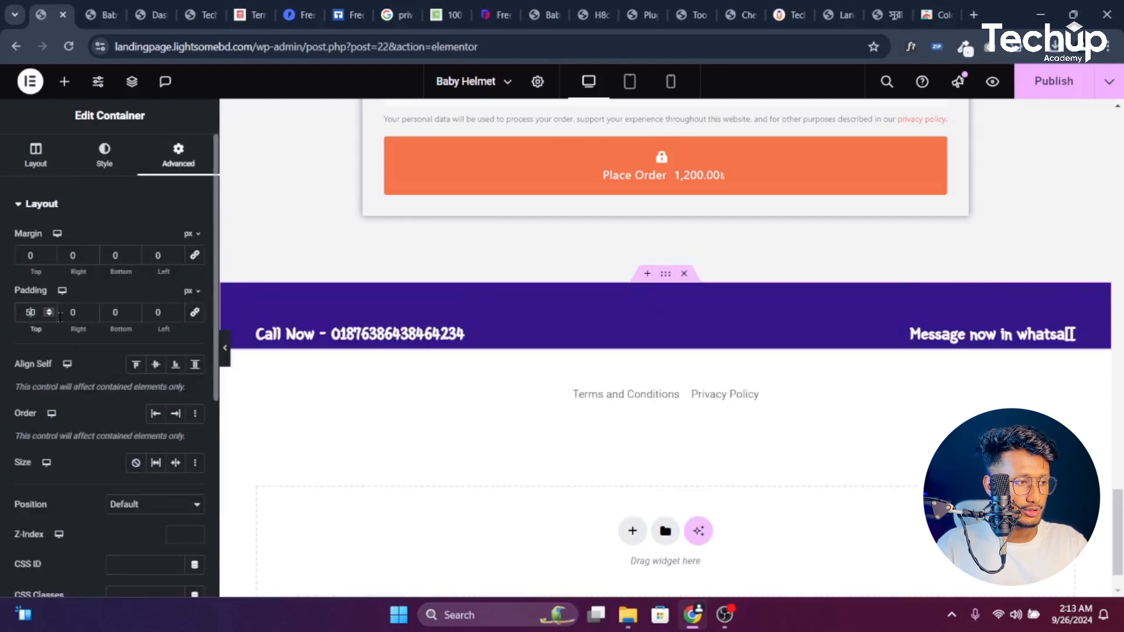
click(113, 312)
text(5)
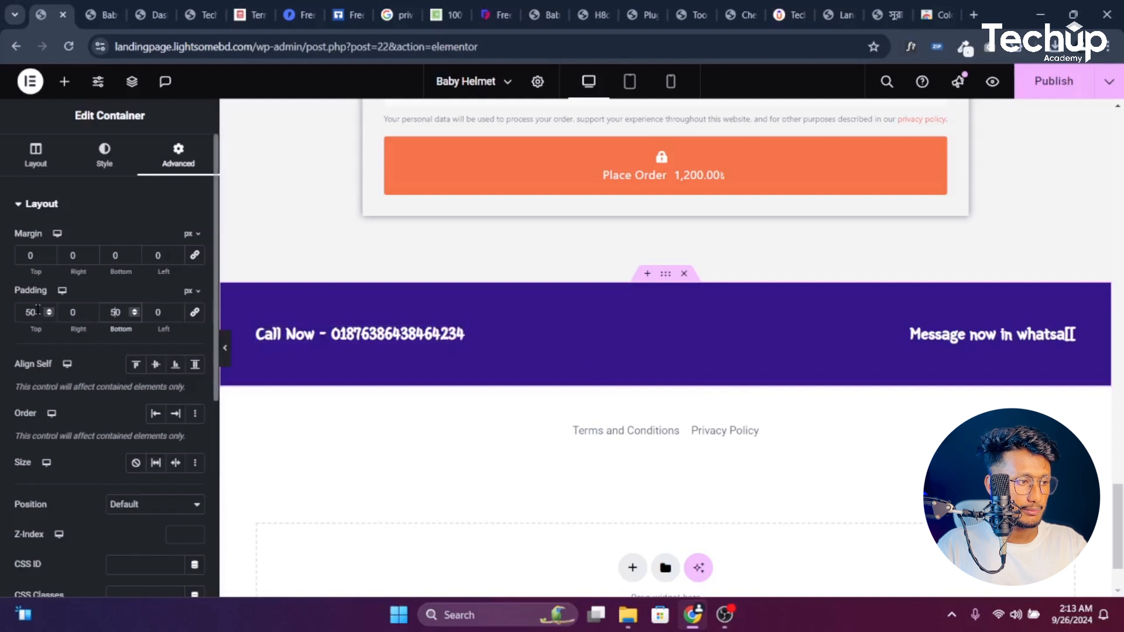
double_click(29, 312)
text(30)
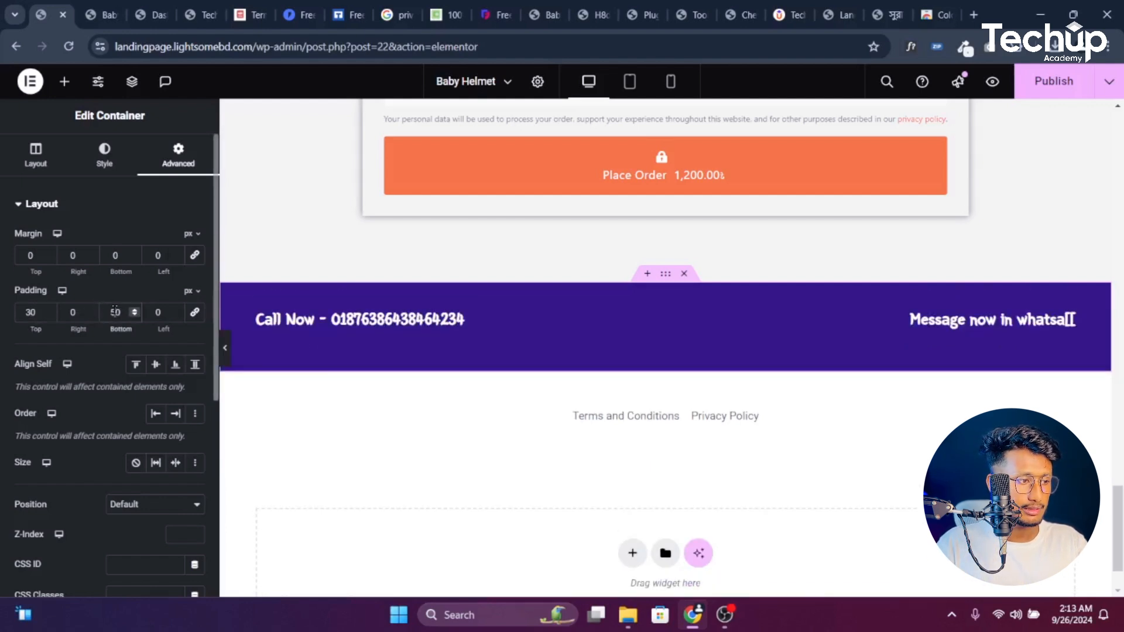
double_click(114, 313)
text(30)
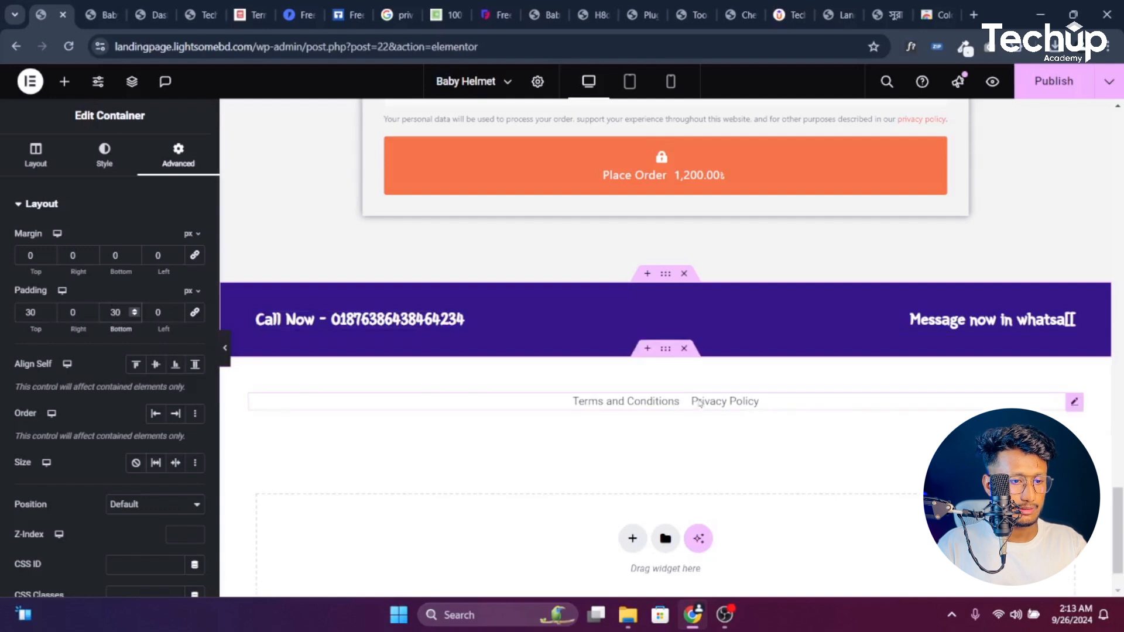
click(662, 351)
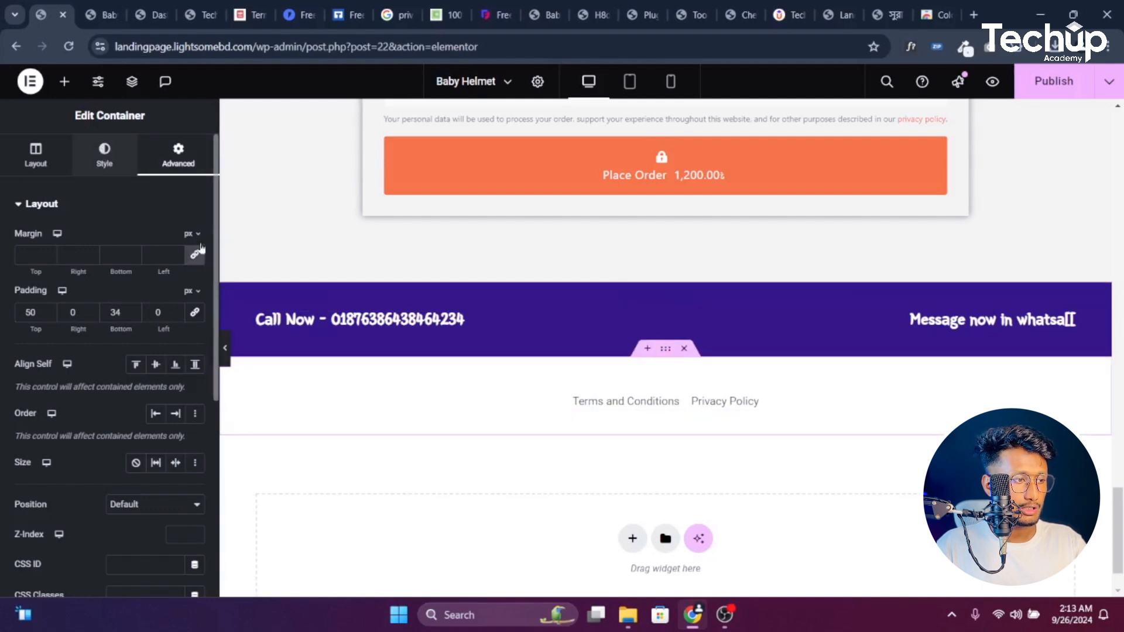
Give the footer container a classic black (#000000) background
click(105, 155)
click(135, 270)
click(195, 301)
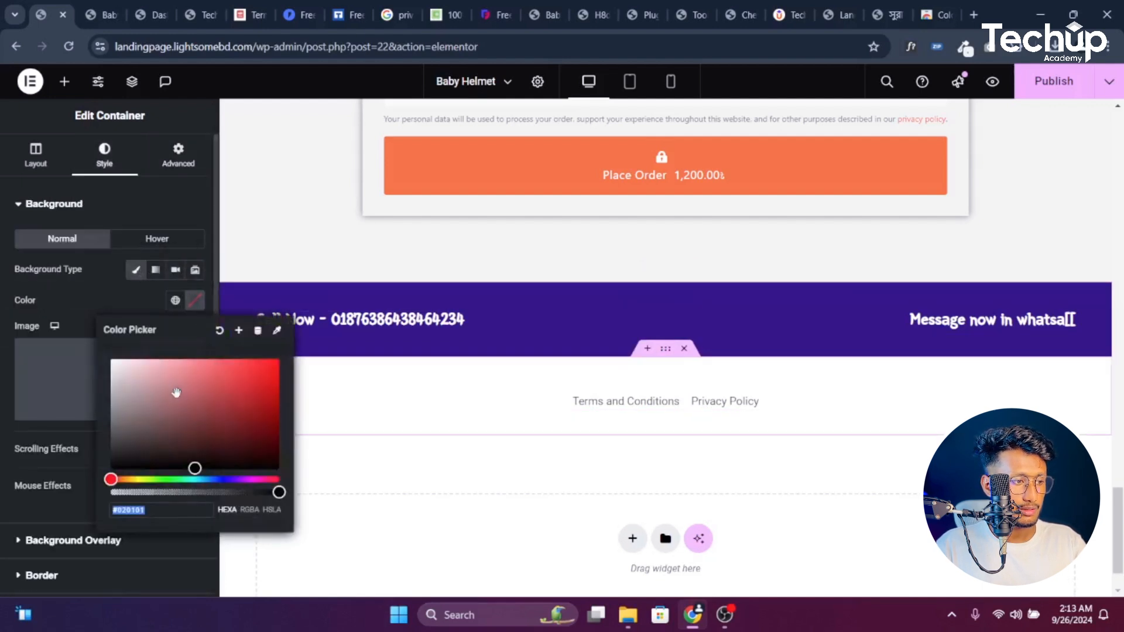
drag(176, 392, 110, 470)
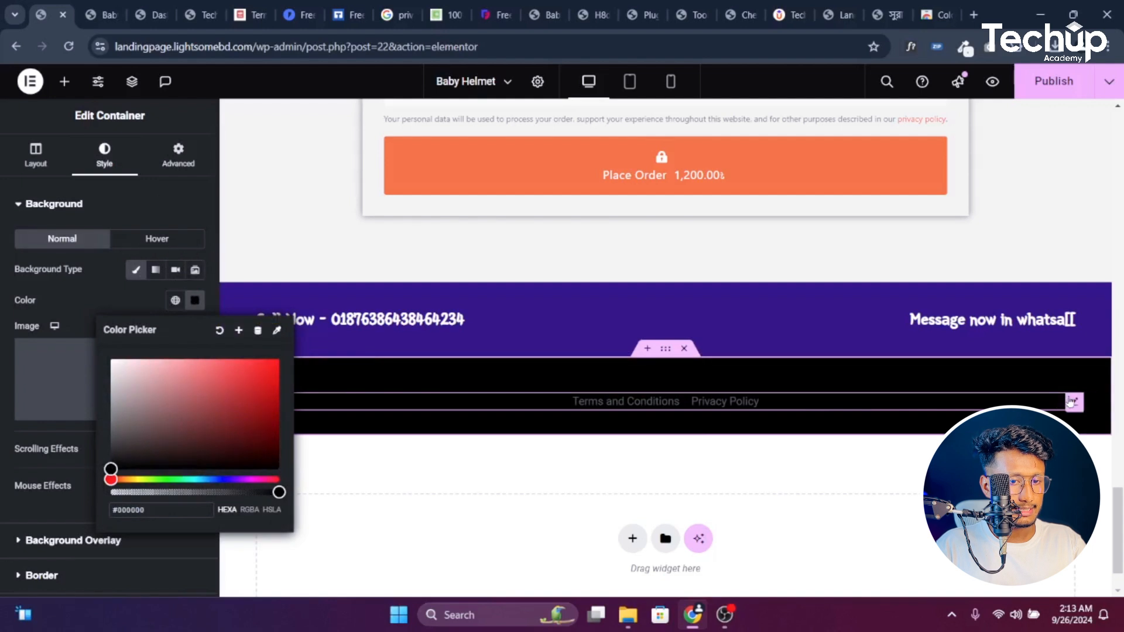
Make the Terms and Conditions and Privacy Policy link text white at size 18
click(1070, 402)
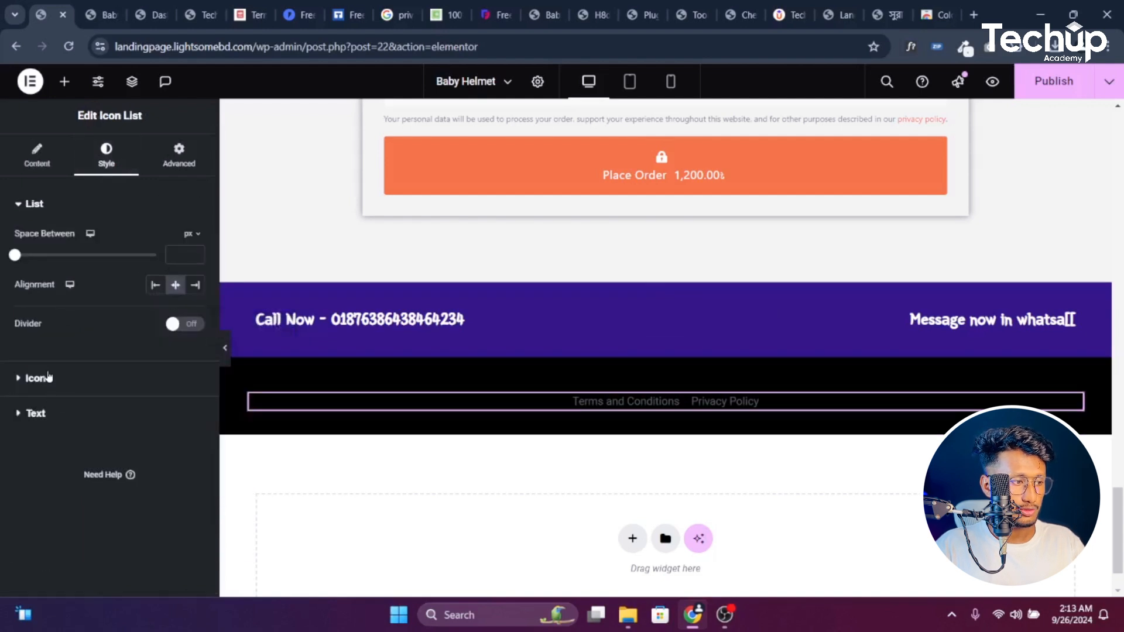
click(49, 413)
click(193, 402)
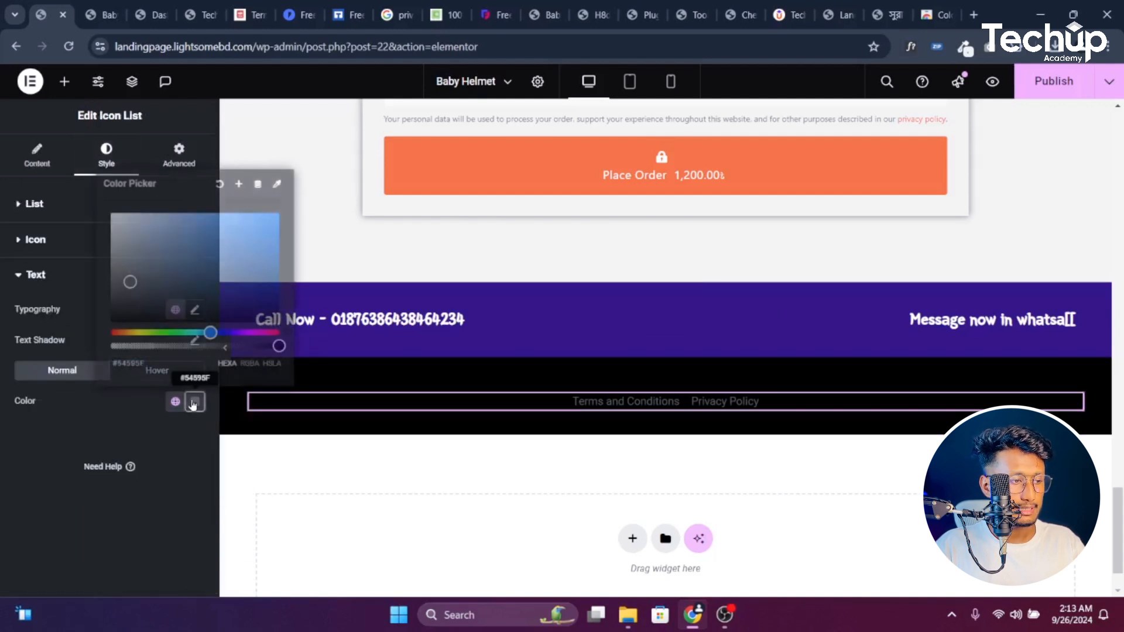
drag(160, 290, 93, 184)
click(42, 516)
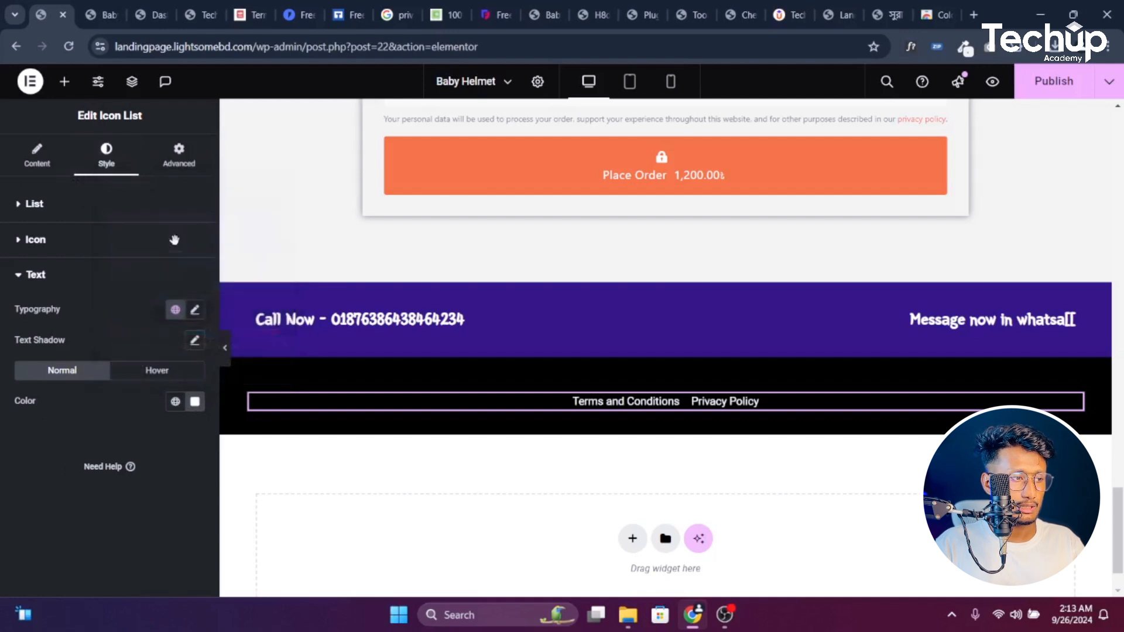
click(193, 310)
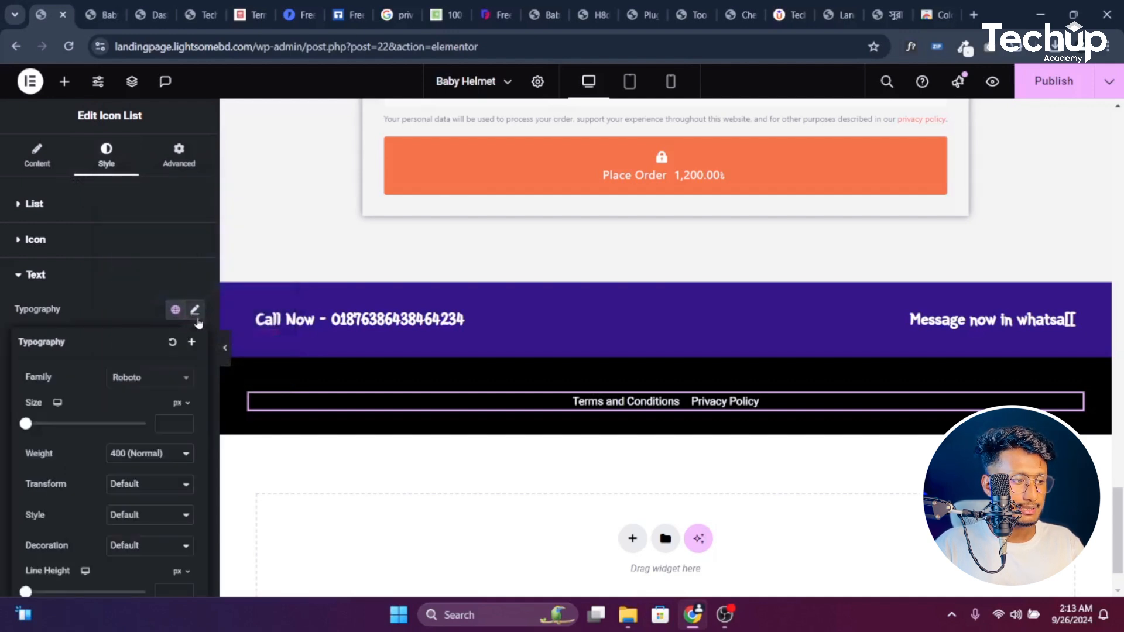
click(185, 422)
drag(185, 422, 185, 422)
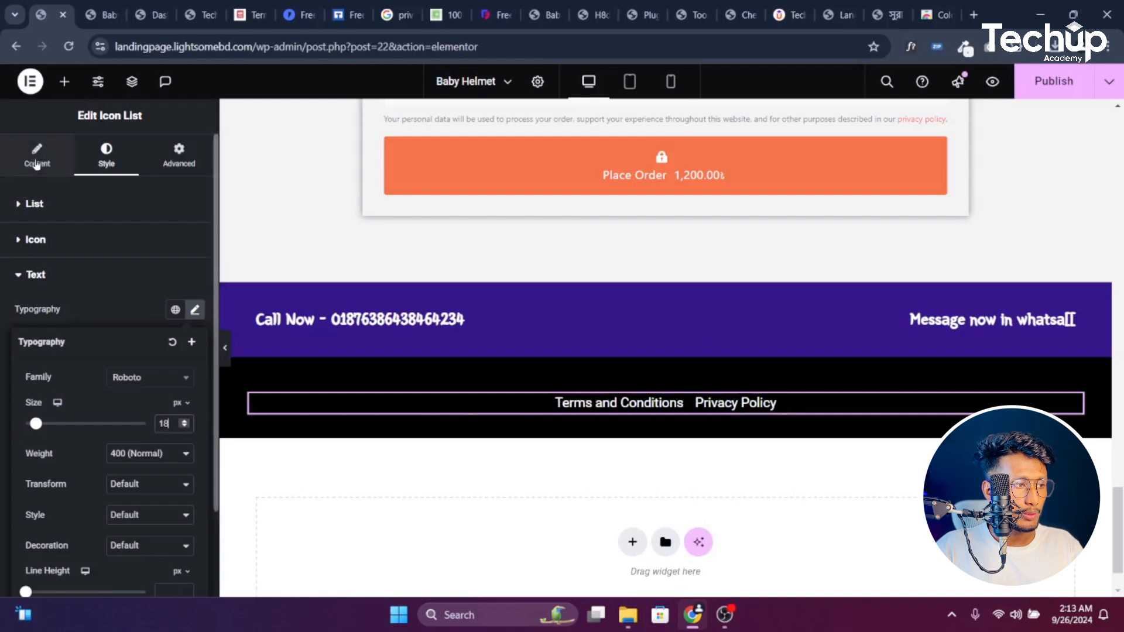
click(509, 410)
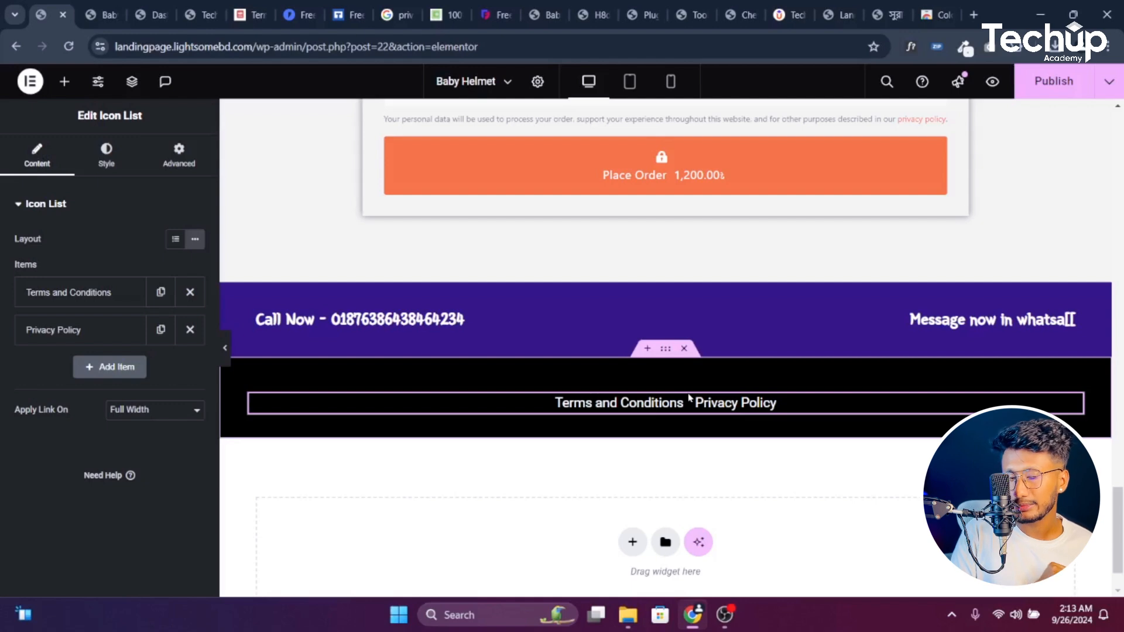
Open the live Terms and Conditions page from All Pages and copy its /terms-and-conditions/ address
click(131, 7)
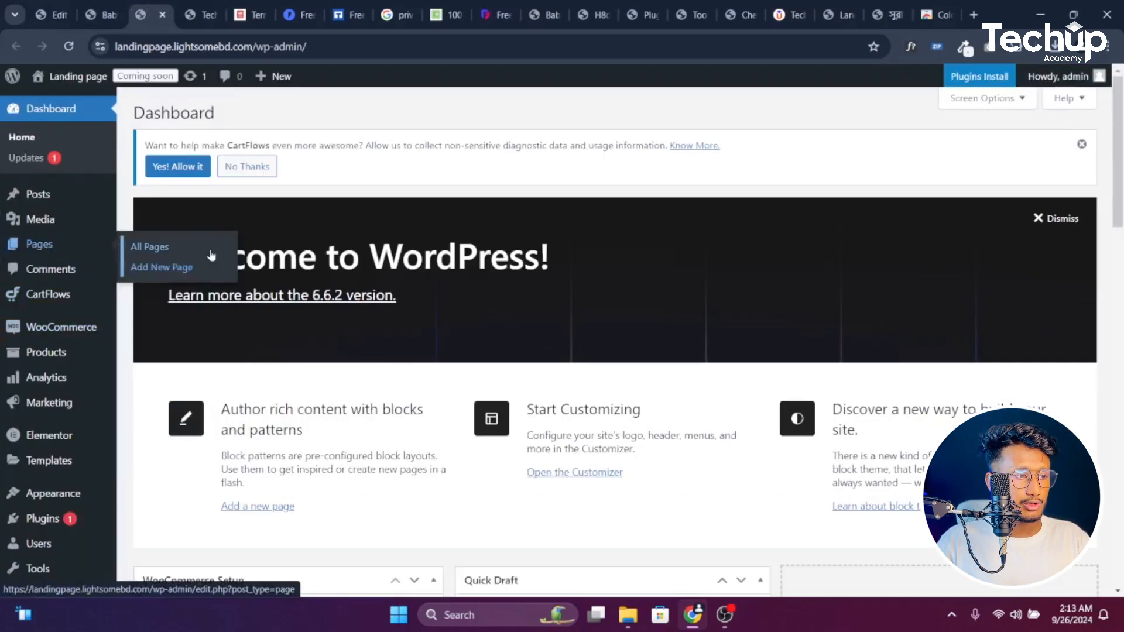
scroll(289, 311, down, 4)
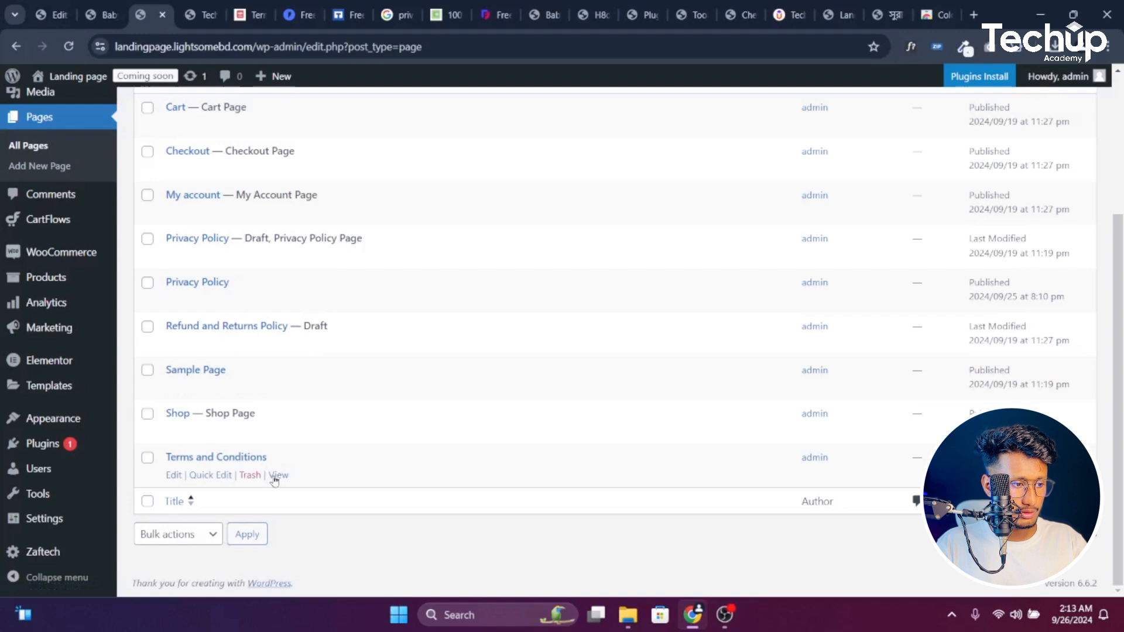
ctrl+click(275, 481)
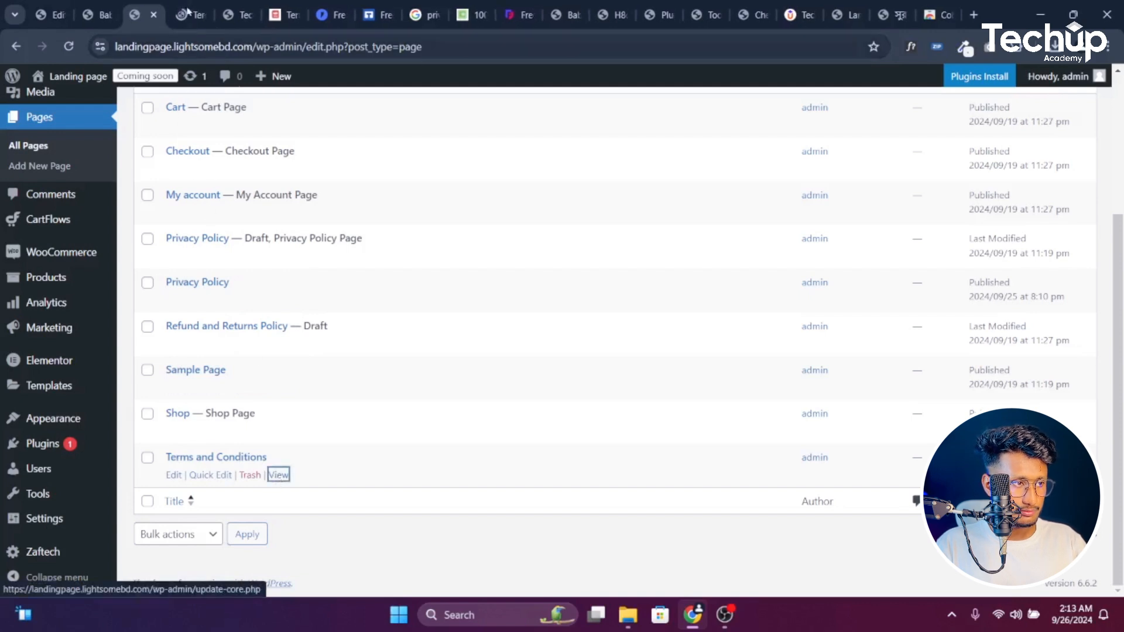
click(188, 11)
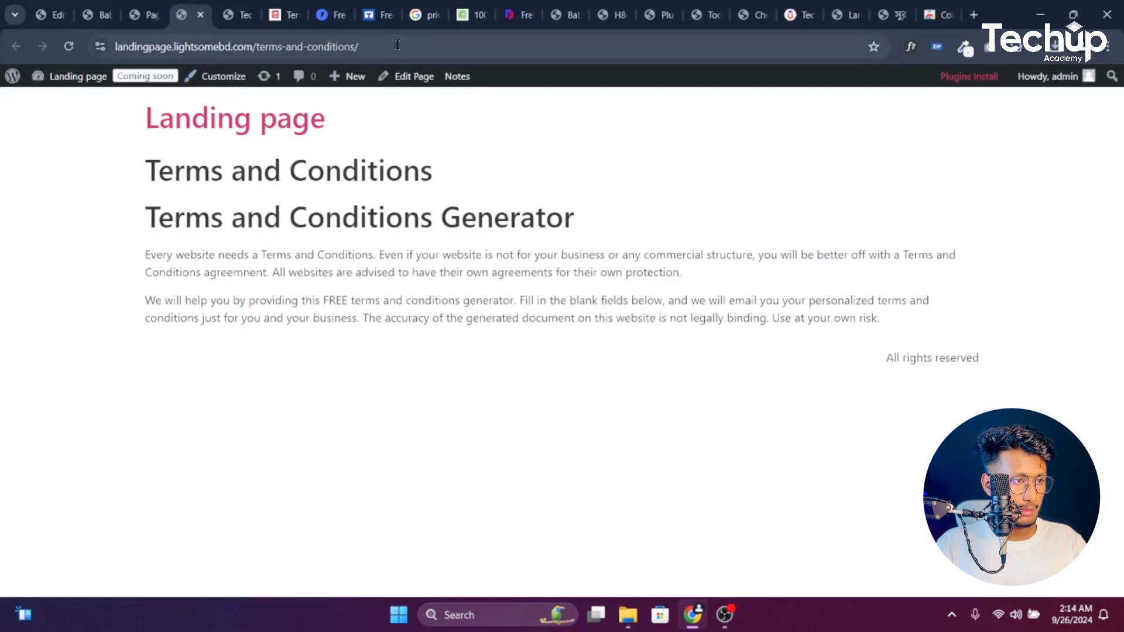
click(418, 52)
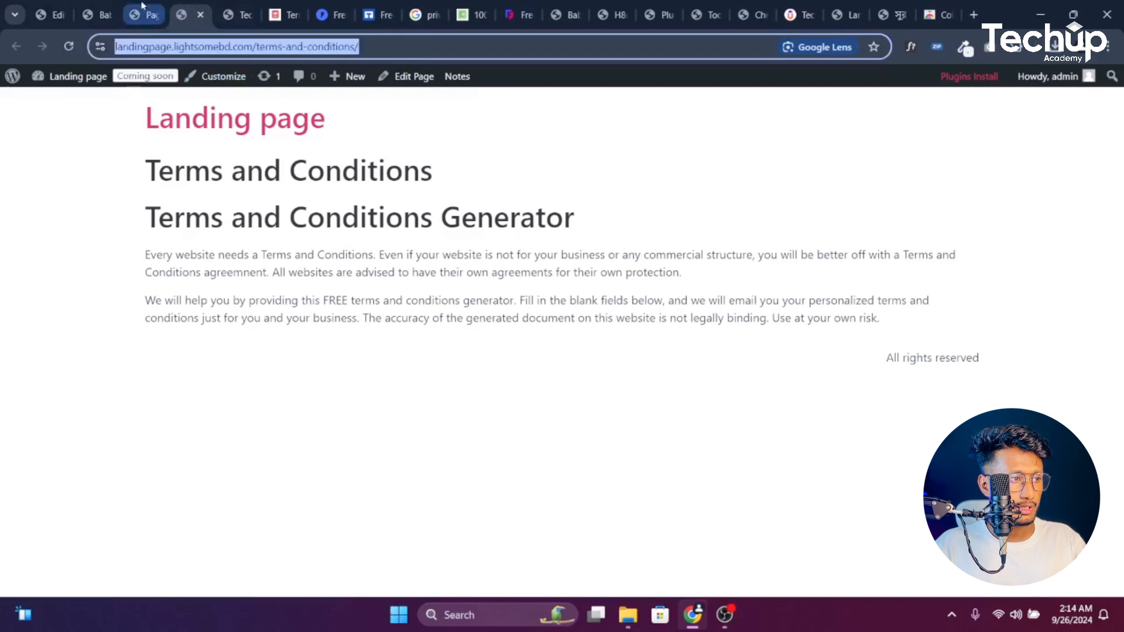
click(96, 15)
click(50, 15)
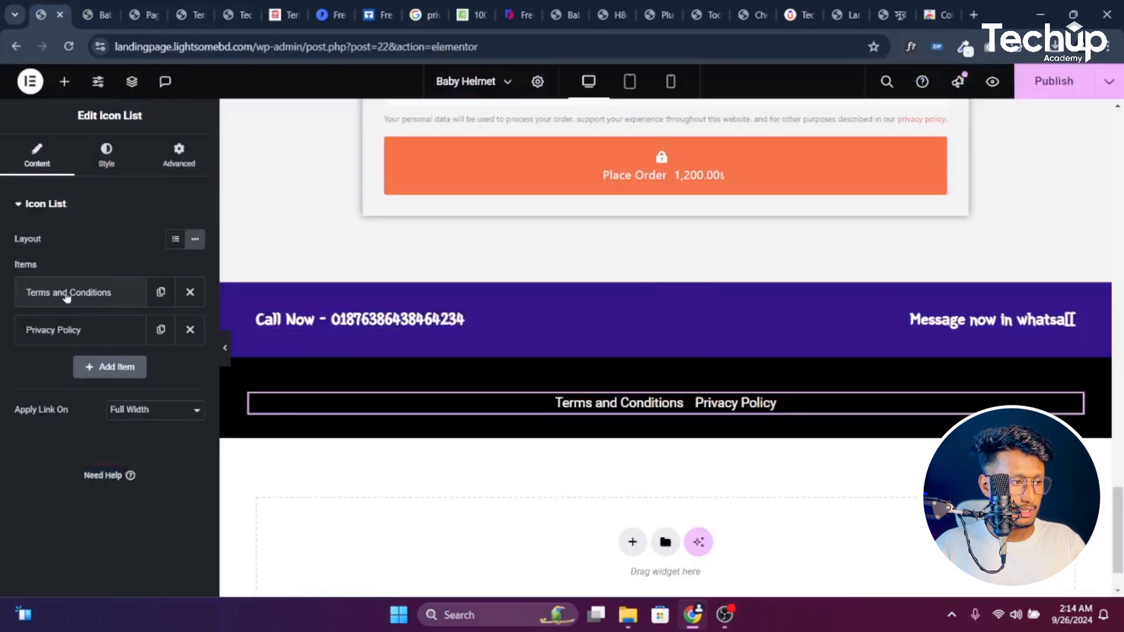
Paste the /terms-and-conditions/ URL into the Terms and Conditions item's link and publish
click(67, 293)
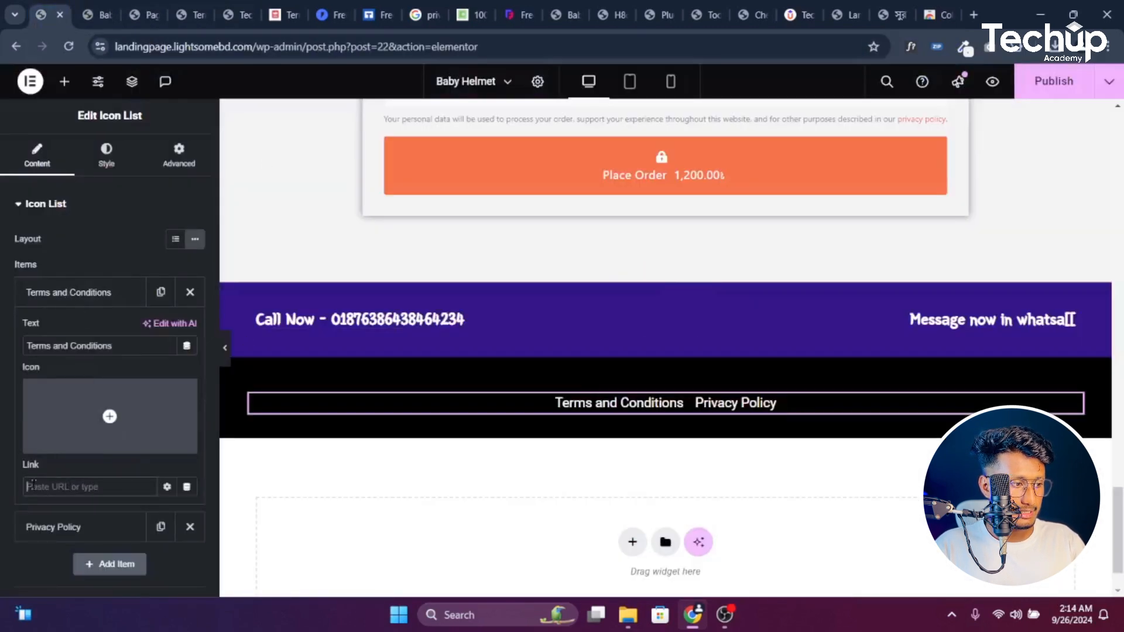
click(83, 486)
key(ctrl+v)
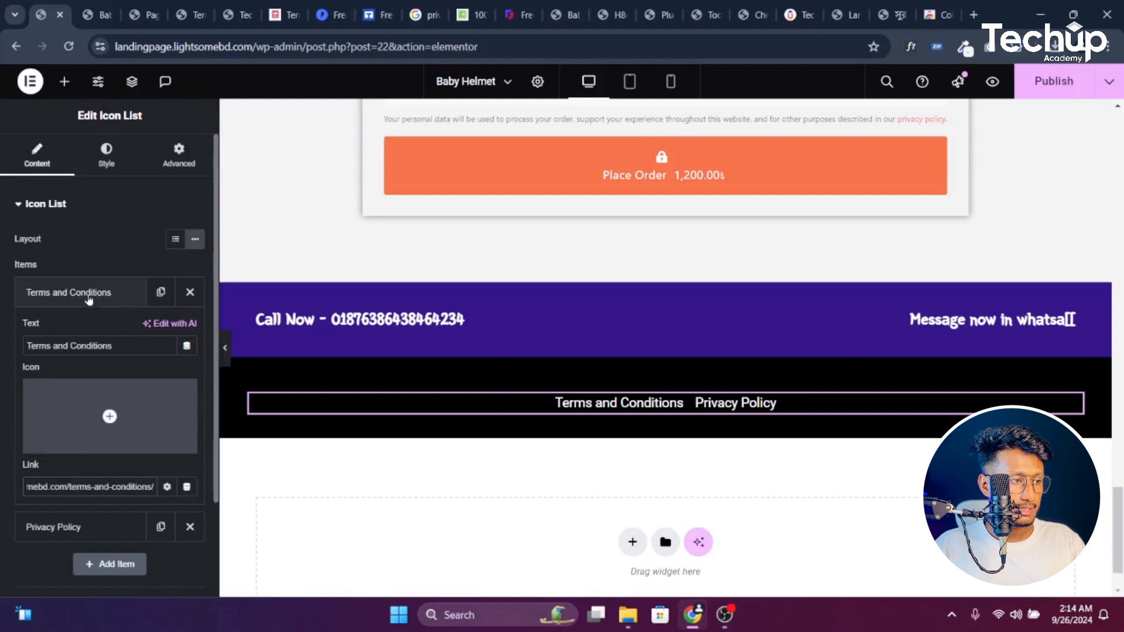
click(88, 295)
click(87, 334)
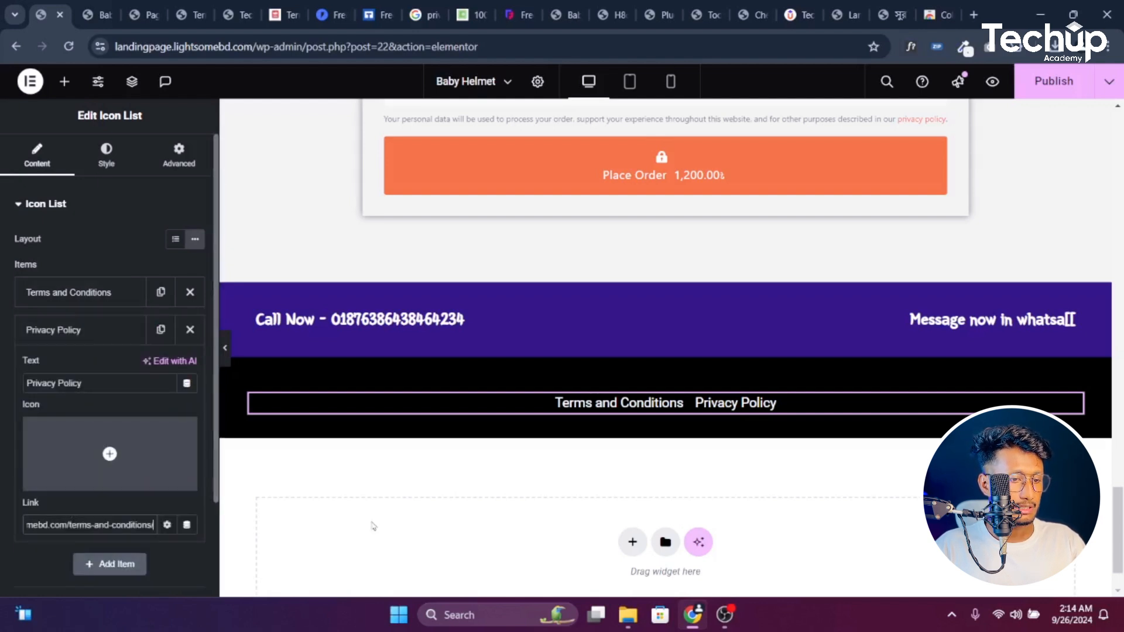
click(1069, 89)
scroll(808, 401, up, 15)
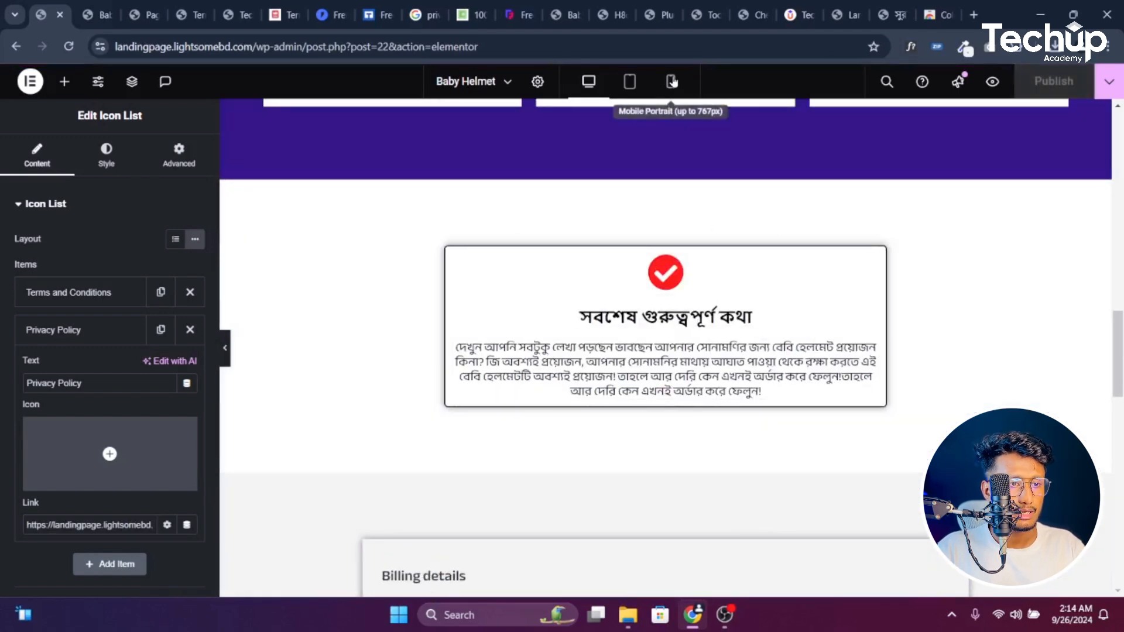
In mobile view, clear the checkout container's 1600 width back to default
click(671, 81)
scroll(695, 285, down, 10)
scroll(696, 285, up, 10)
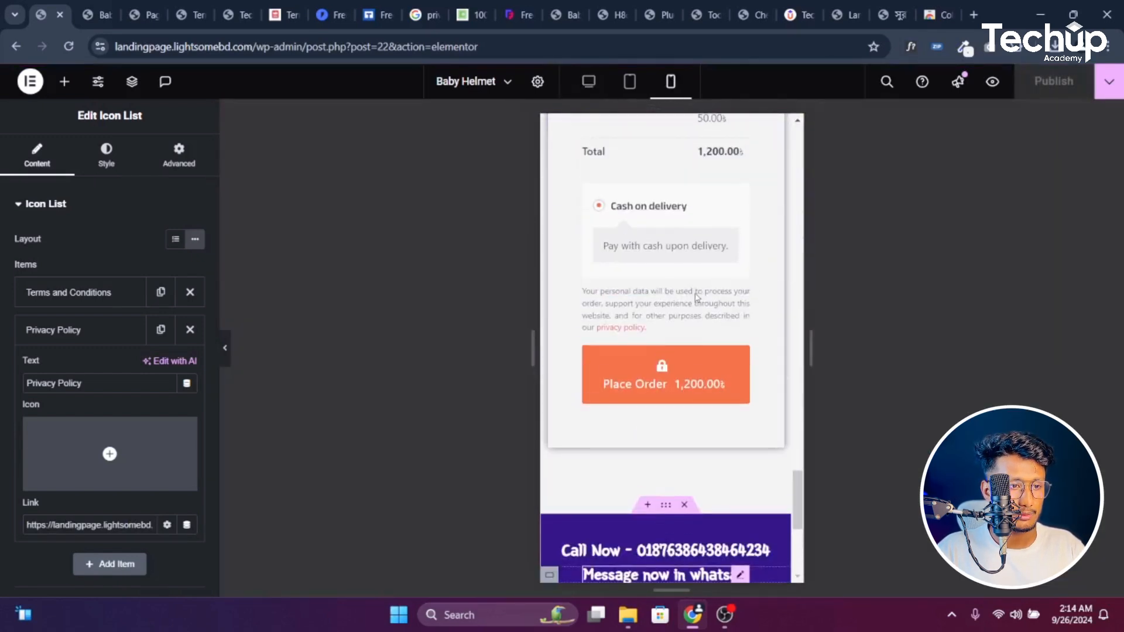
scroll(697, 322, up, 3)
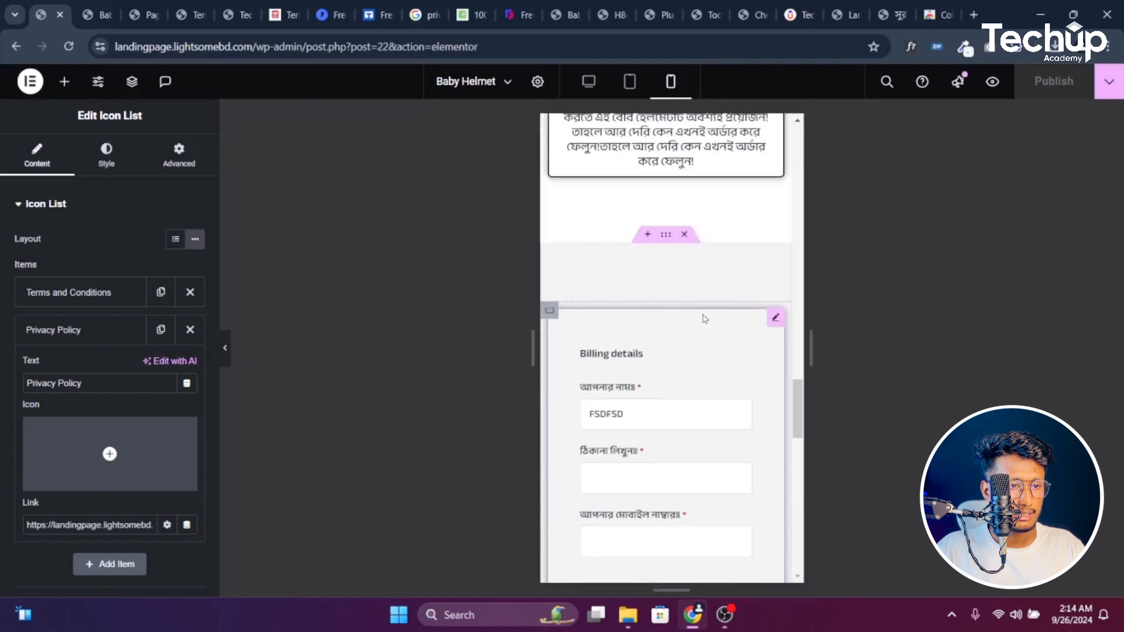
click(776, 319)
click(178, 155)
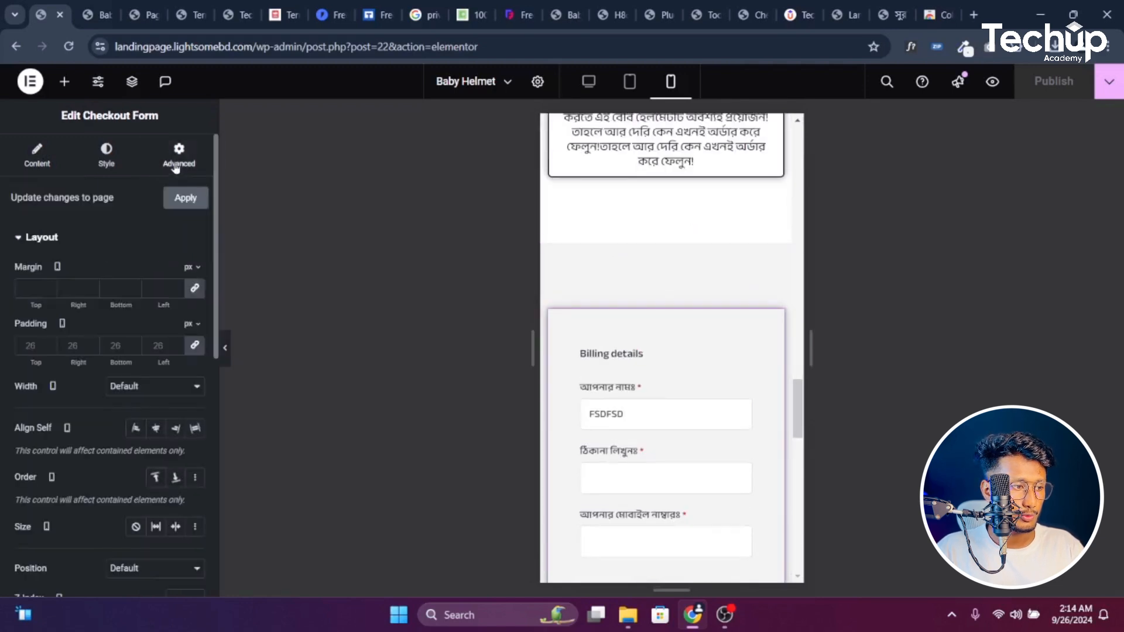
scroll(151, 390, down, 1)
scroll(151, 389, down, 2)
scroll(175, 322, up, 3)
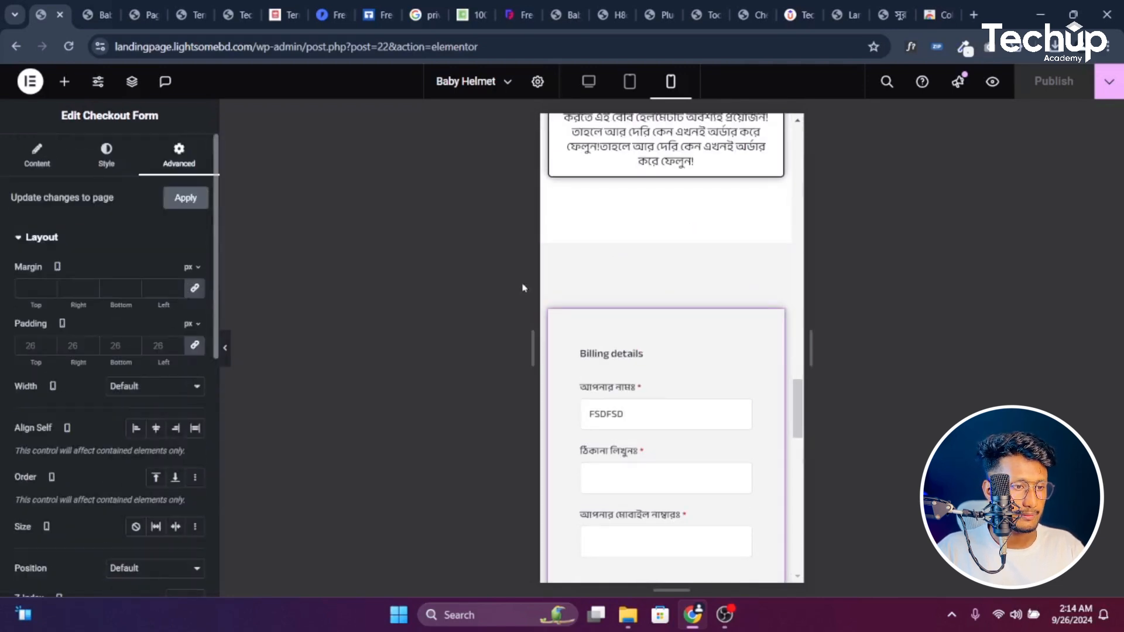
click(550, 311)
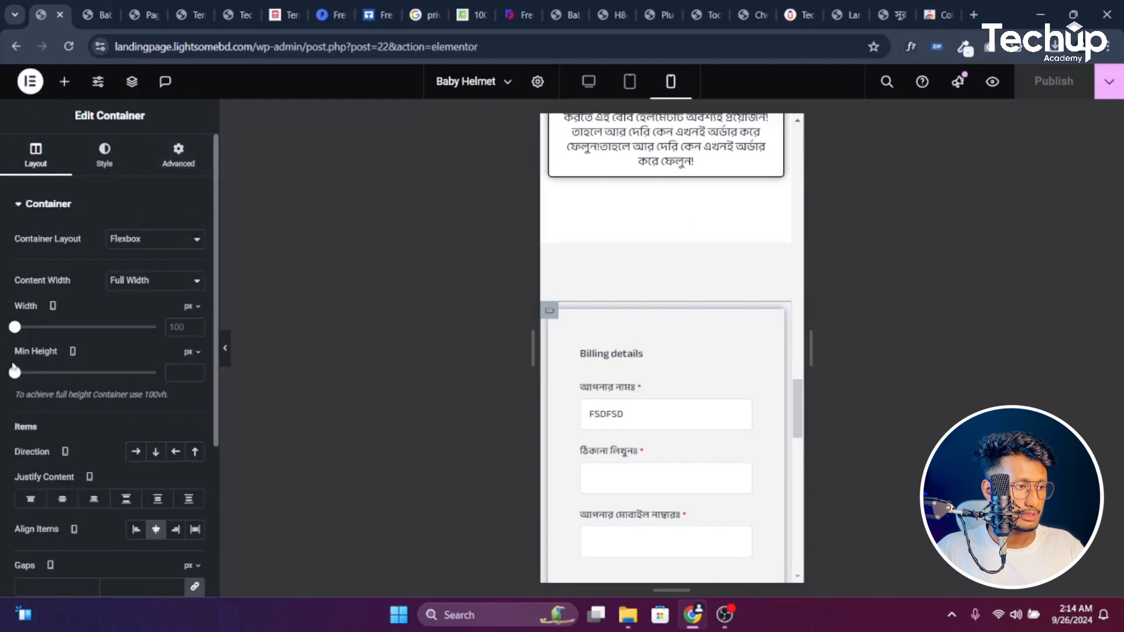
drag(15, 327, 178, 347)
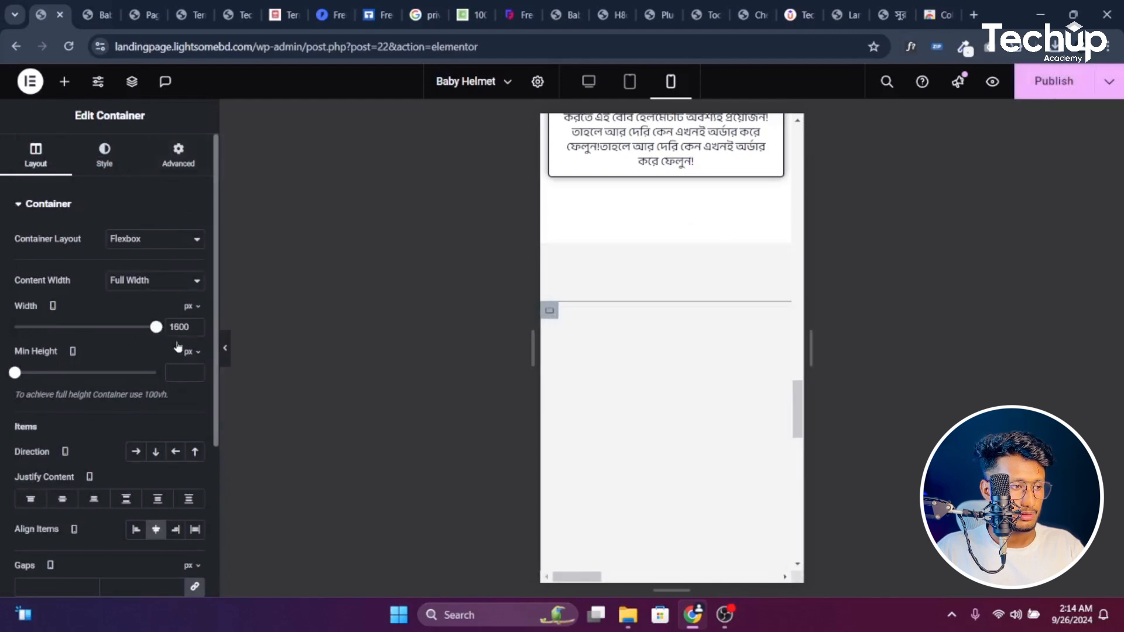
key(BackSpace)
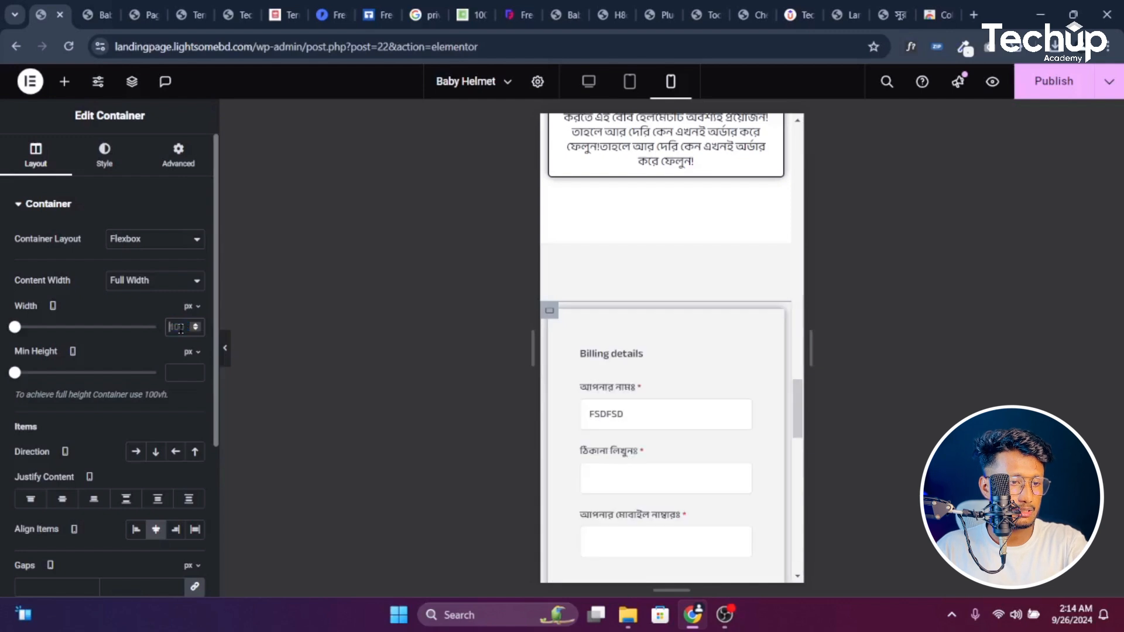
Set the checkout section's margin and the checkout form's padding to 0, then publish
click(178, 155)
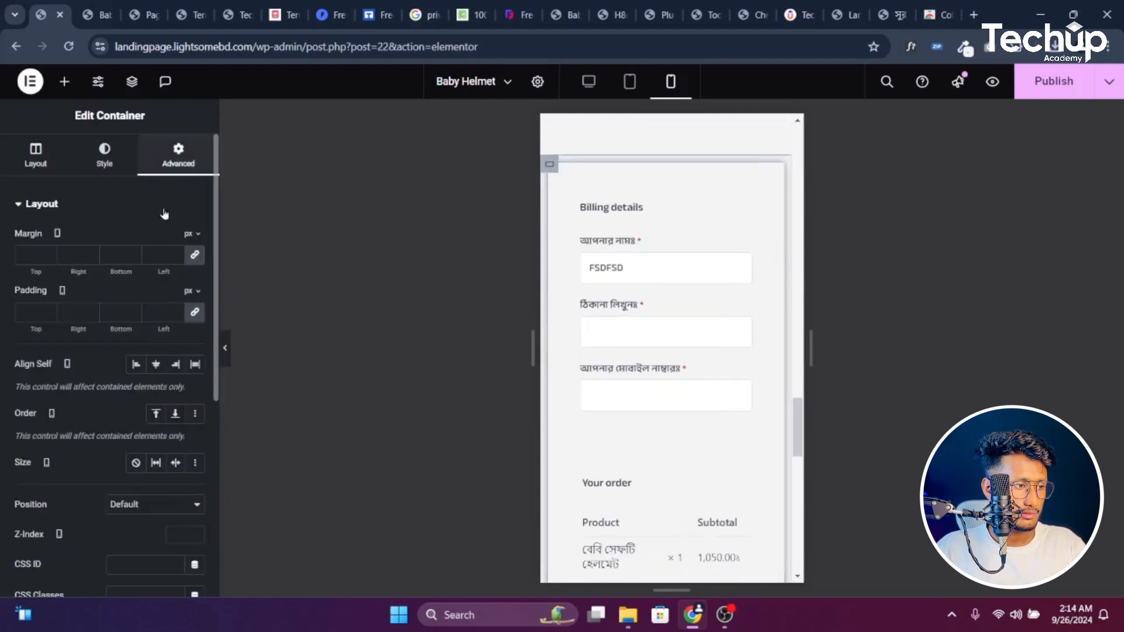
click(198, 255)
click(769, 171)
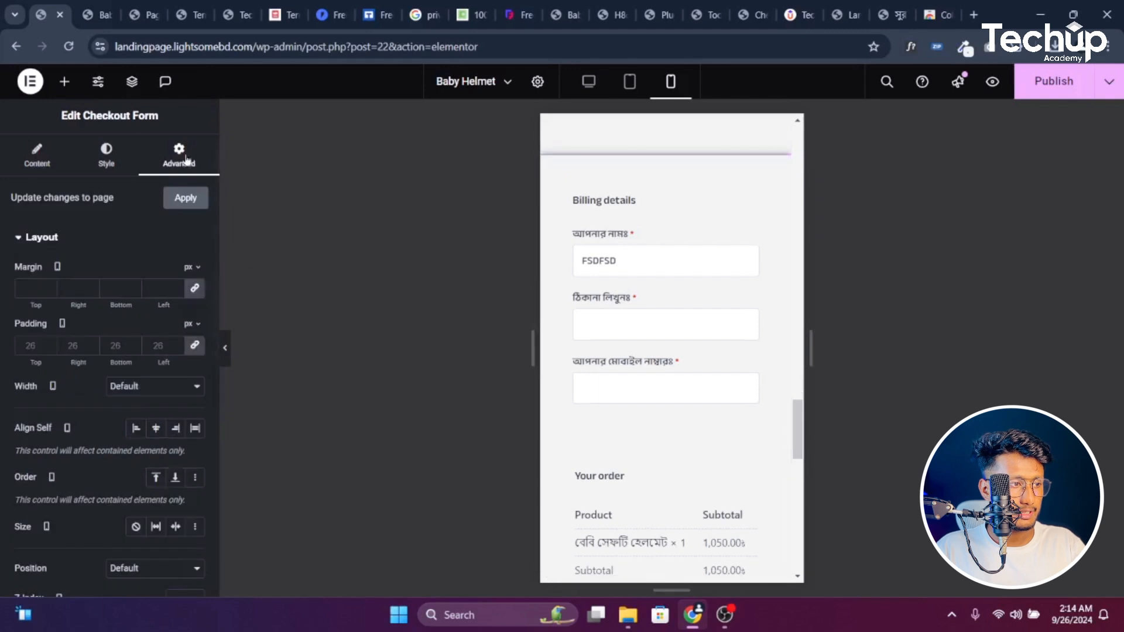
click(193, 346)
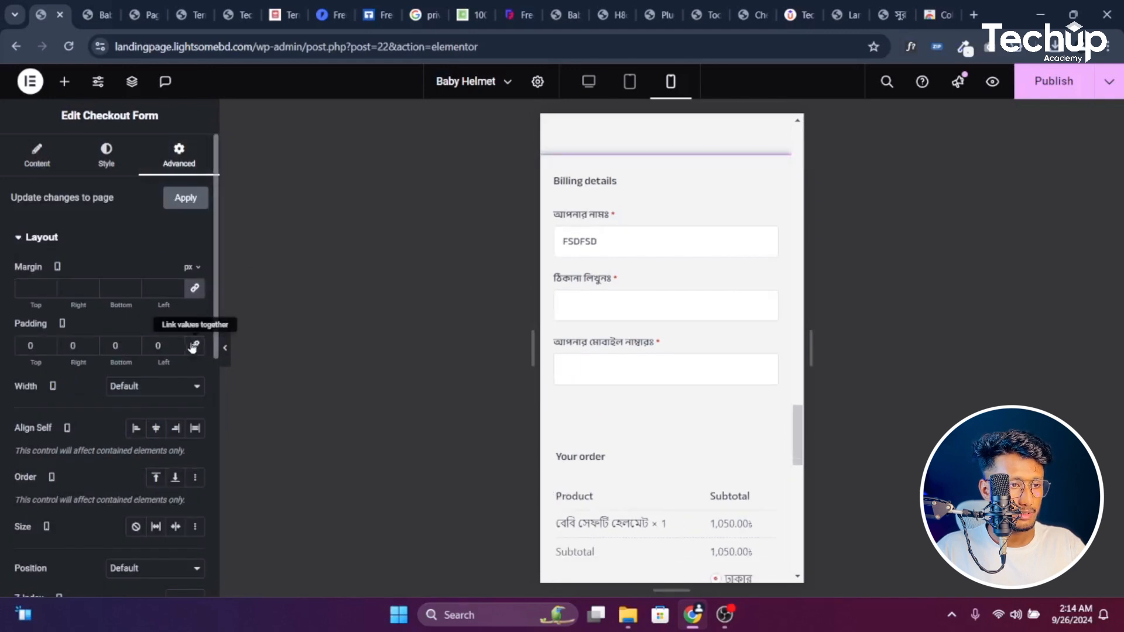
scroll(670, 279, down, 8)
scroll(669, 274, down, 3)
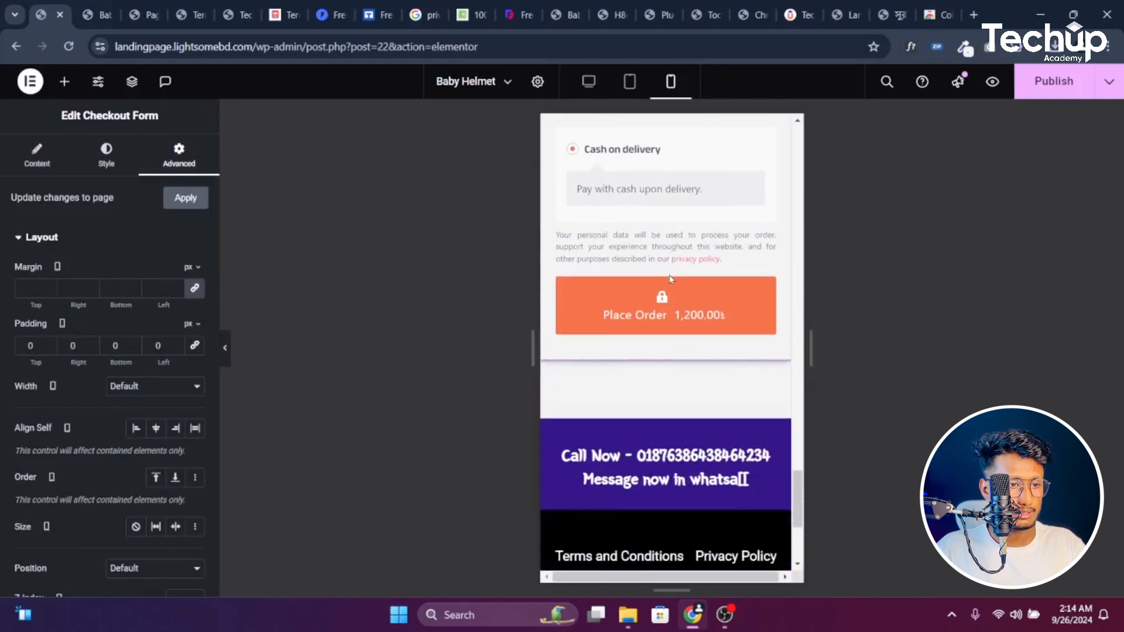
scroll(690, 287, up, 5)
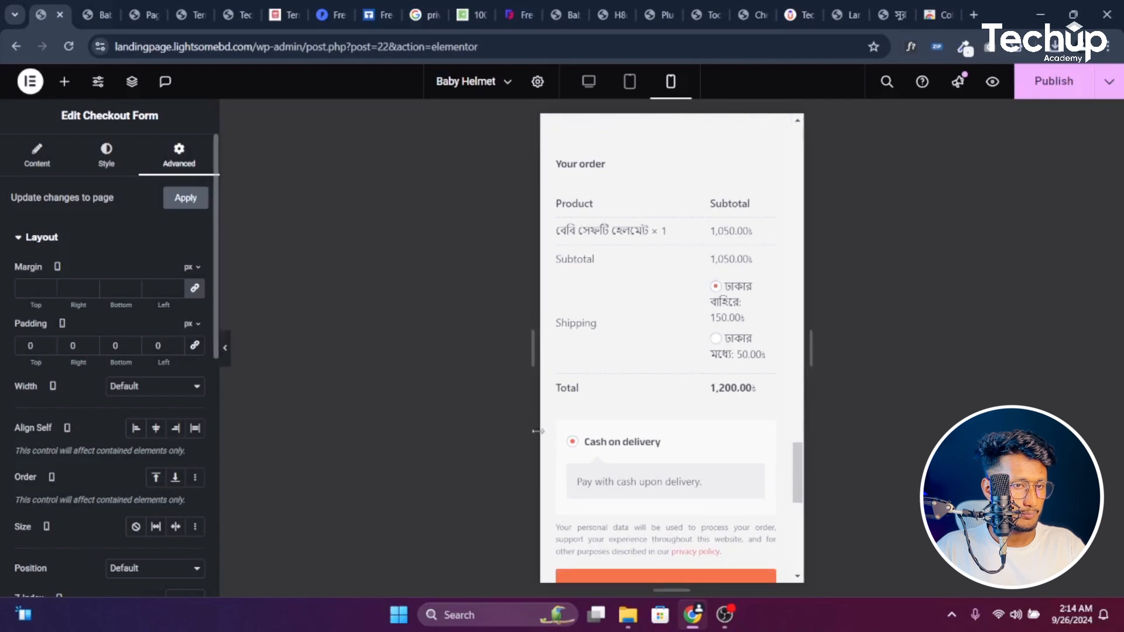
click(1053, 81)
scroll(695, 246, up, 10)
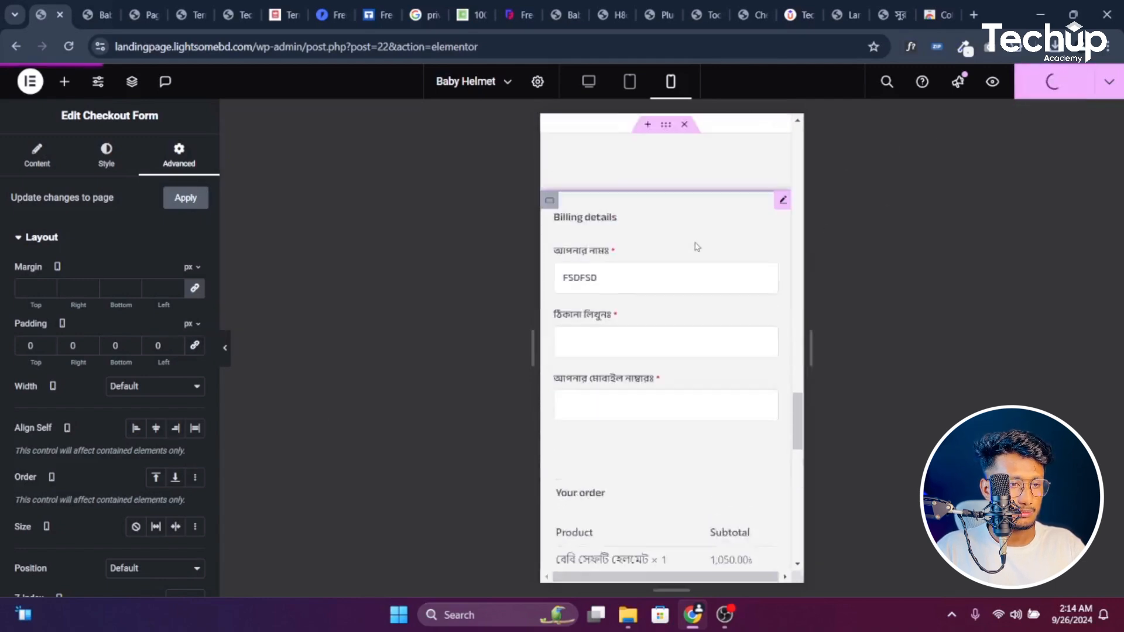
scroll(697, 248, up, 10)
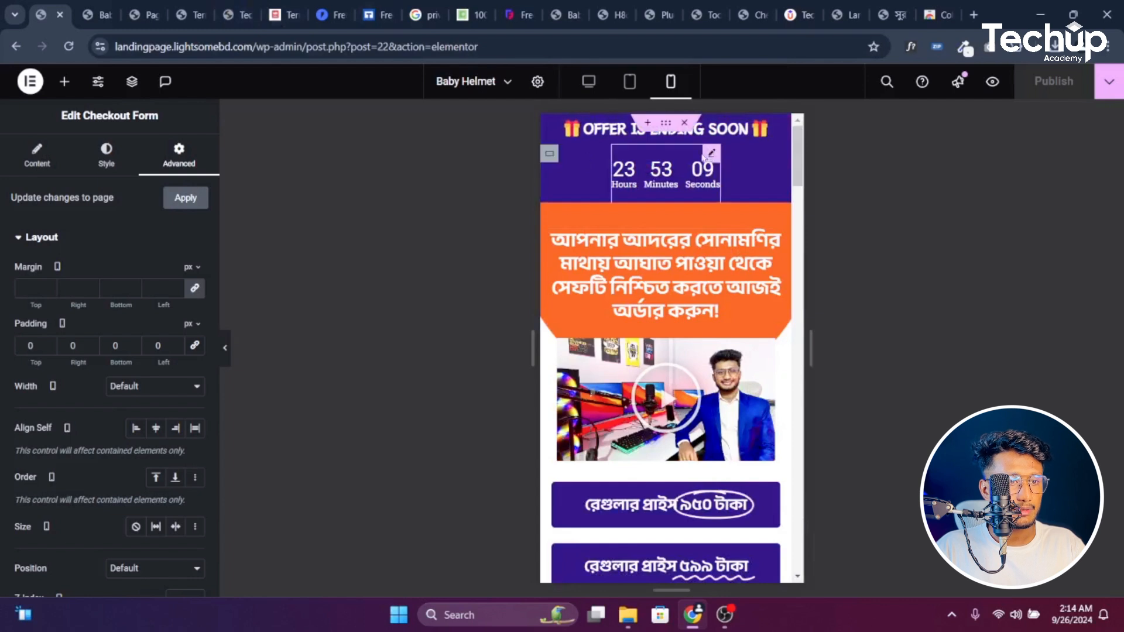
Unlink the countdown bar's mobile padding, set top 7 px and bottom 5 px, and publish
click(666, 123)
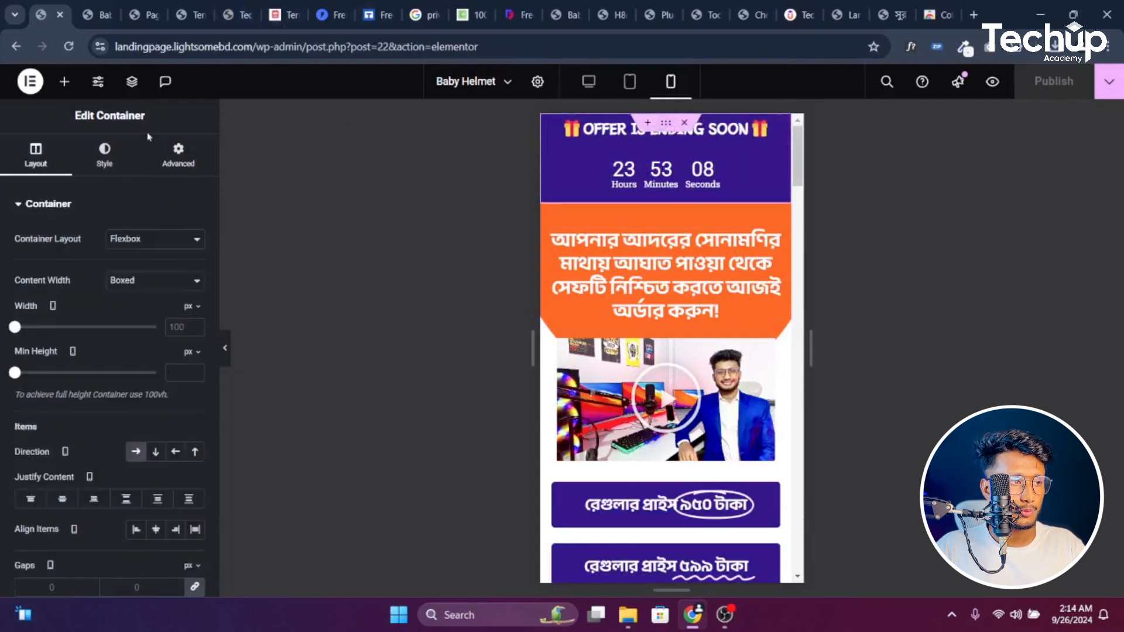
click(177, 153)
click(189, 318)
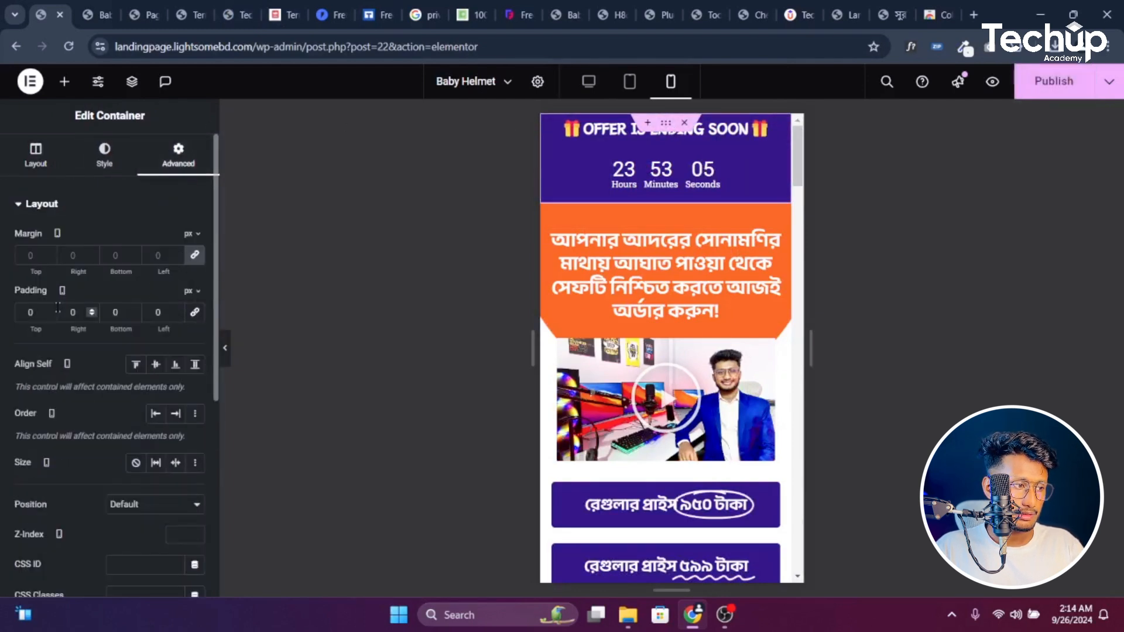
click(49, 312)
click(49, 311)
click(49, 311)
click(49, 312)
click(49, 312)
click(50, 312)
click(49, 312)
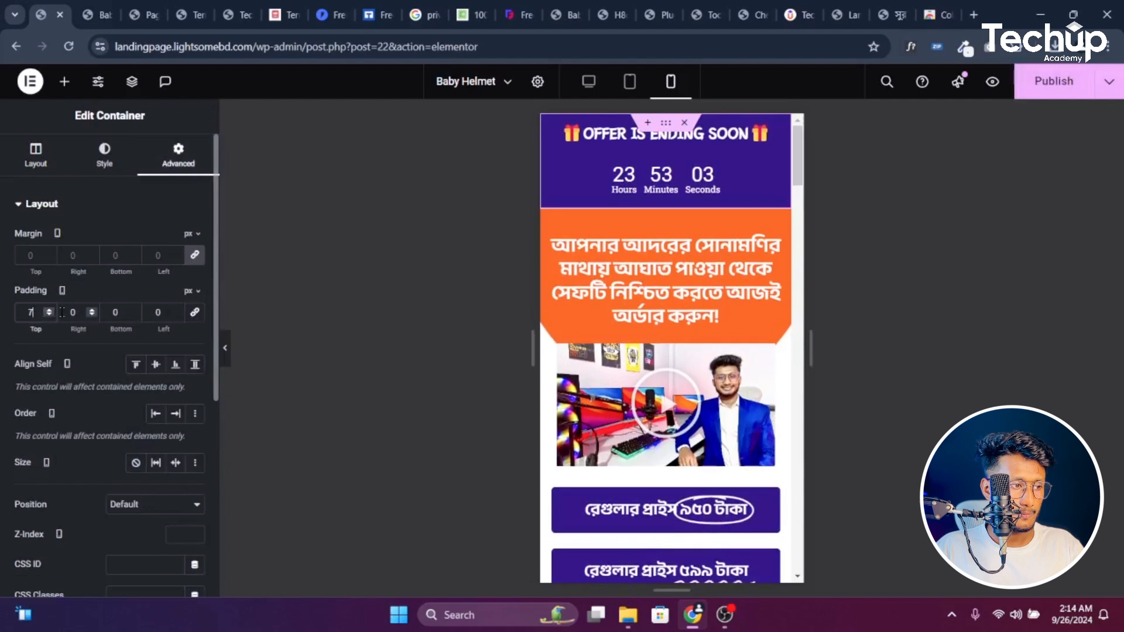
click(135, 311)
click(135, 310)
click(135, 310)
click(134, 311)
click(135, 310)
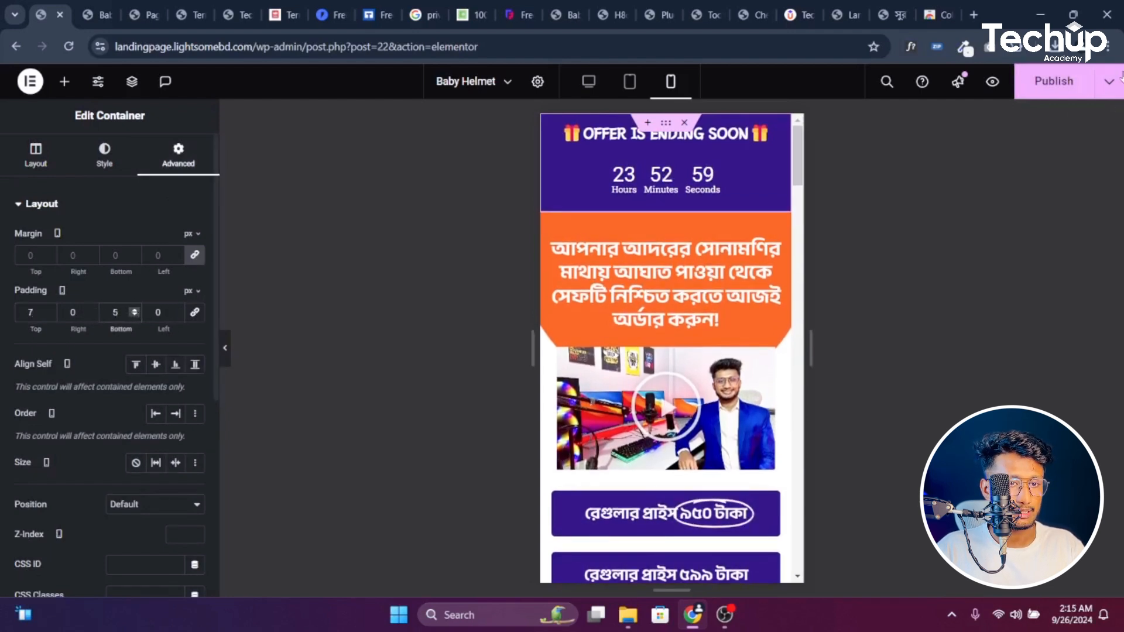
click(1054, 80)
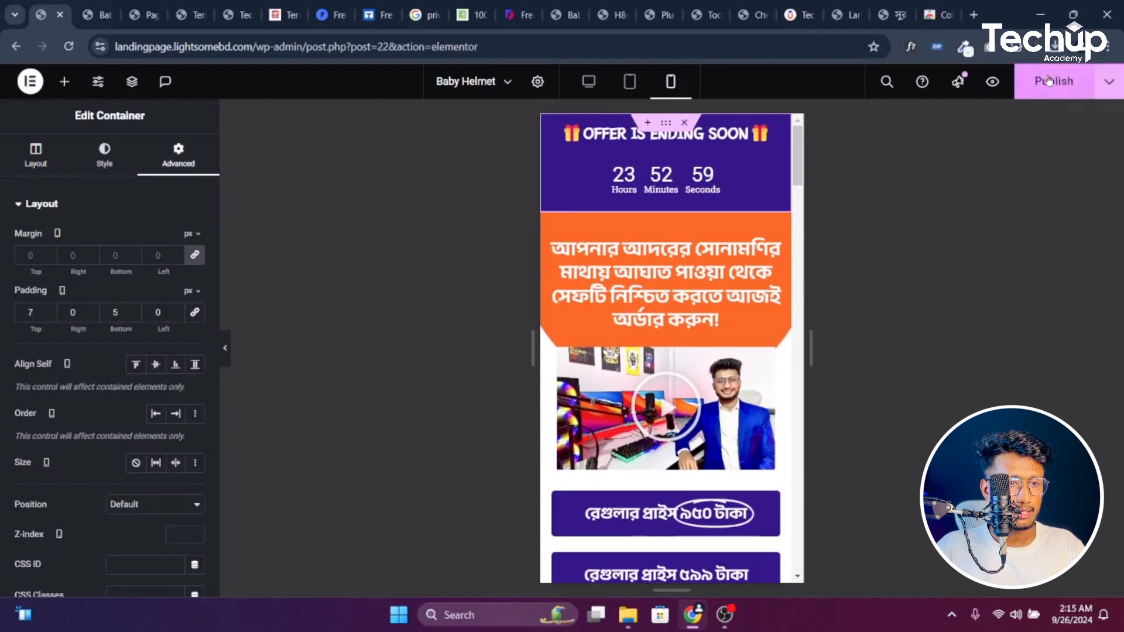
click(588, 84)
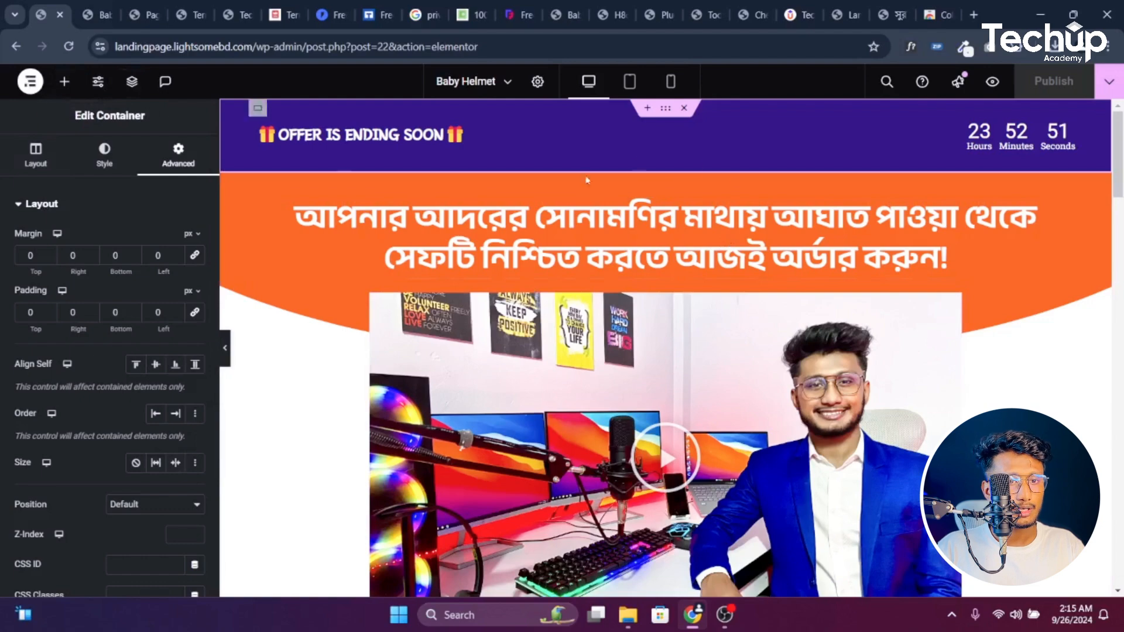
Scroll down to the billing checkout form and open the Publish button's Save Options menu
scroll(780, 236, down, 7)
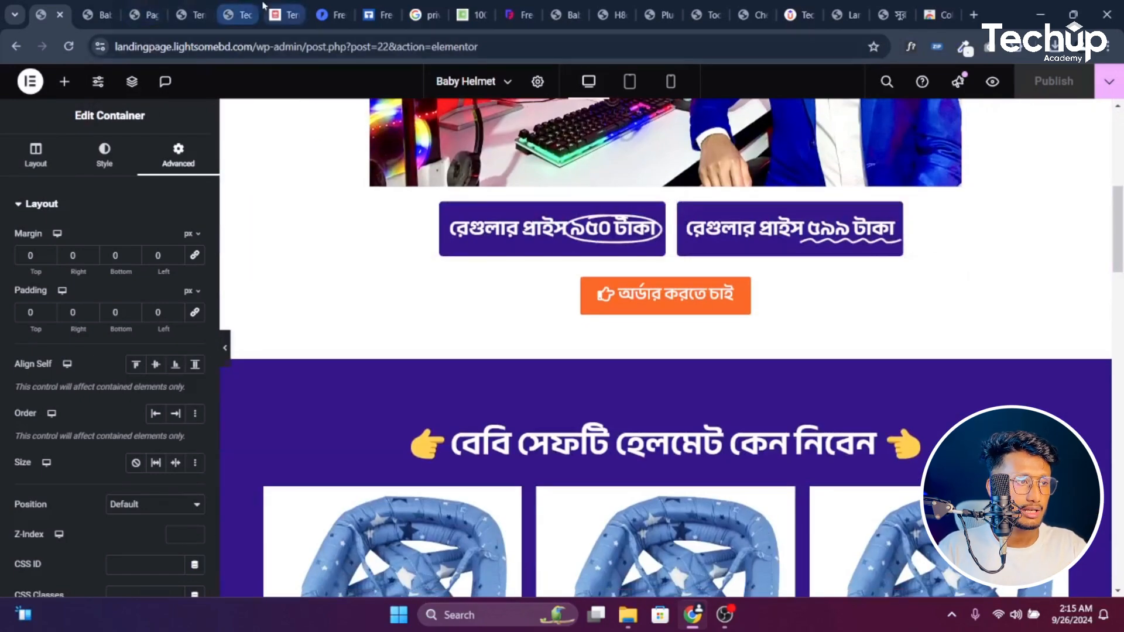
scroll(695, 319, down, 15)
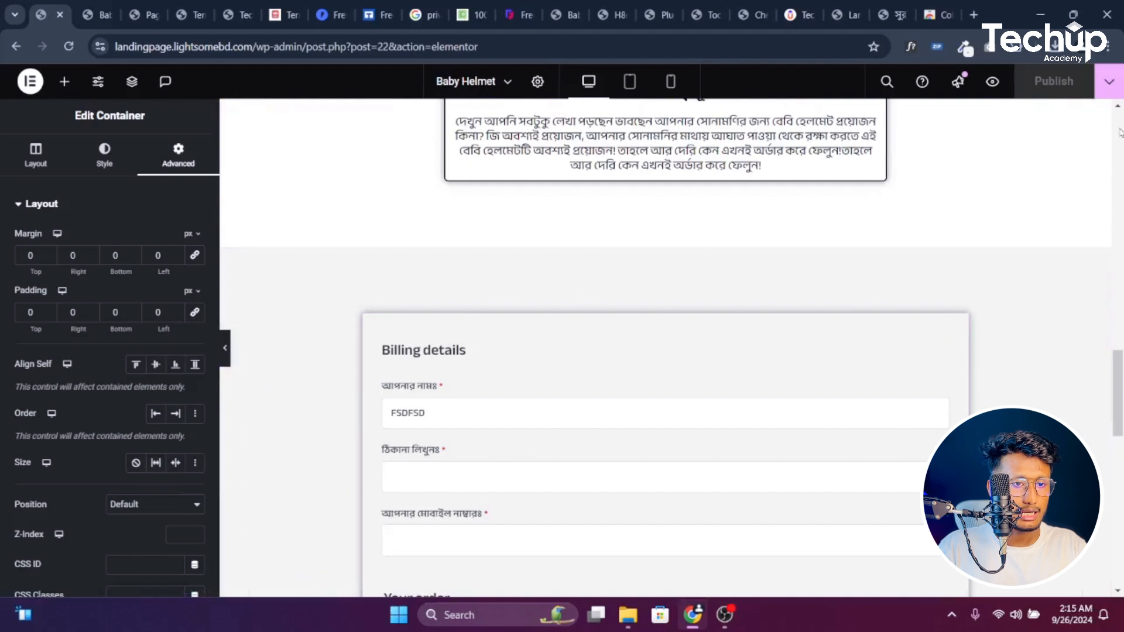
click(1120, 78)
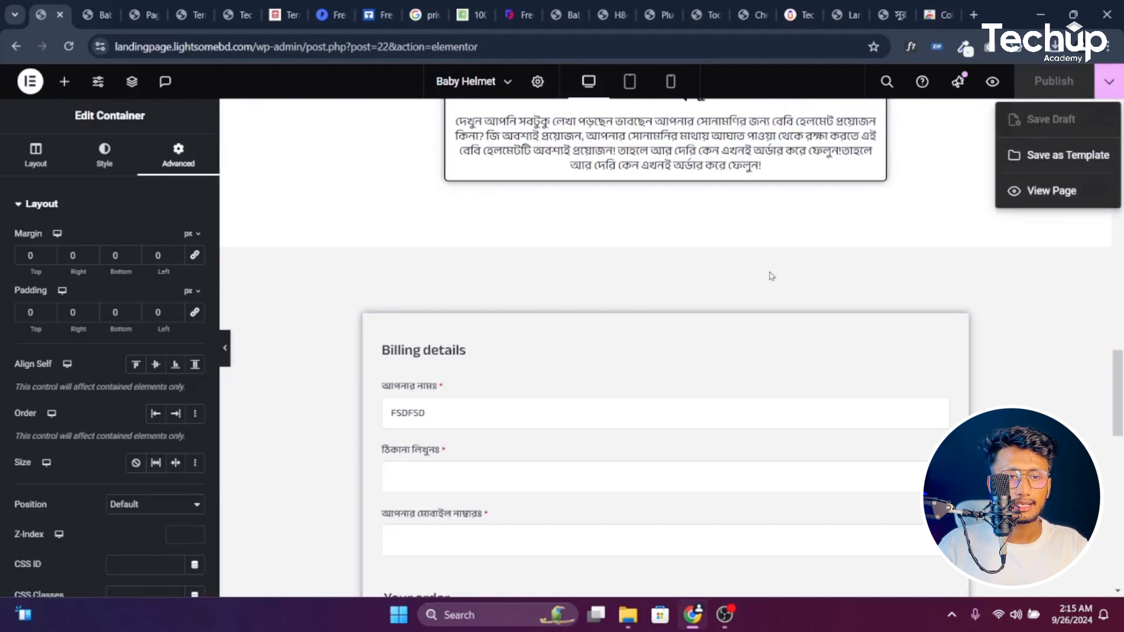
Save the page as the 'Landing page' template and export it as elementor-68-2024-09-25.json
click(1057, 156)
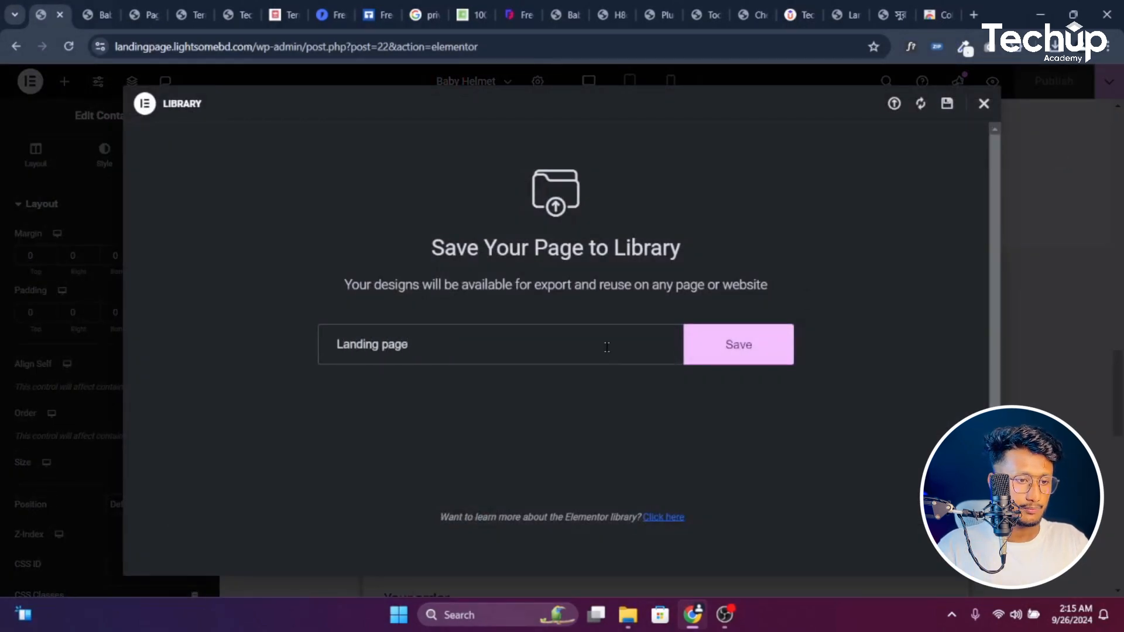
click(719, 346)
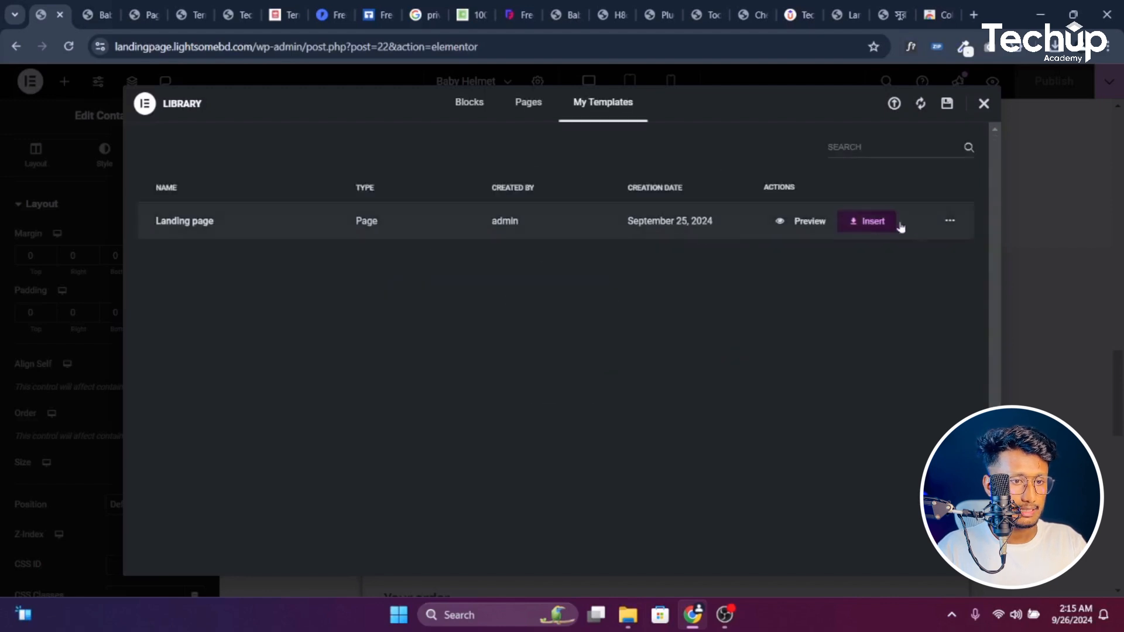
click(949, 223)
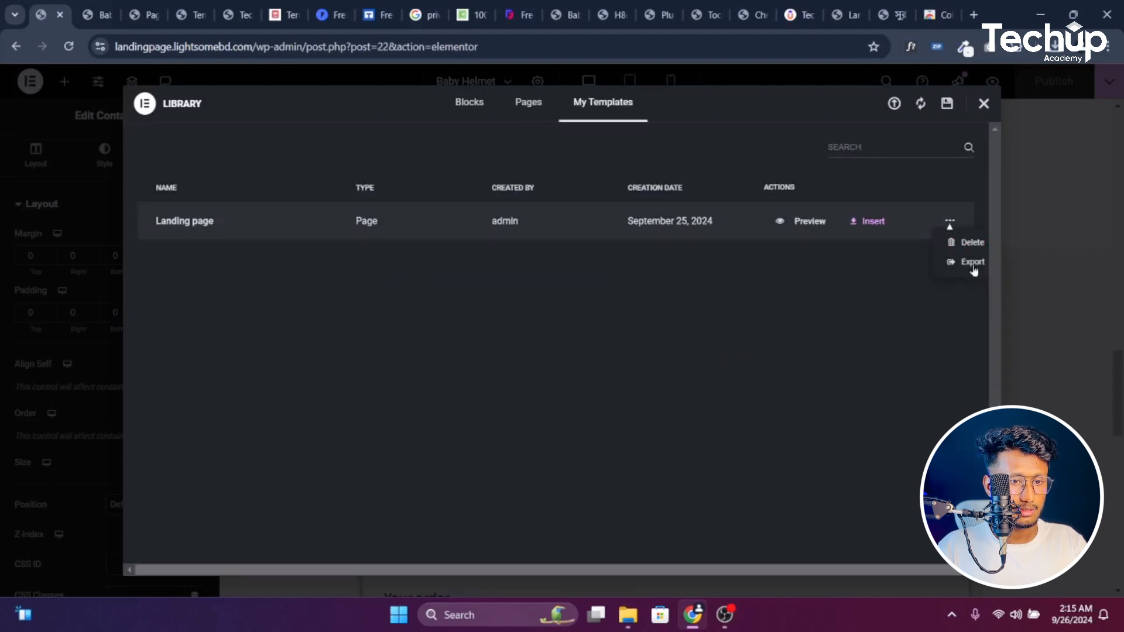
click(972, 263)
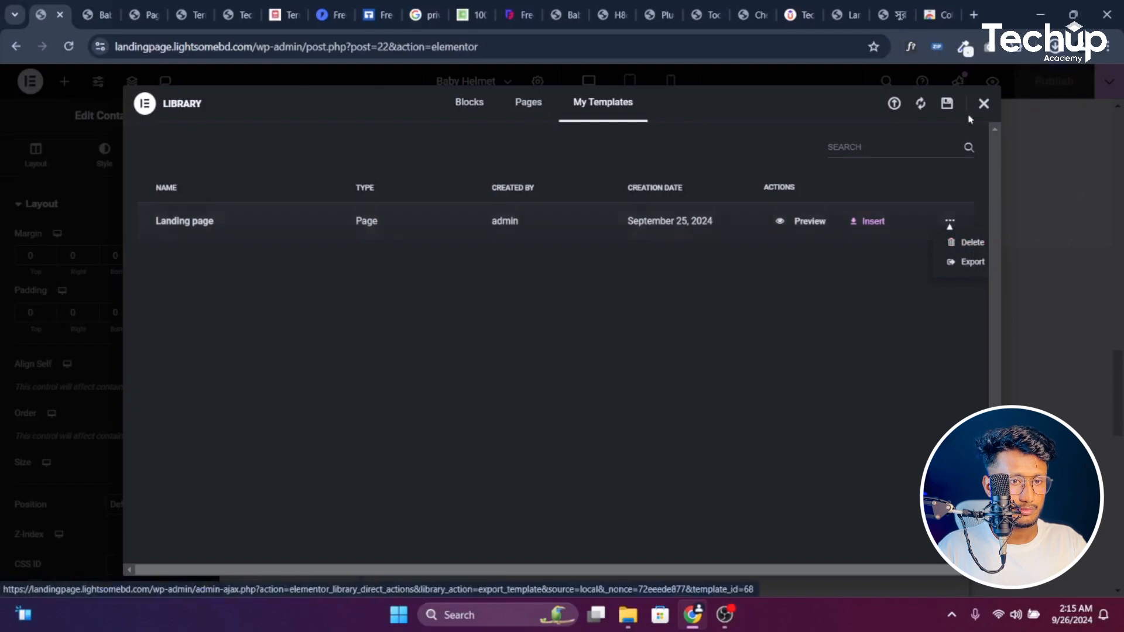
click(984, 104)
scroll(449, 492, up, 20)
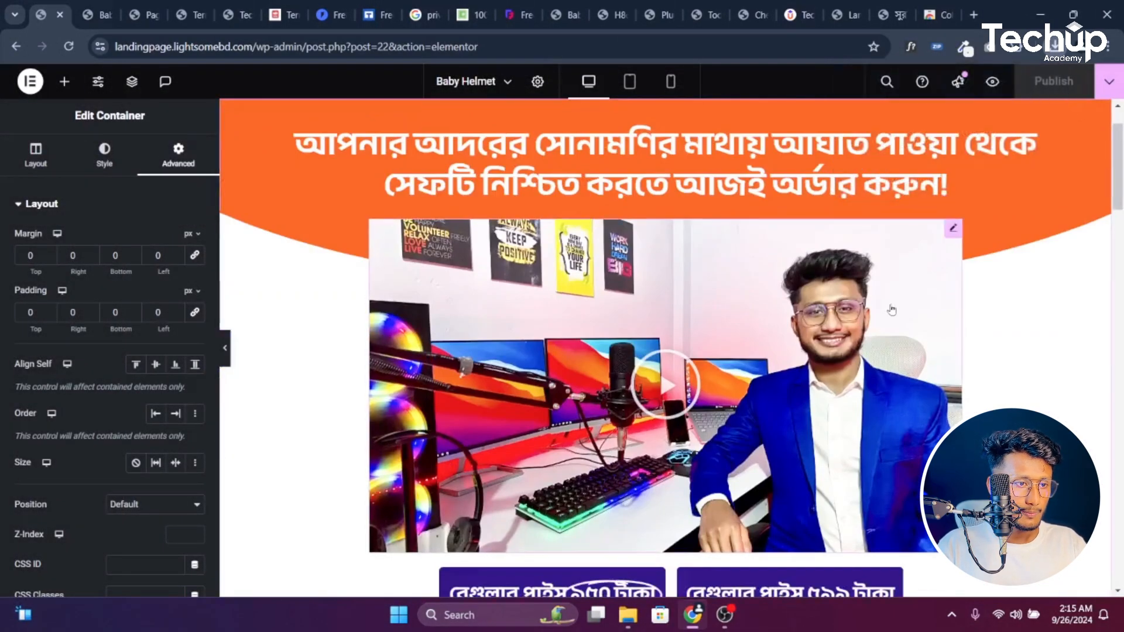
View the live checkout-woo landing page and capture it full-length, footer included, with GoFullPage
scroll(893, 309, down, 20)
scroll(893, 310, down, 10)
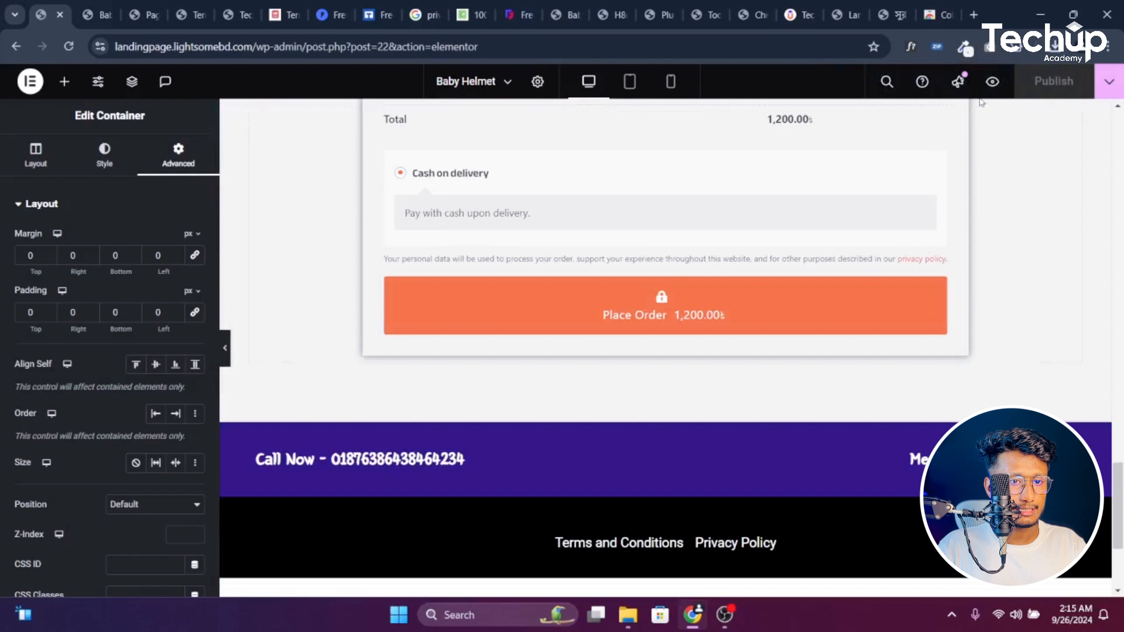
click(1110, 81)
click(1040, 192)
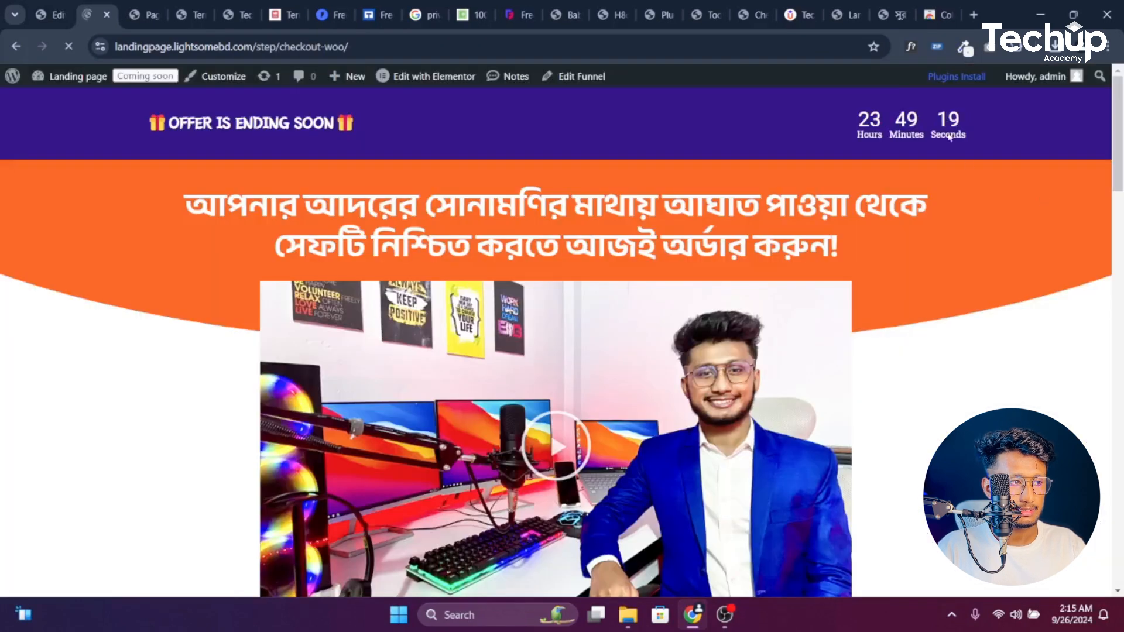
scroll(940, 202, down, 20)
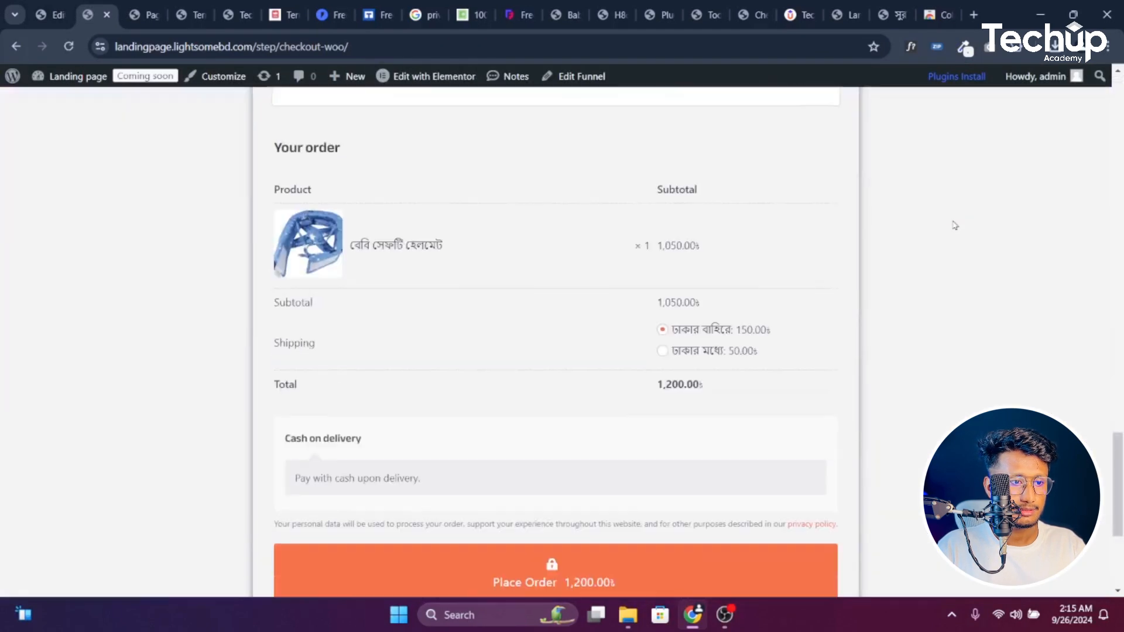
click(990, 47)
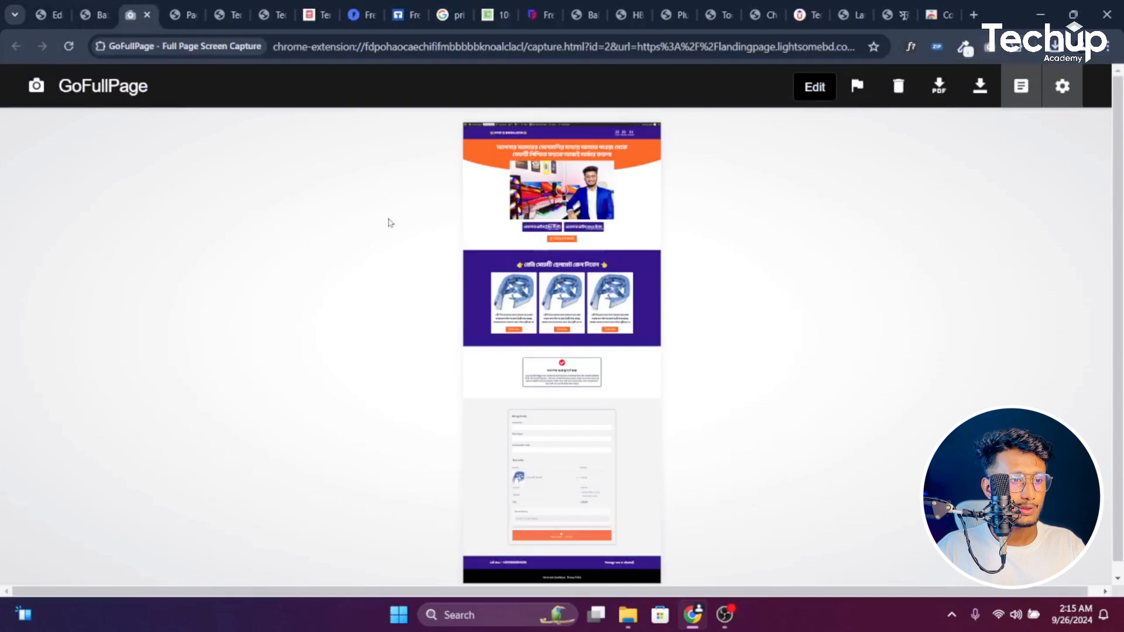
scroll(622, 328, down, 1)
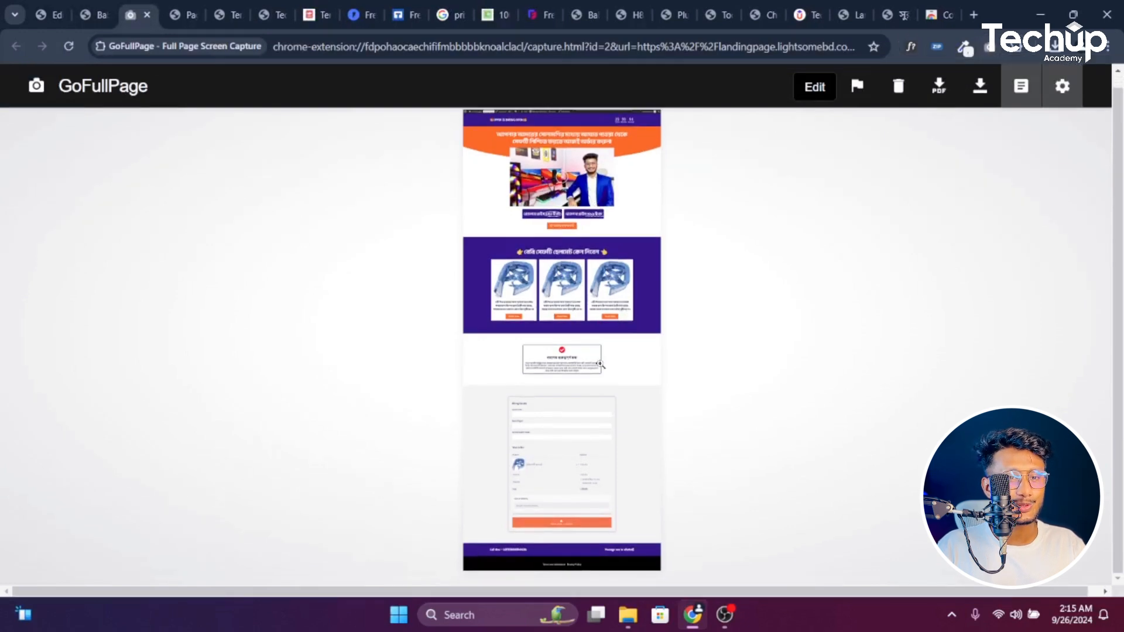